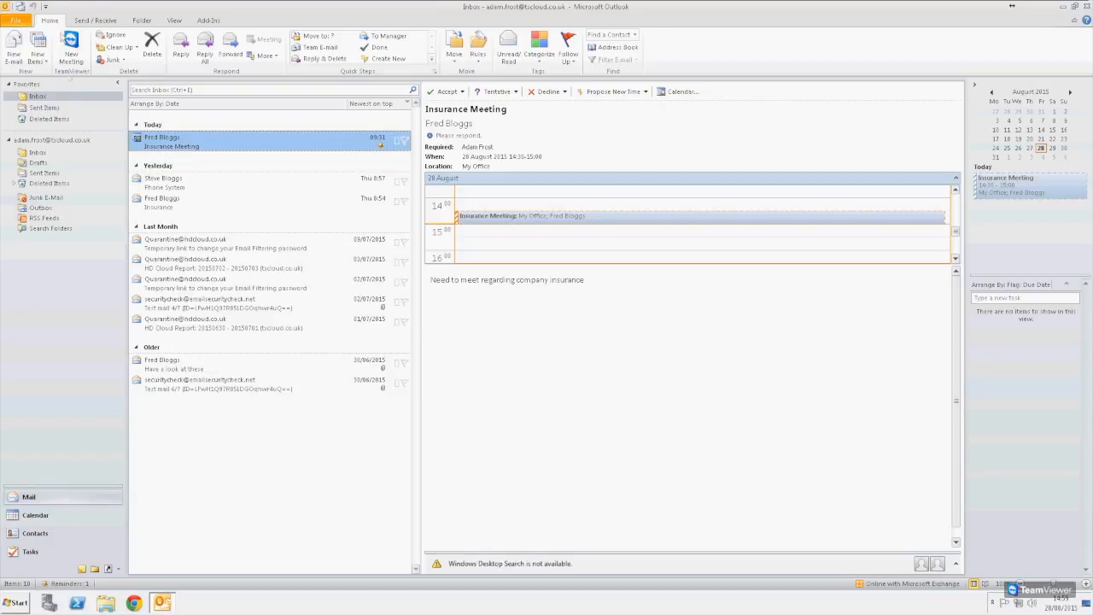
# - Open the Signatures settings from a new e-mail message
pyautogui.click(13, 53)
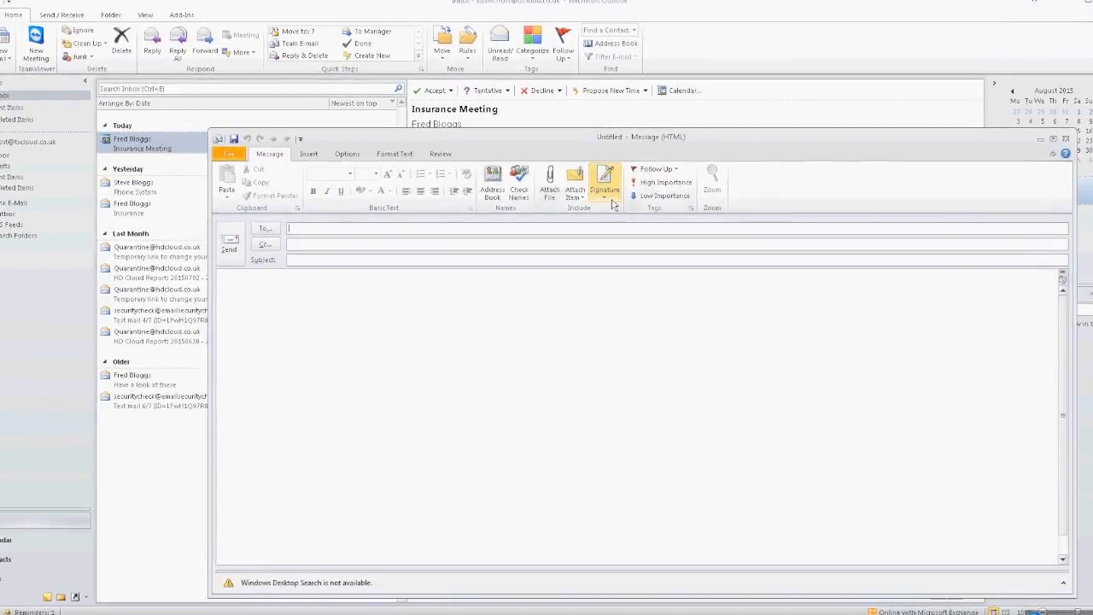
pyautogui.click(608, 196)
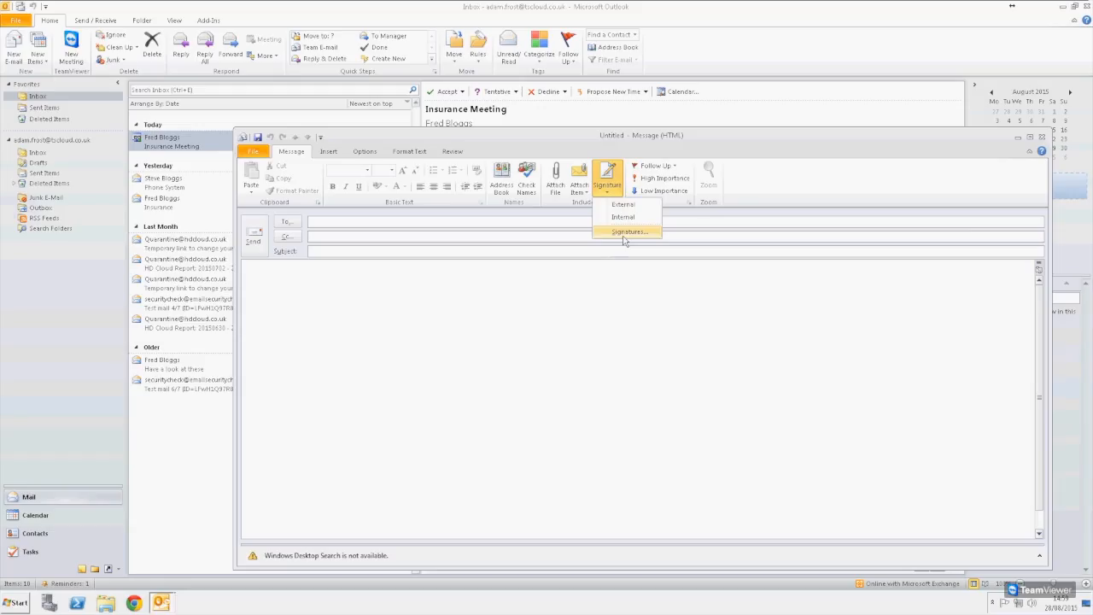
pyautogui.click(582, 407)
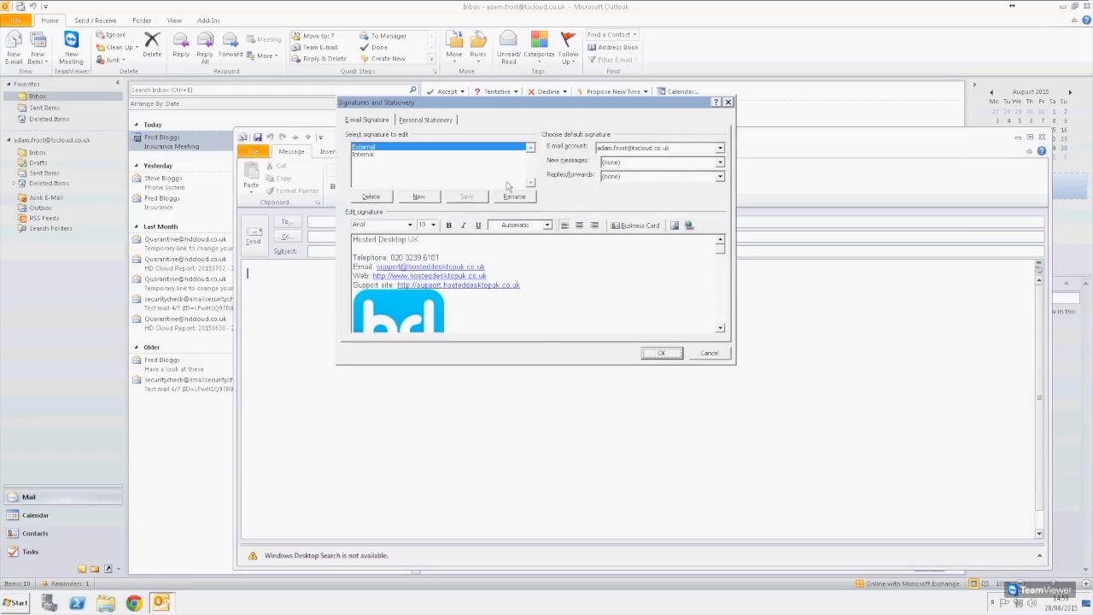
# - Delete the External and Internal signatures, then start a new signature
pyautogui.click(377, 155)
pyautogui.click(385, 148)
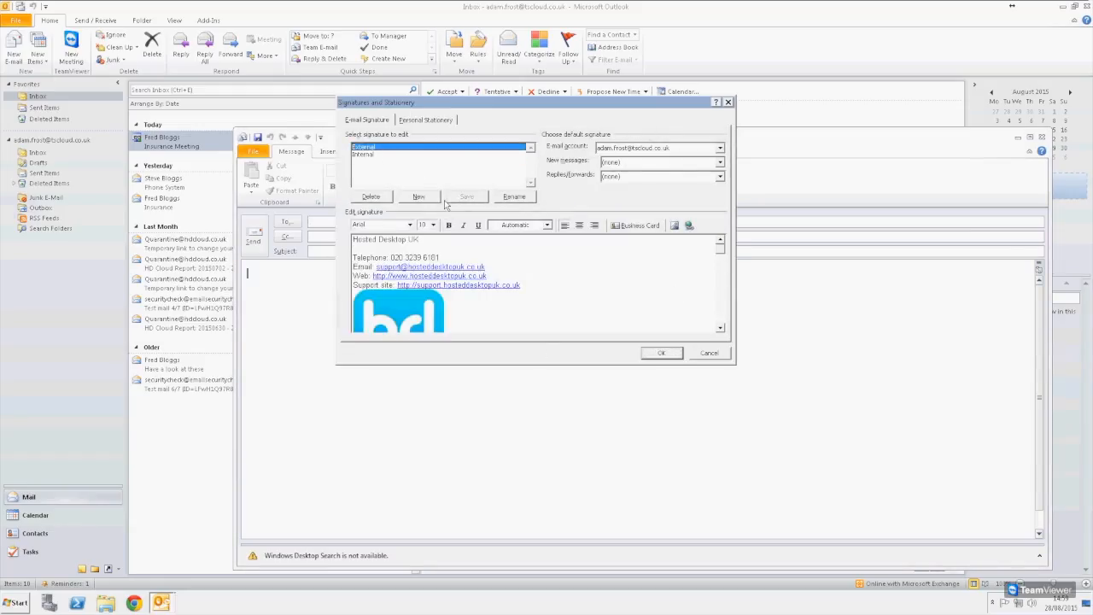
pyautogui.click(367, 199)
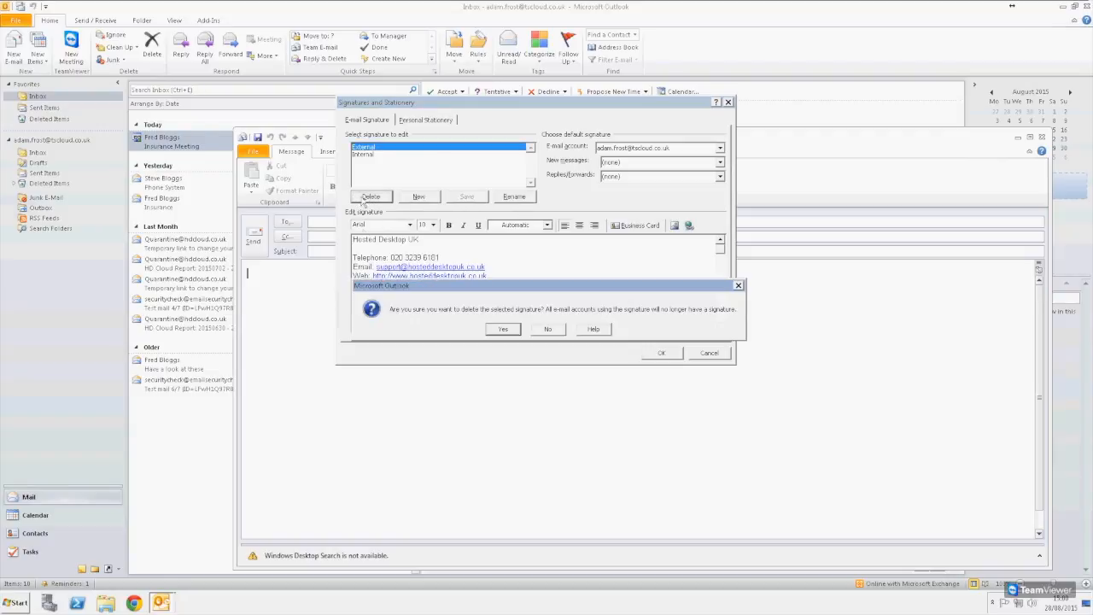
pyautogui.click(503, 330)
pyautogui.click(370, 198)
pyautogui.click(504, 330)
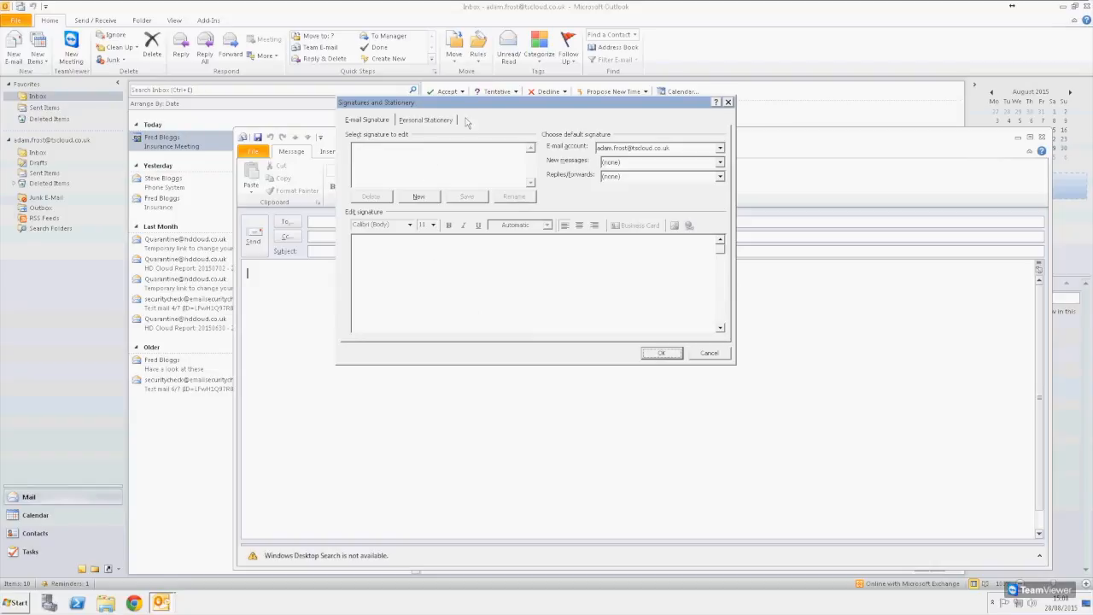
pyautogui.moveTo(466, 104); pyautogui.dragTo(580, 168)
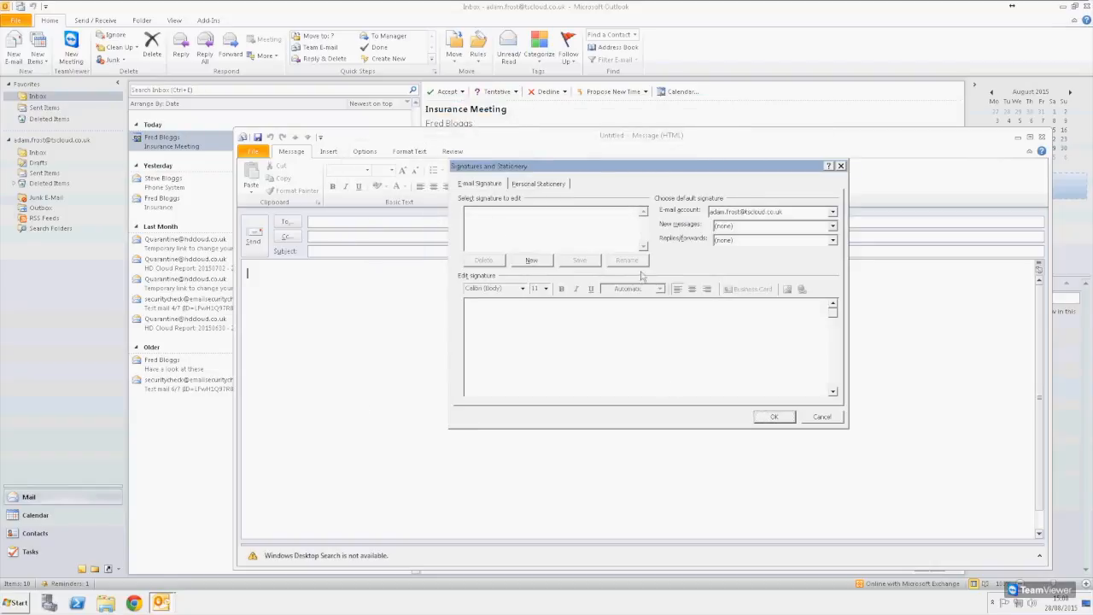
pyautogui.click(540, 263)
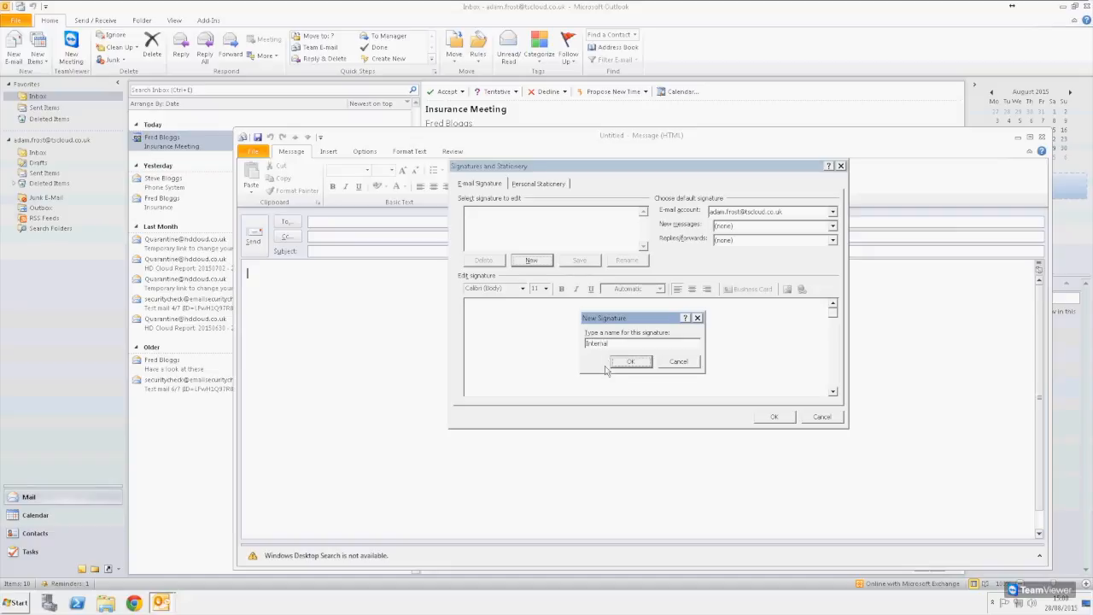
# - Name the new signature Internal, paste in the name and job title lines, and save it
pyautogui.click(616, 363)
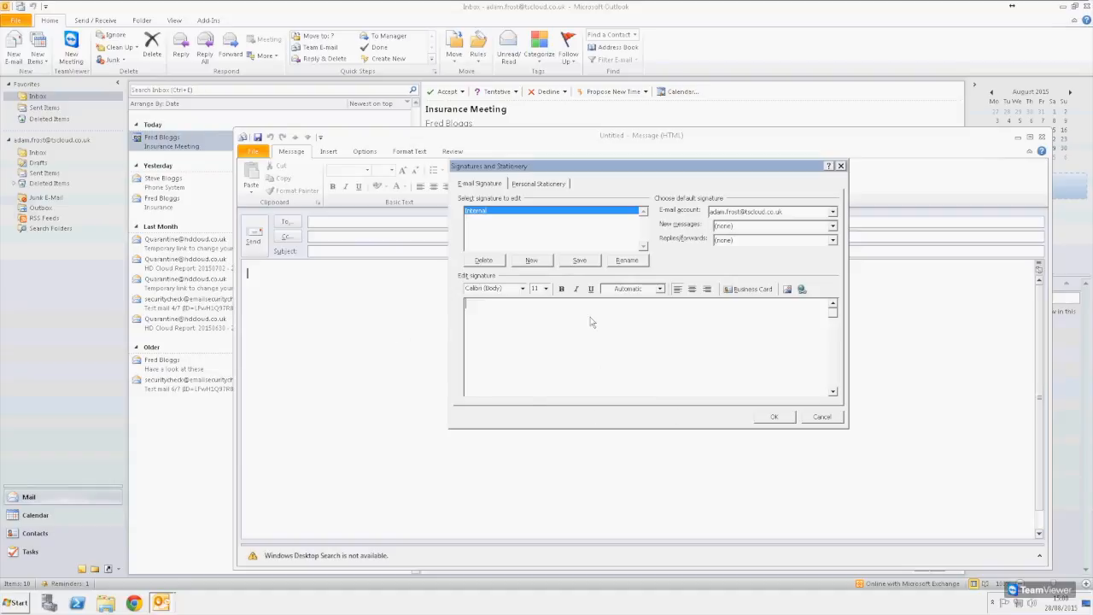
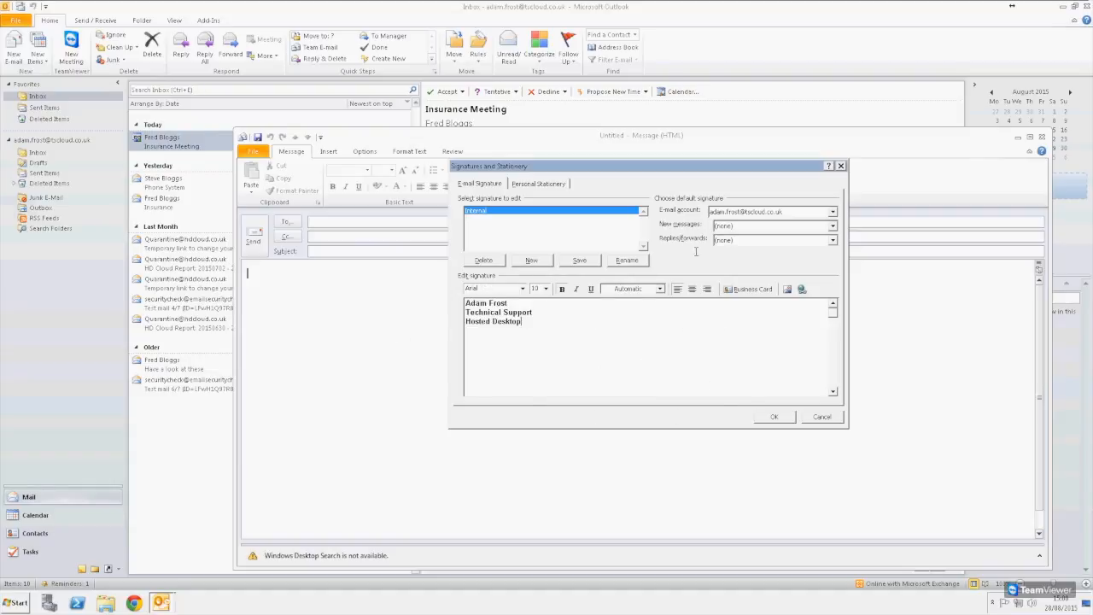
pyautogui.click(584, 259)
# - Make Internal the default signature for new messages and replies/forwards, then close the message
pyautogui.click(774, 229)
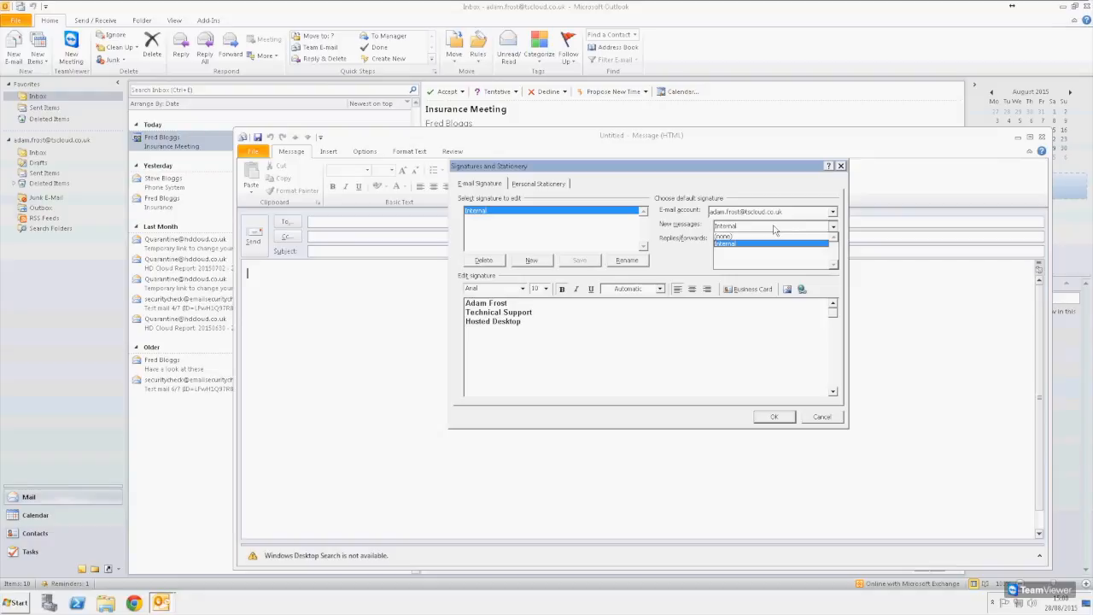
pyautogui.click(774, 228)
pyautogui.click(745, 240)
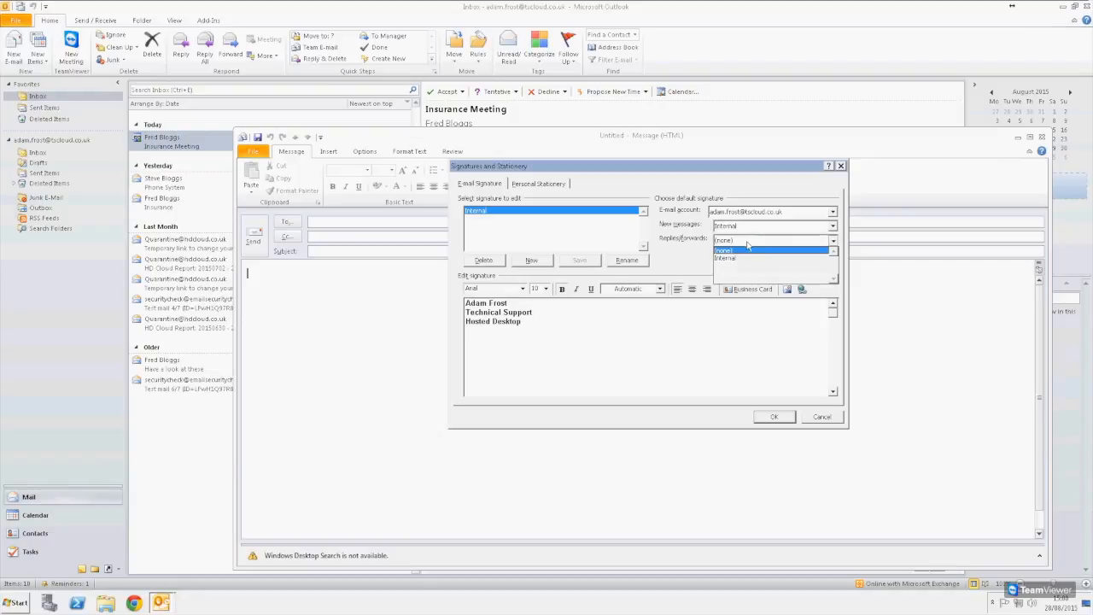
pyautogui.click(748, 259)
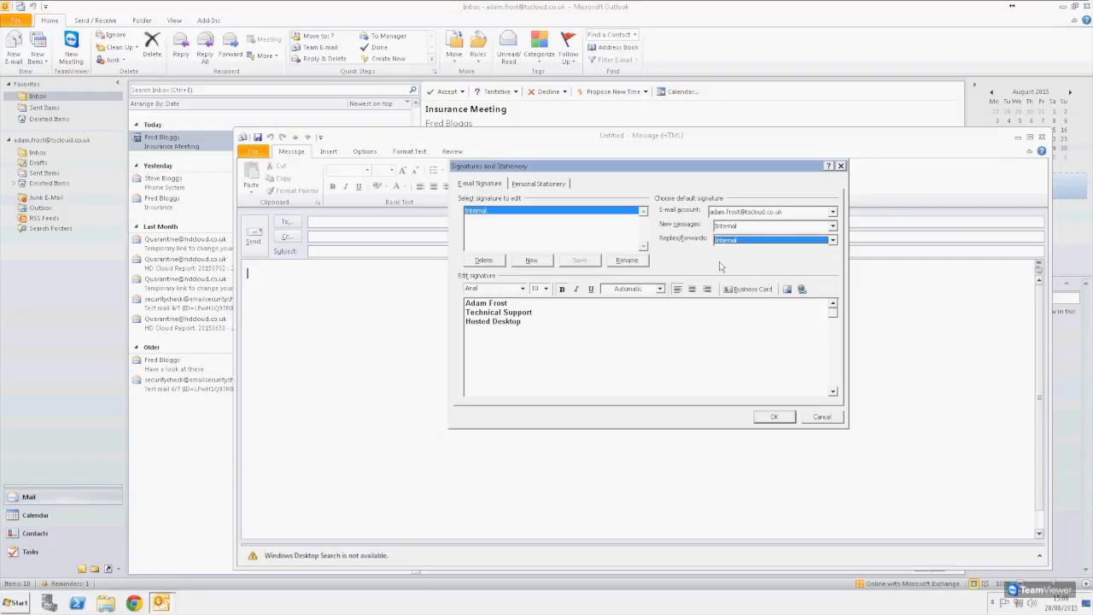
pyautogui.click(770, 417)
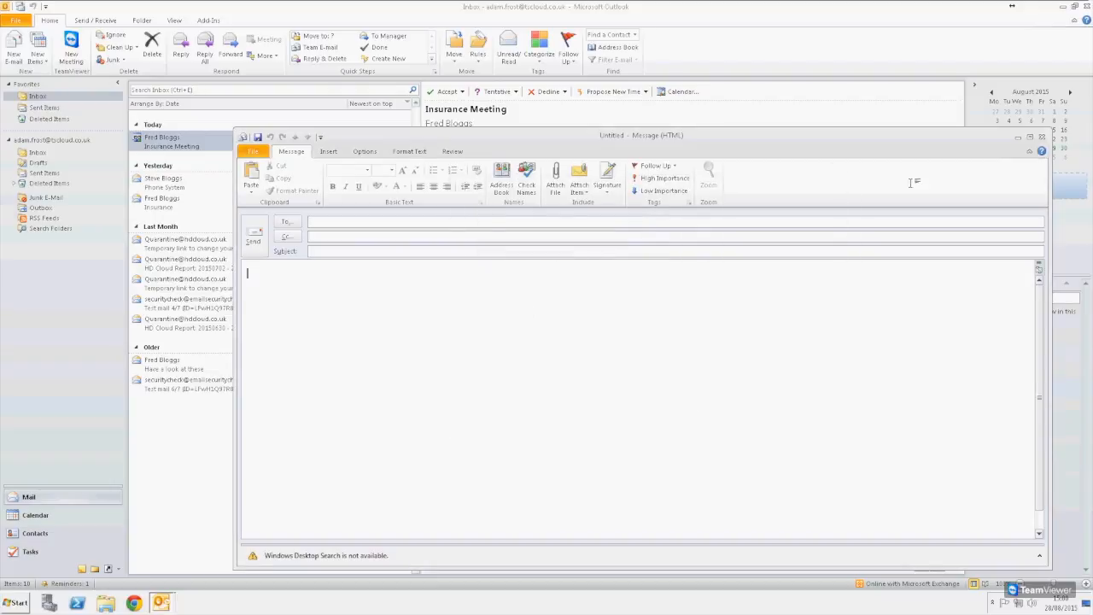
pyautogui.click(1042, 137)
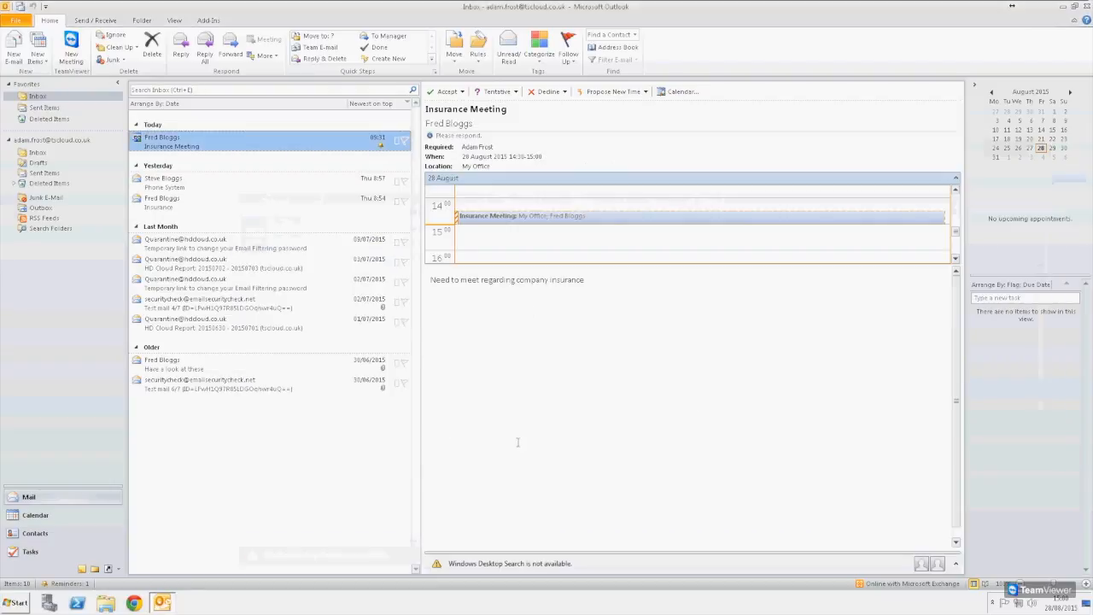
# - From a new e-mail, create another signature named External
pyautogui.click(15, 47)
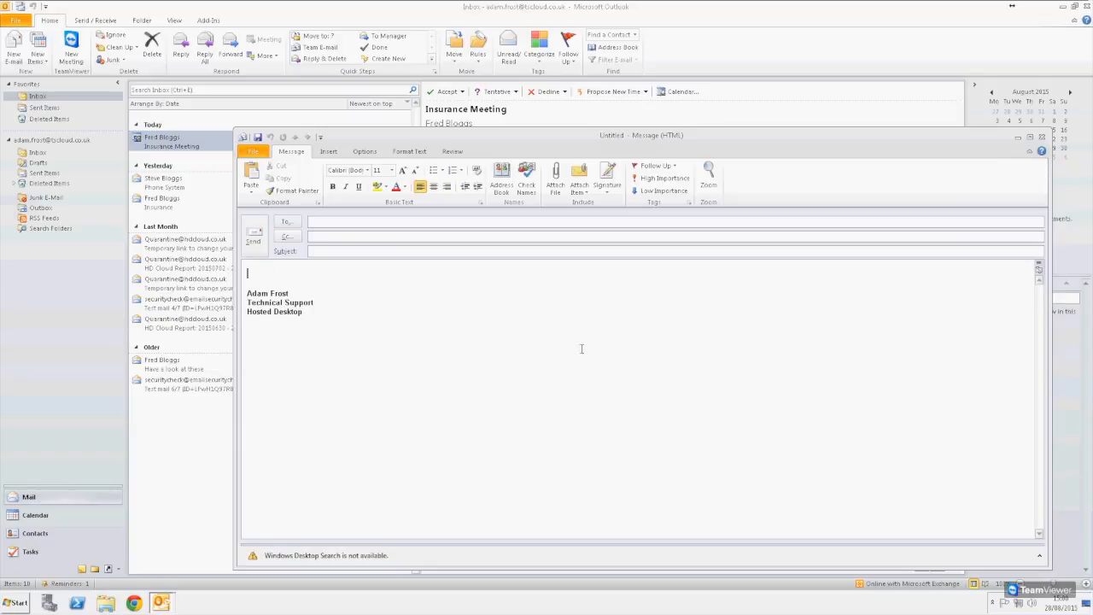
pyautogui.click(607, 181)
pyautogui.click(621, 220)
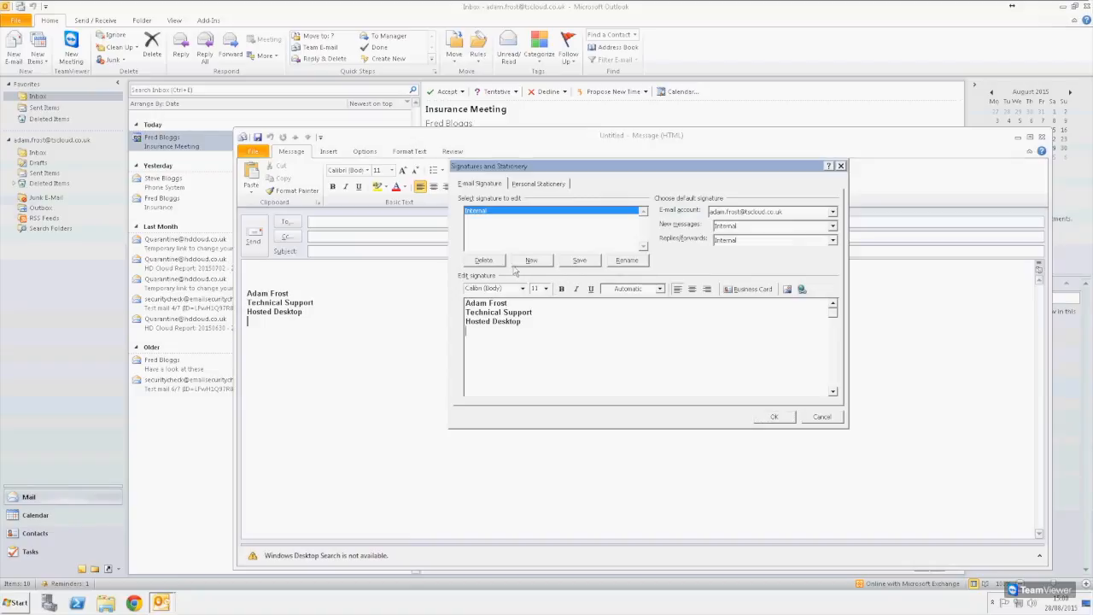
pyautogui.click(529, 260)
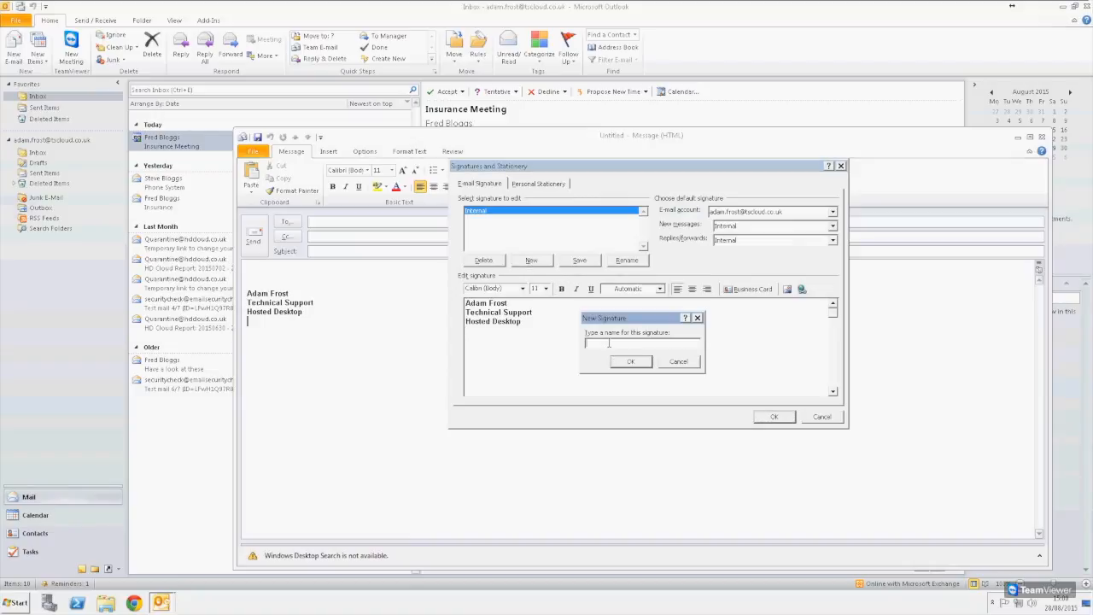
pyautogui.press('Return')
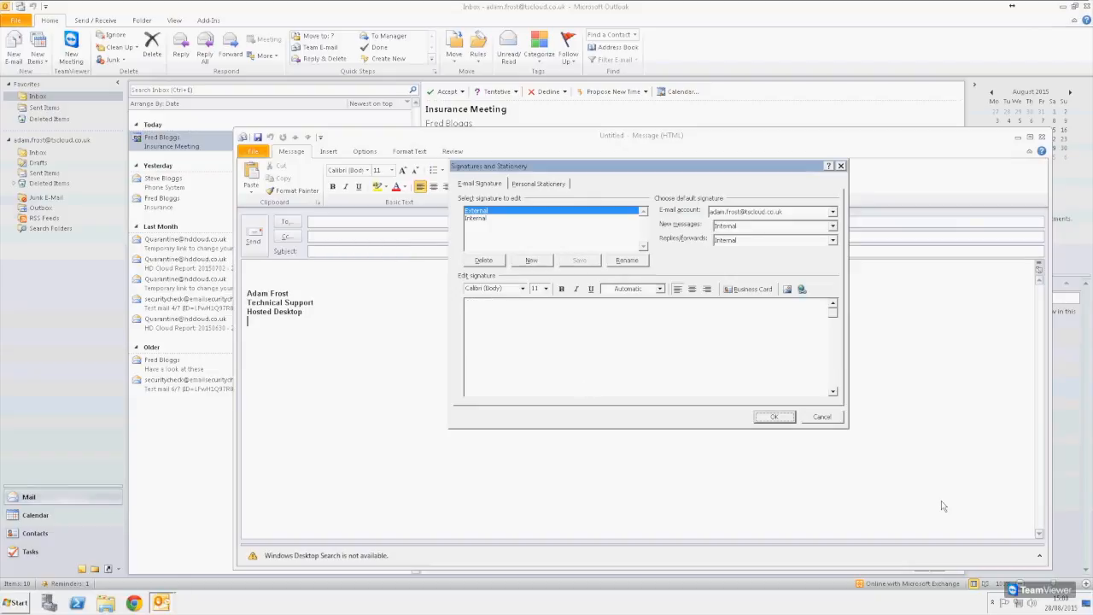
# - Paste the Hosted Desktop UK contact details, insert the hduk logo, and save the External signature
pyautogui.click(583, 359)
pyautogui.hotkey('ctrl', 'v')
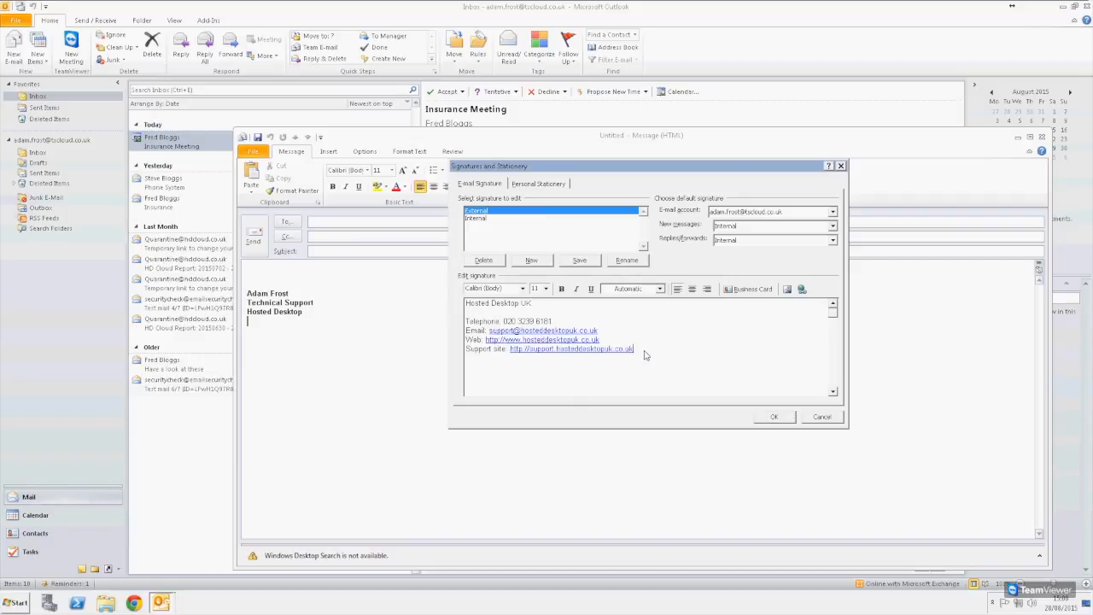
pyautogui.click(787, 289)
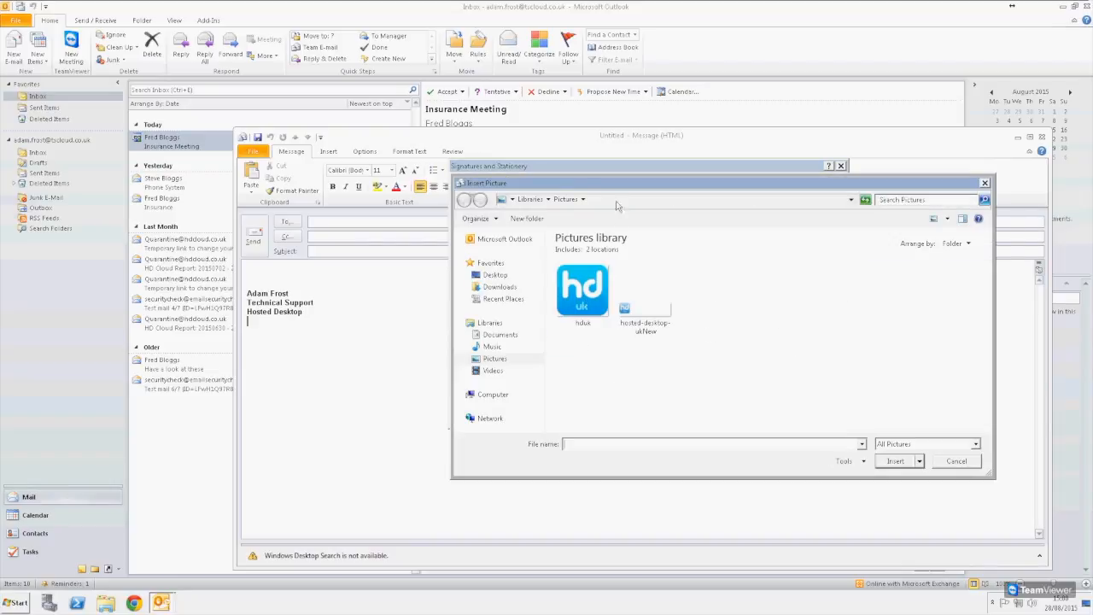
pyautogui.doubleClick(590, 275)
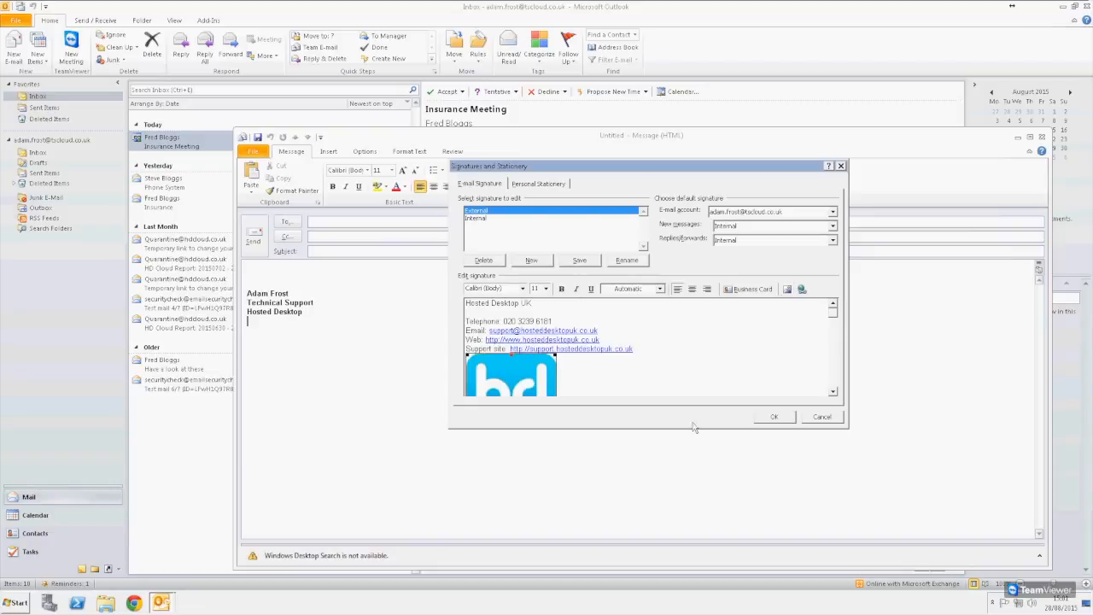
pyautogui.click(592, 368)
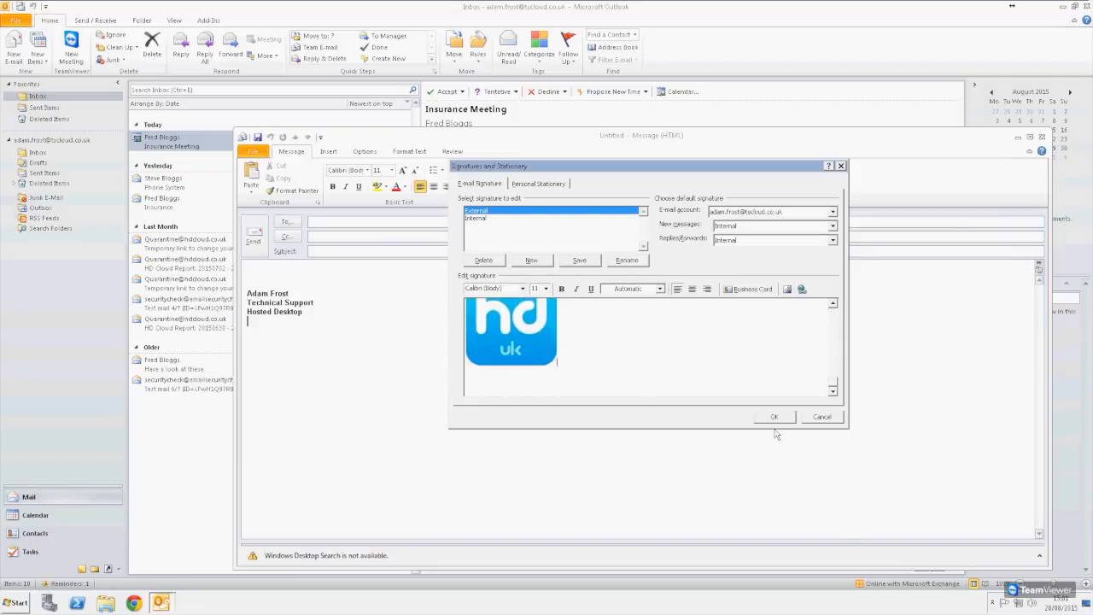
pyautogui.click(579, 259)
pyautogui.click(770, 420)
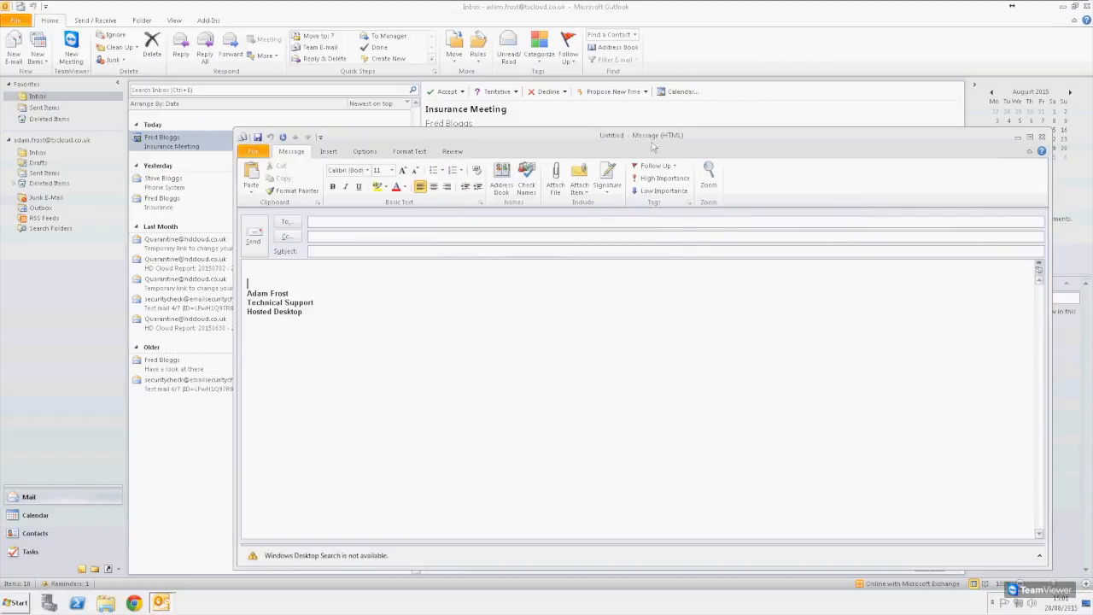
# - Switch the test message between the External and Internal signatures, ending on External
pyautogui.click(607, 190)
pyautogui.click(623, 218)
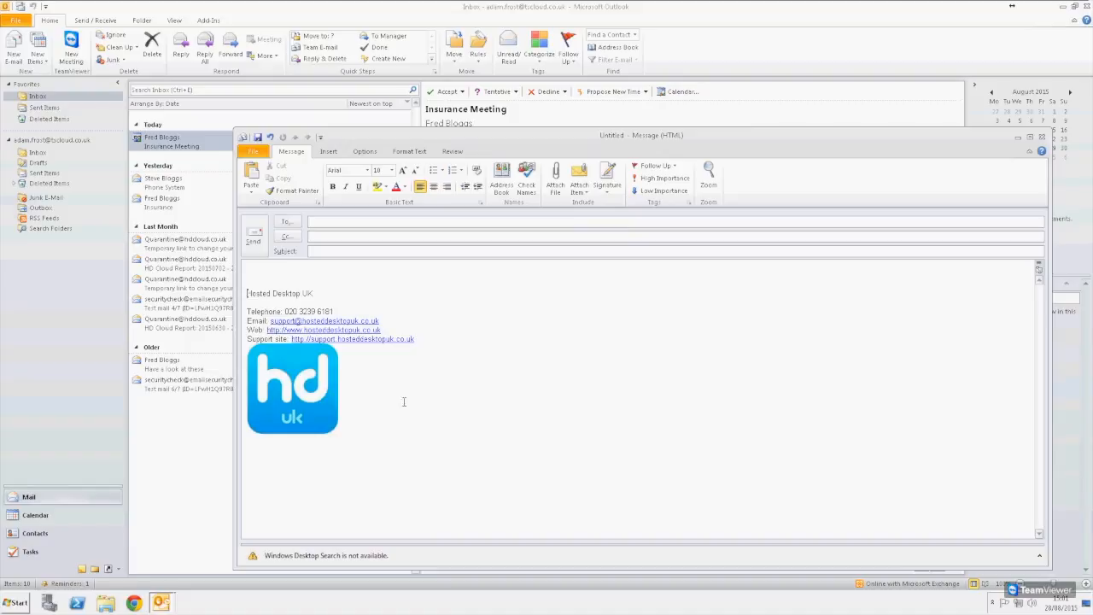
pyautogui.click(607, 180)
pyautogui.click(623, 208)
pyautogui.click(606, 179)
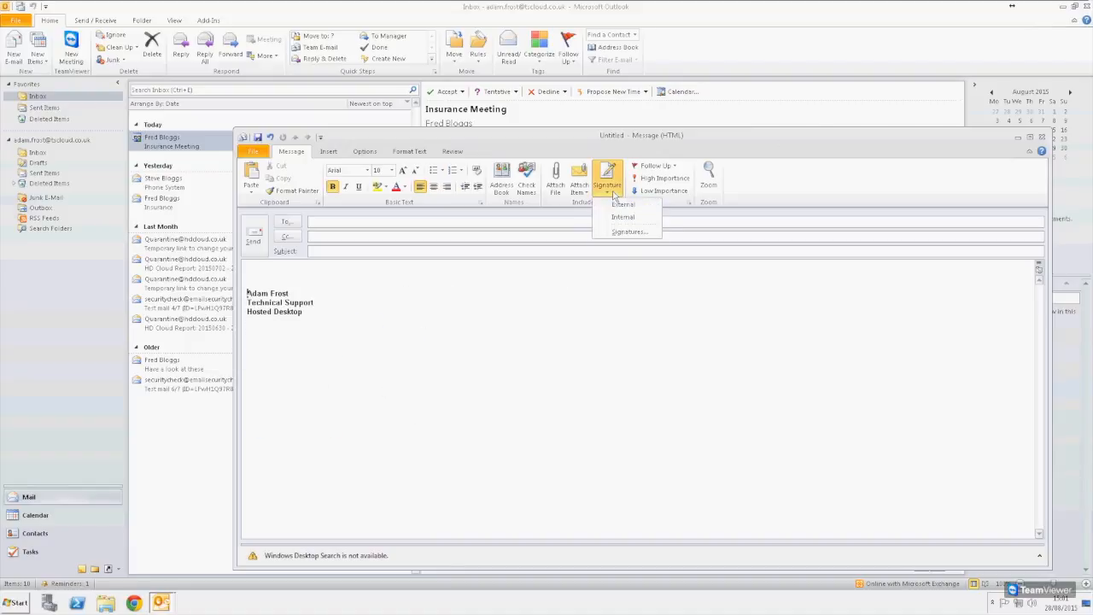
pyautogui.click(622, 218)
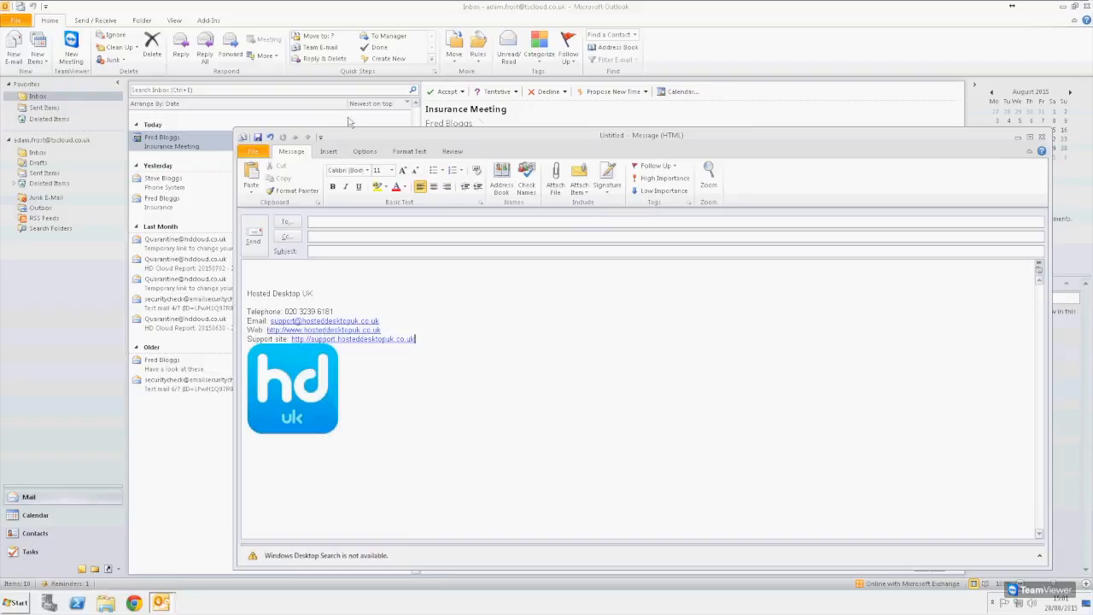
# - Close the test message without saving and go to the File Info page
pyautogui.moveTo(837, 146); pyautogui.dragTo(700, 146)
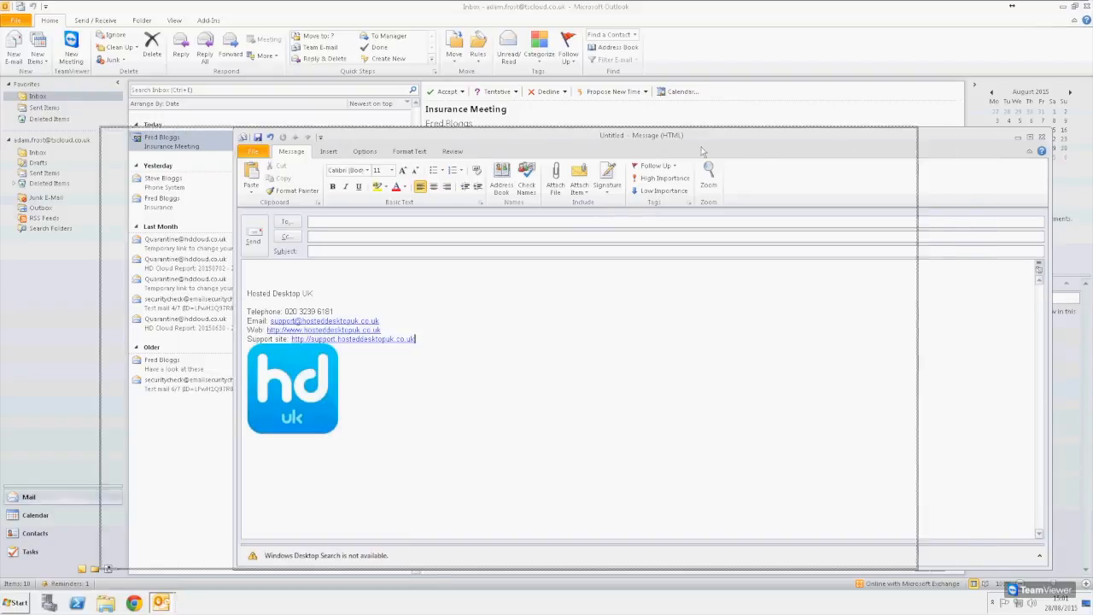
pyautogui.click(906, 137)
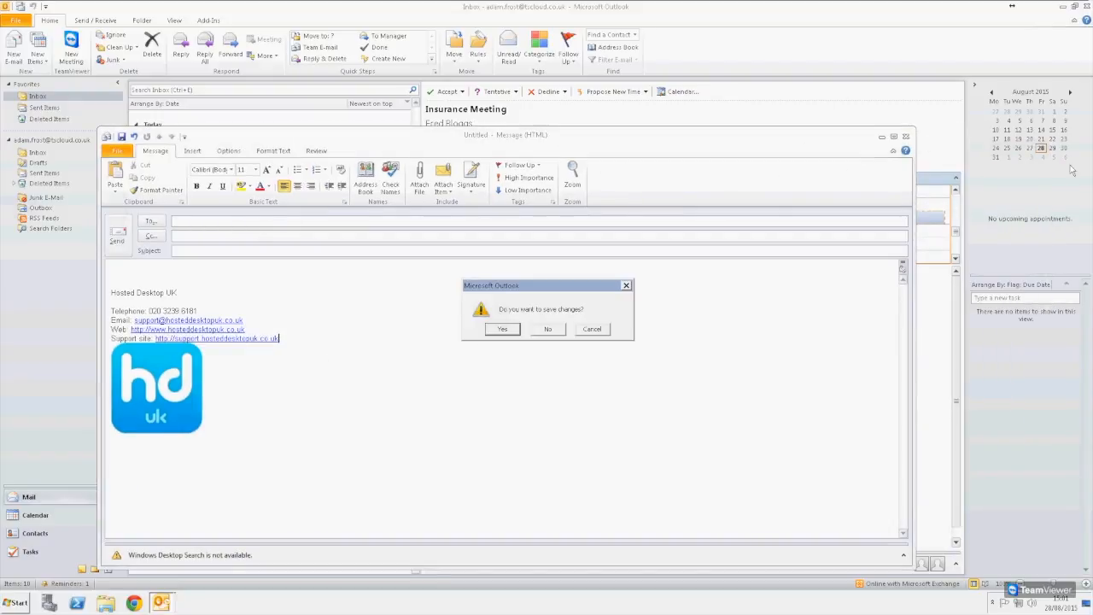
pyautogui.click(548, 329)
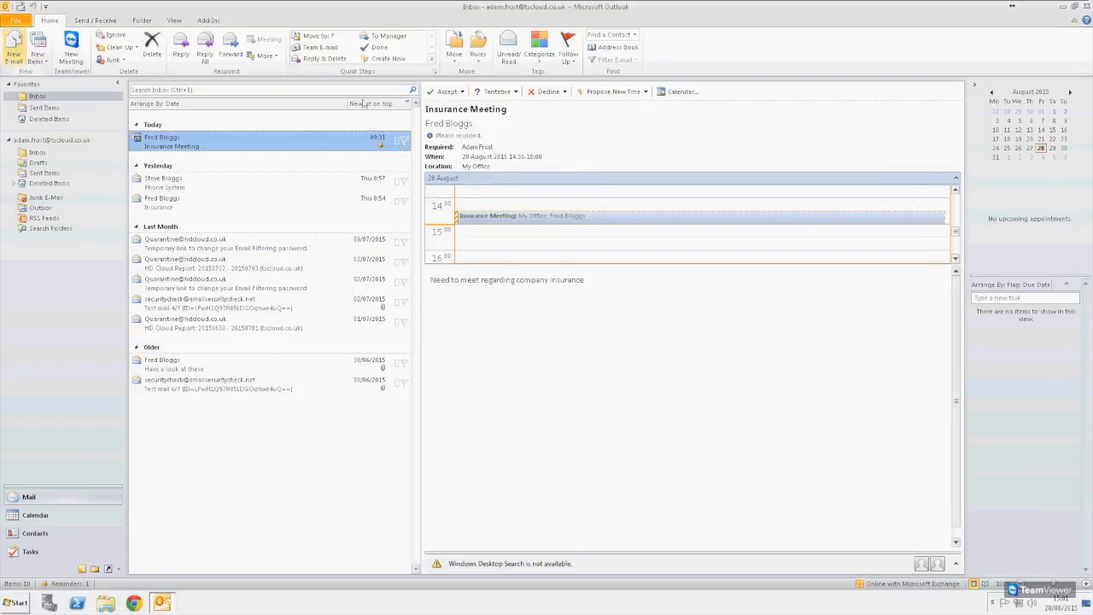
pyautogui.click(15, 20)
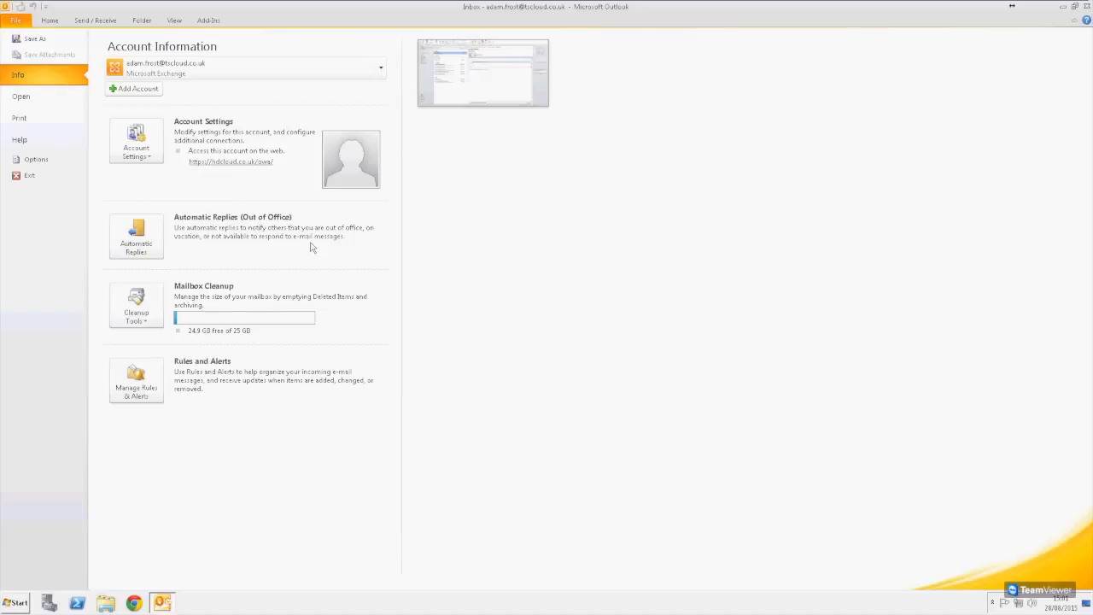
# - Turn on automatic replies with 'I am on leave until Friday' for internal senders, and save
pyautogui.click(134, 244)
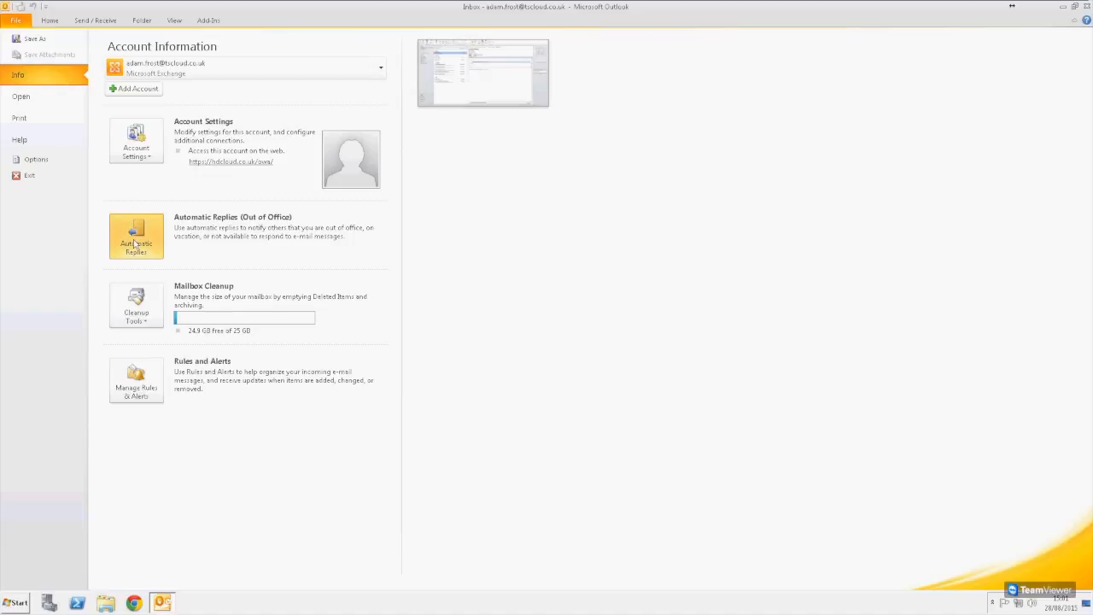
pyautogui.moveTo(552, 159); pyautogui.dragTo(529, 180)
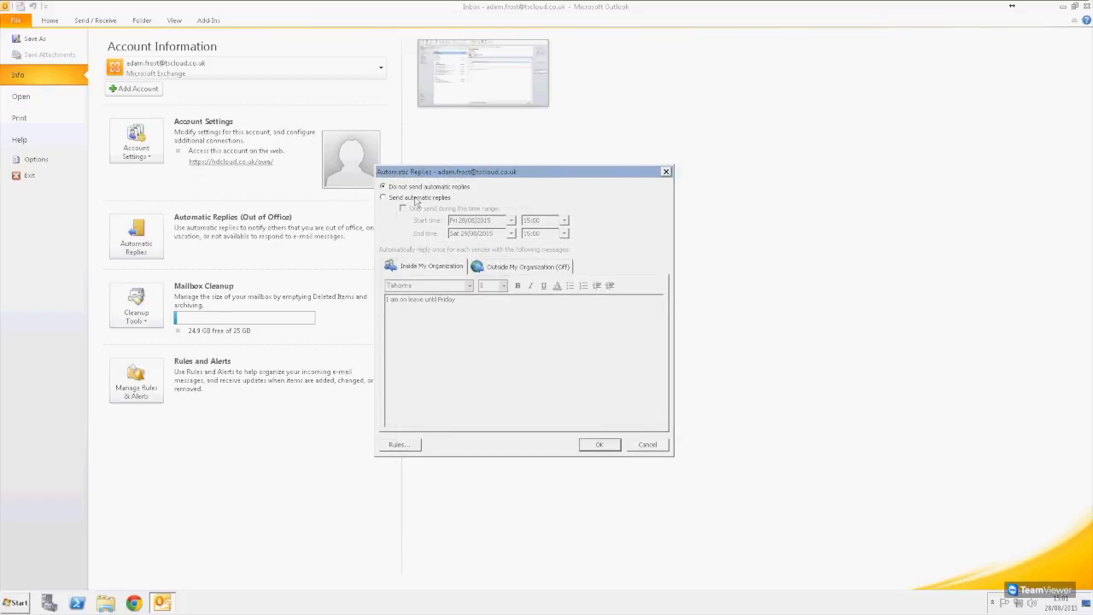
pyautogui.click(389, 198)
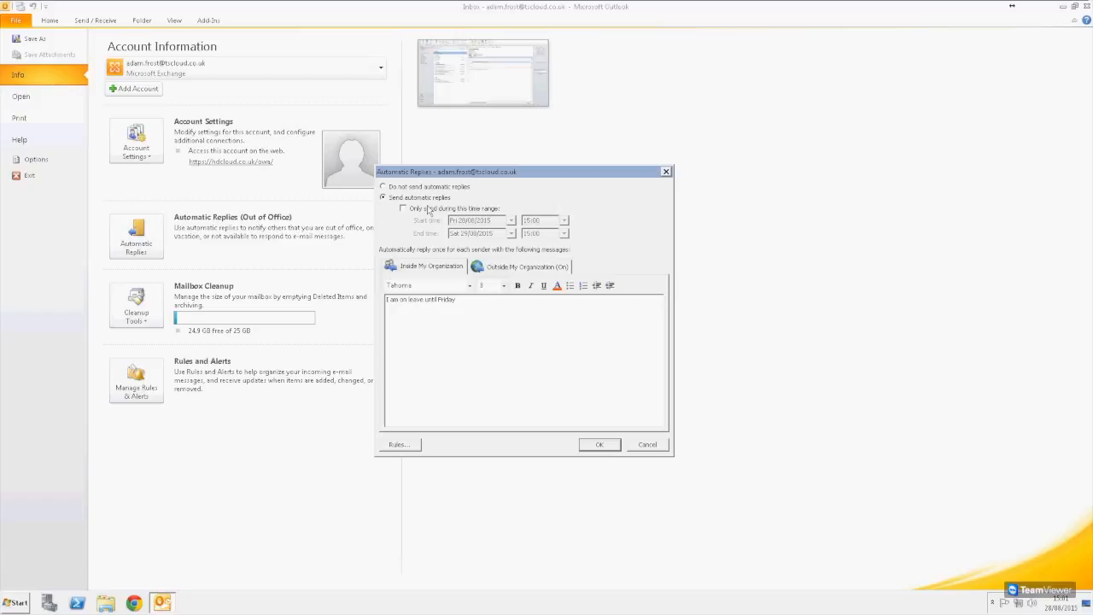
pyautogui.hotkey('ctrl', 'shift', 'Left')
pyautogui.hotkey('ctrl', 'shift', 'Left')
pyautogui.click(532, 338)
pyautogui.click(543, 268)
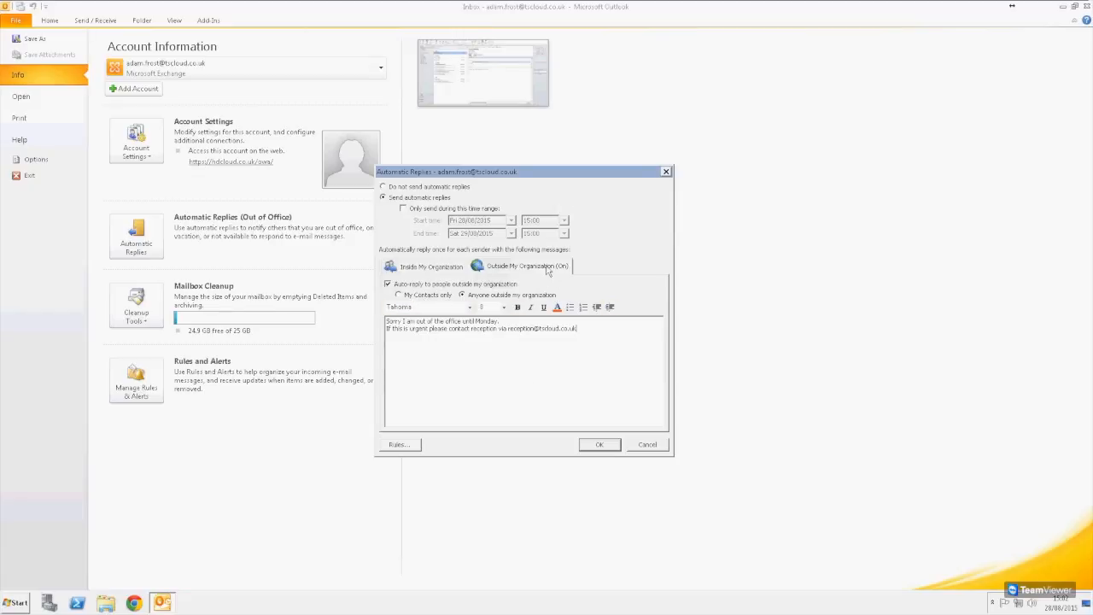
pyautogui.click(414, 271)
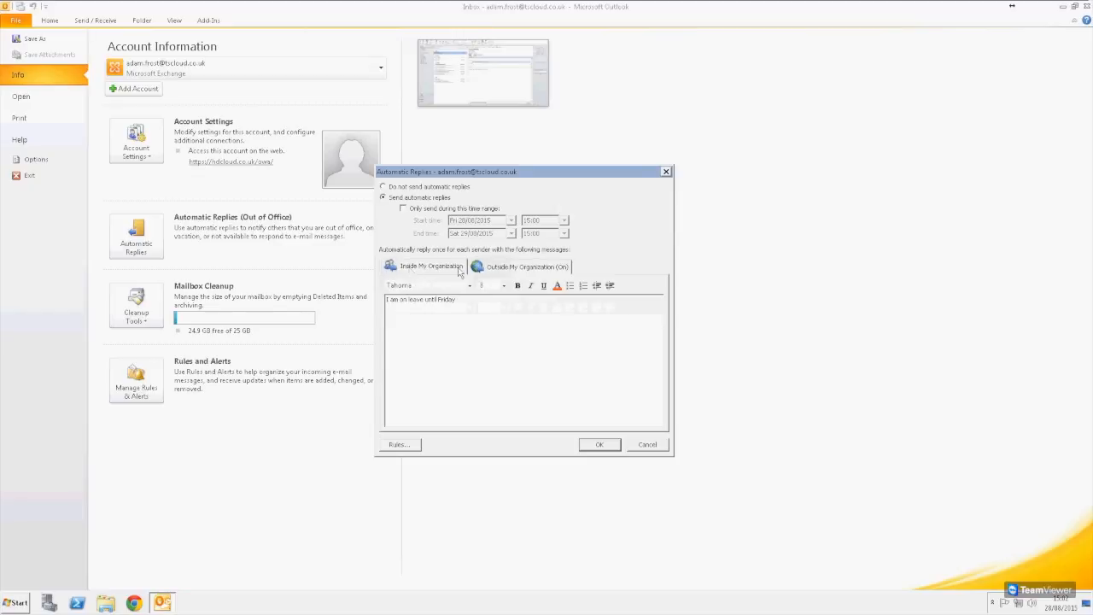
pyautogui.click(598, 445)
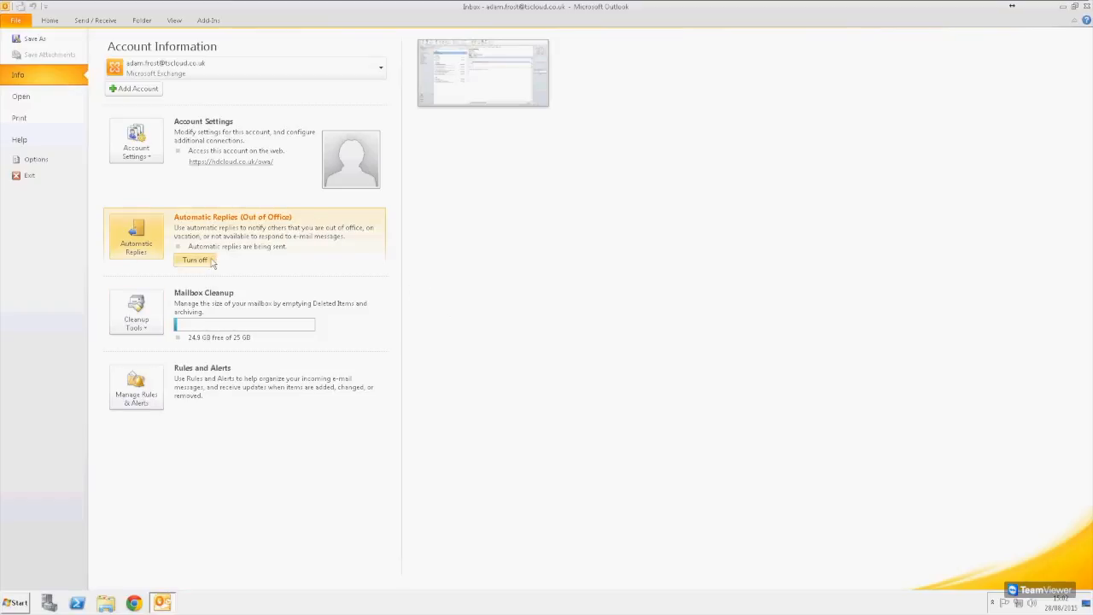
# - Switch automatic replies off from the inbox bar, then reopen the settings and turn them back on
pyautogui.click(49, 21)
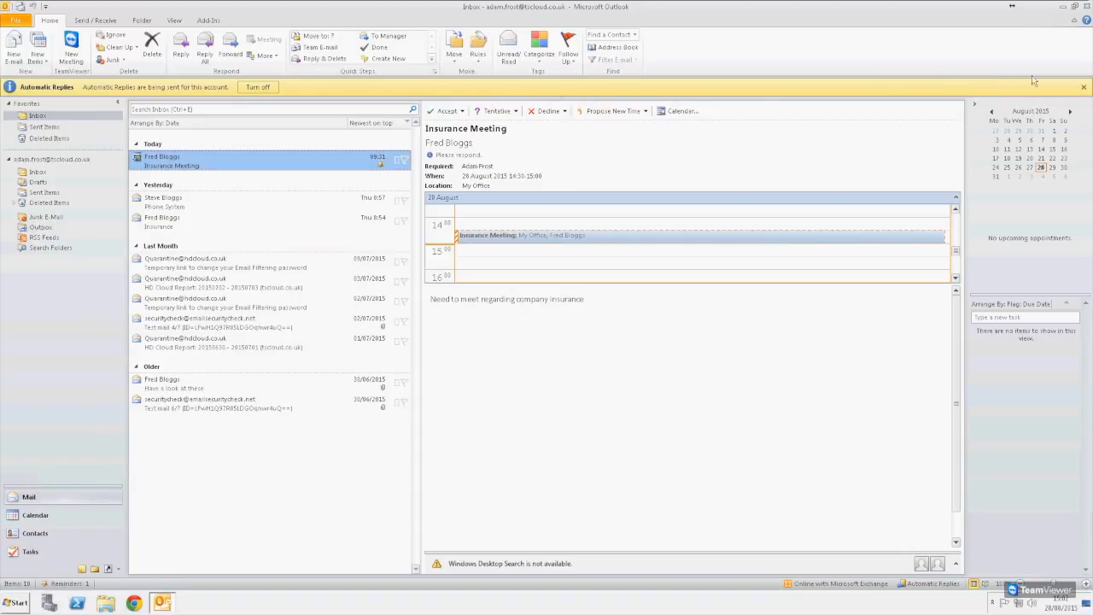
pyautogui.click(254, 86)
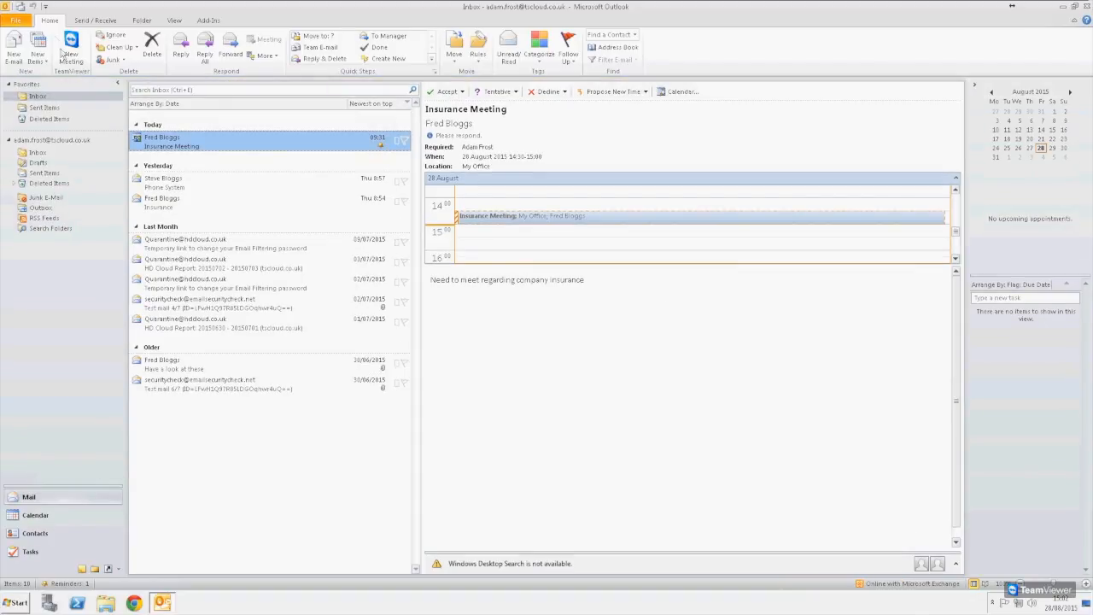
pyautogui.click(17, 21)
pyautogui.click(134, 233)
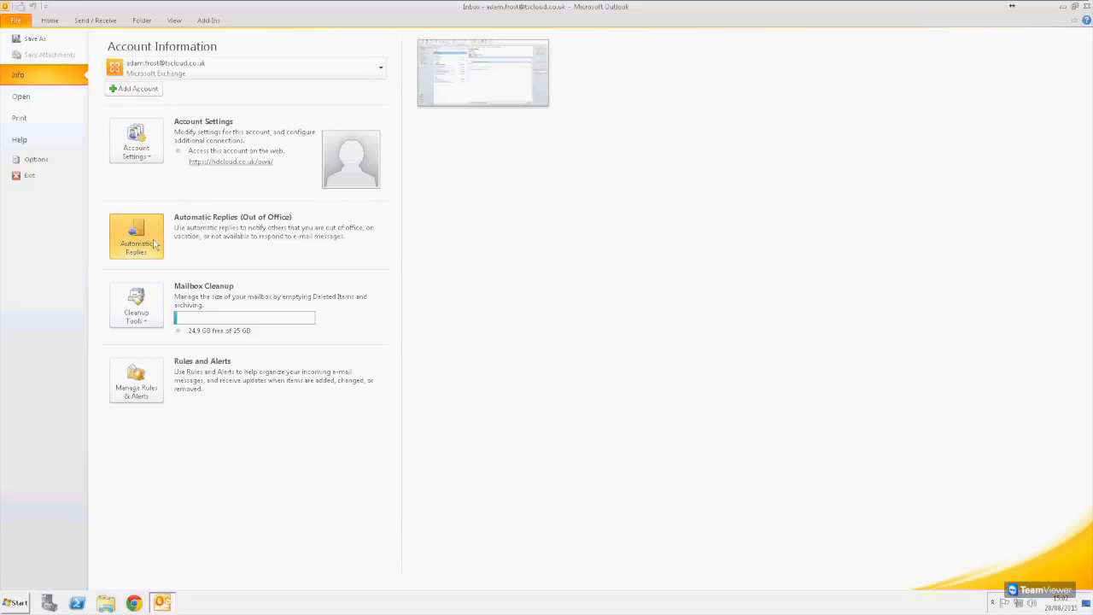
pyautogui.click(444, 182)
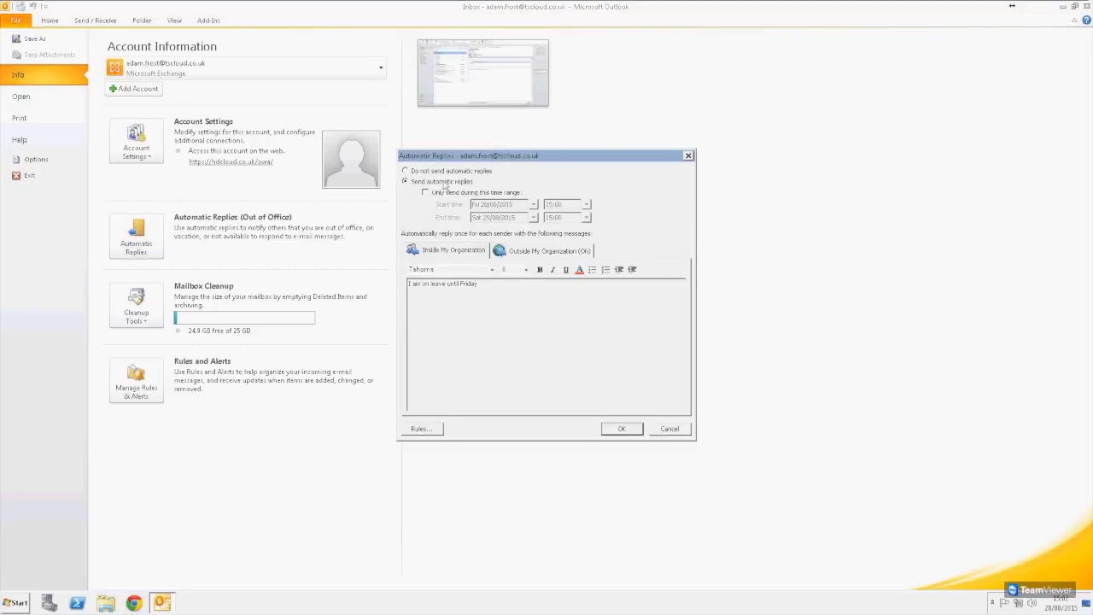
# - Add an automatic reply rule for mail from the chosen contact sent to the account owner
pyautogui.click(427, 429)
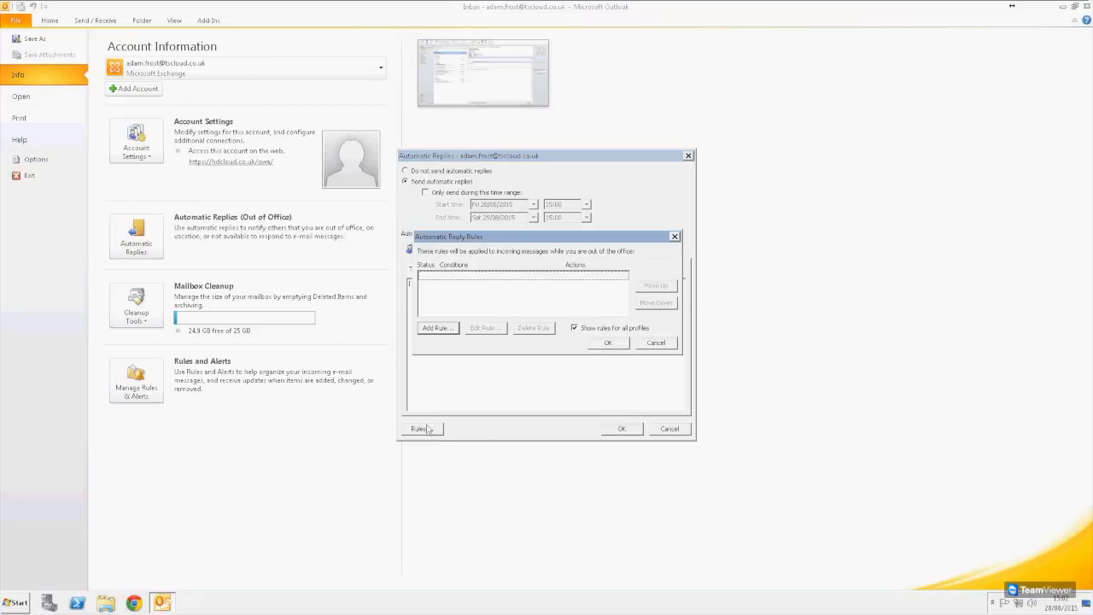
pyautogui.moveTo(485, 239); pyautogui.dragTo(463, 203)
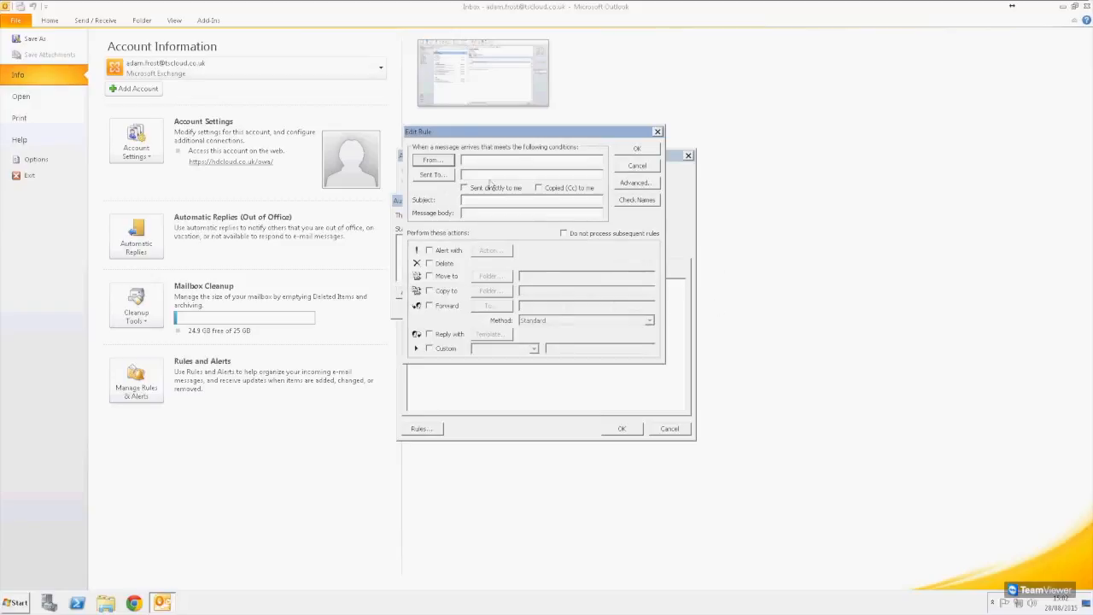
pyautogui.moveTo(491, 132); pyautogui.dragTo(587, 183)
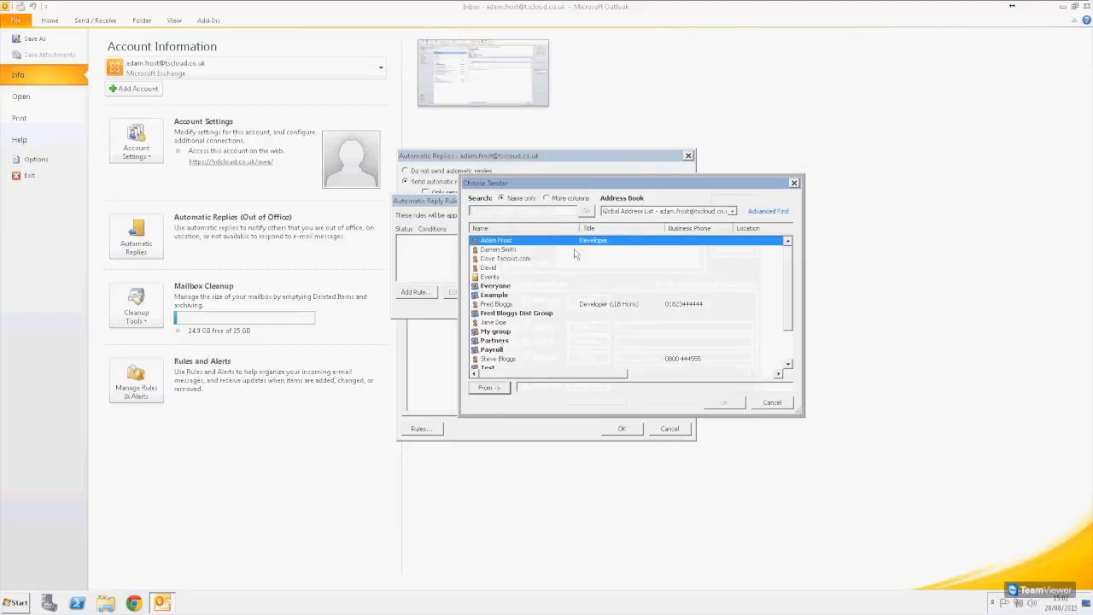
pyautogui.click(513, 359)
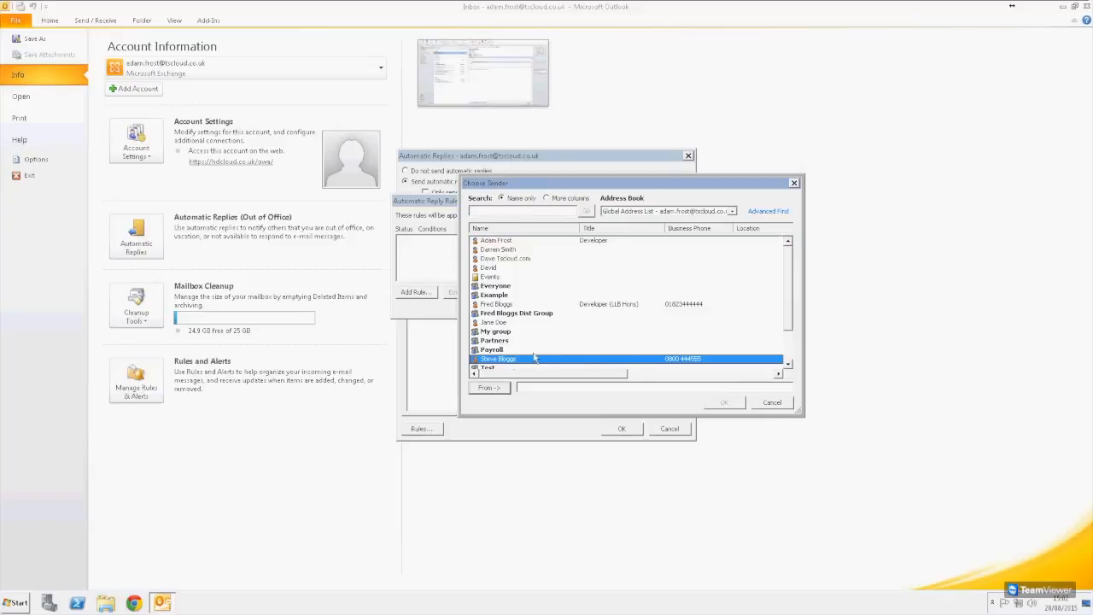
pyautogui.doubleClick(513, 360)
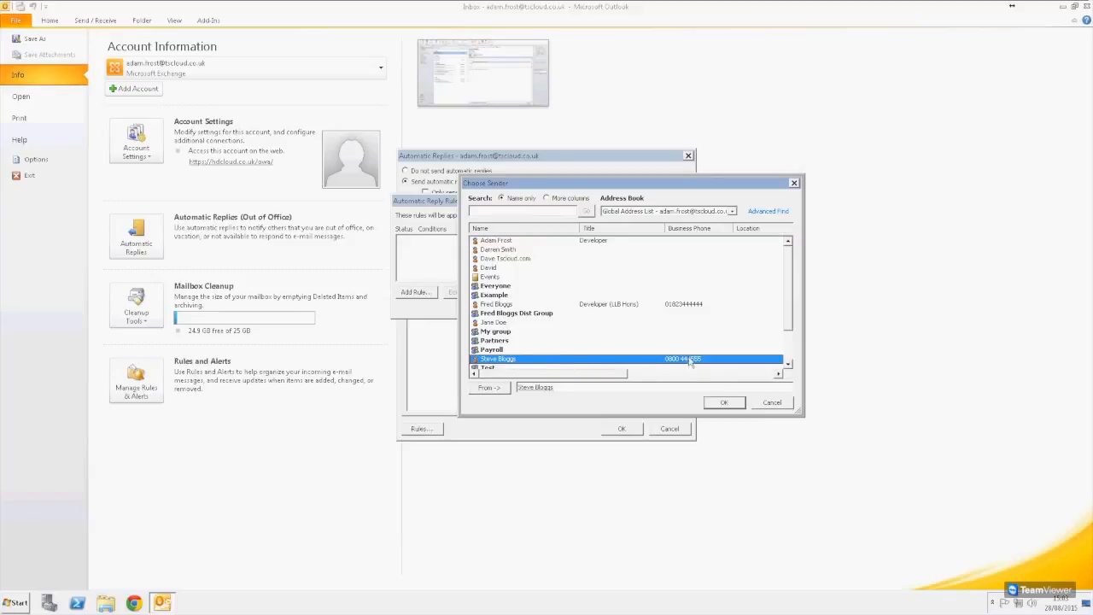
pyautogui.click(722, 402)
pyautogui.click(531, 226)
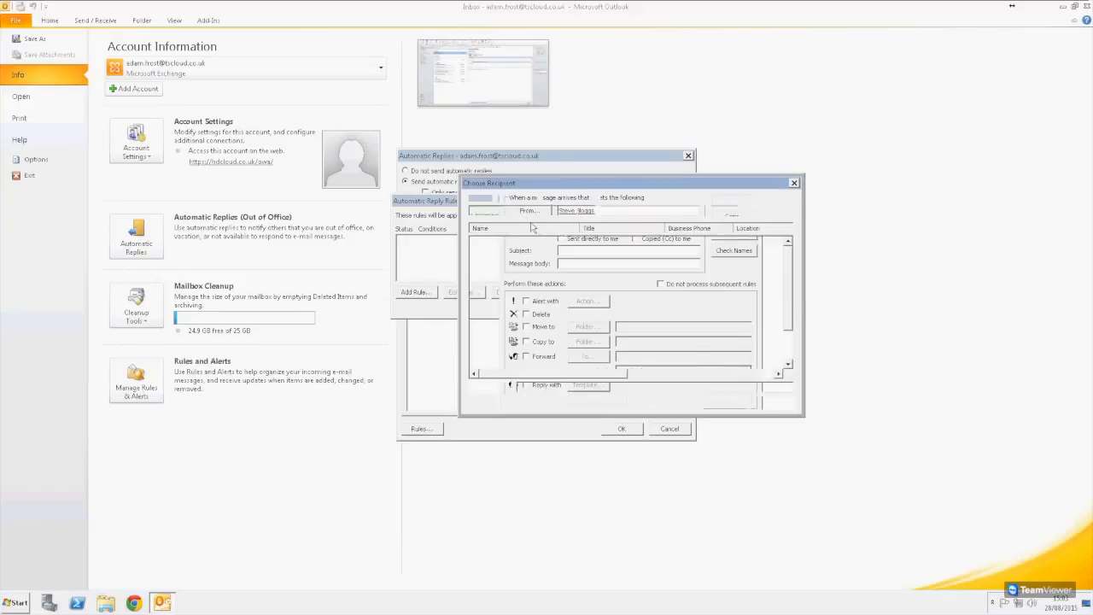
pyautogui.click(724, 403)
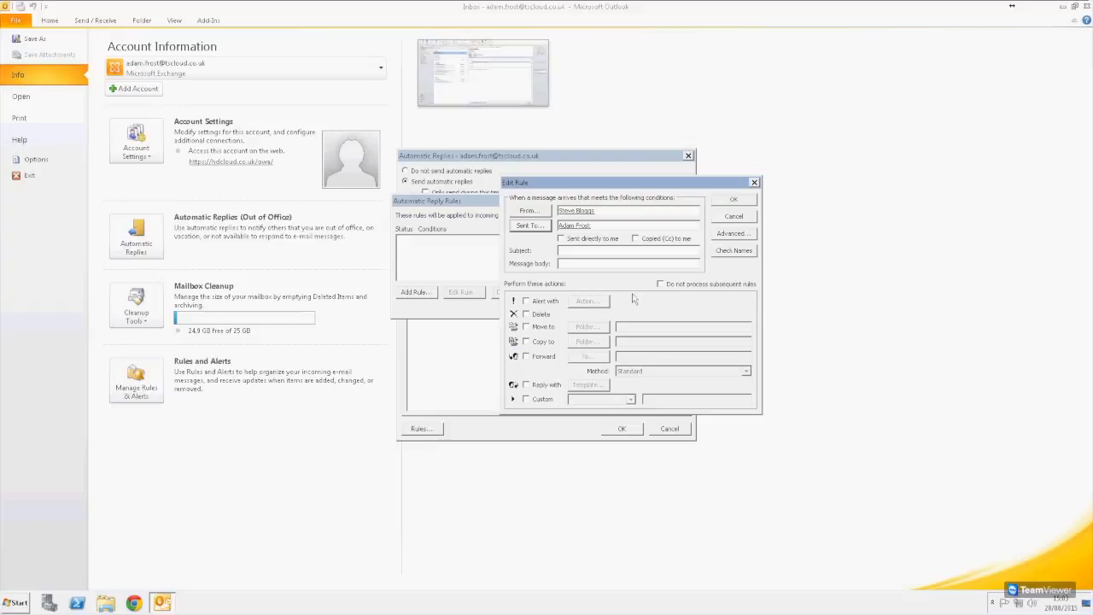
# - Make the rule forward matching messages to a colleague, and save the rule
pyautogui.click(526, 356)
pyautogui.click(600, 359)
pyautogui.click(530, 322)
pyautogui.click(513, 297)
pyautogui.doubleClick(514, 305)
pyautogui.click(724, 402)
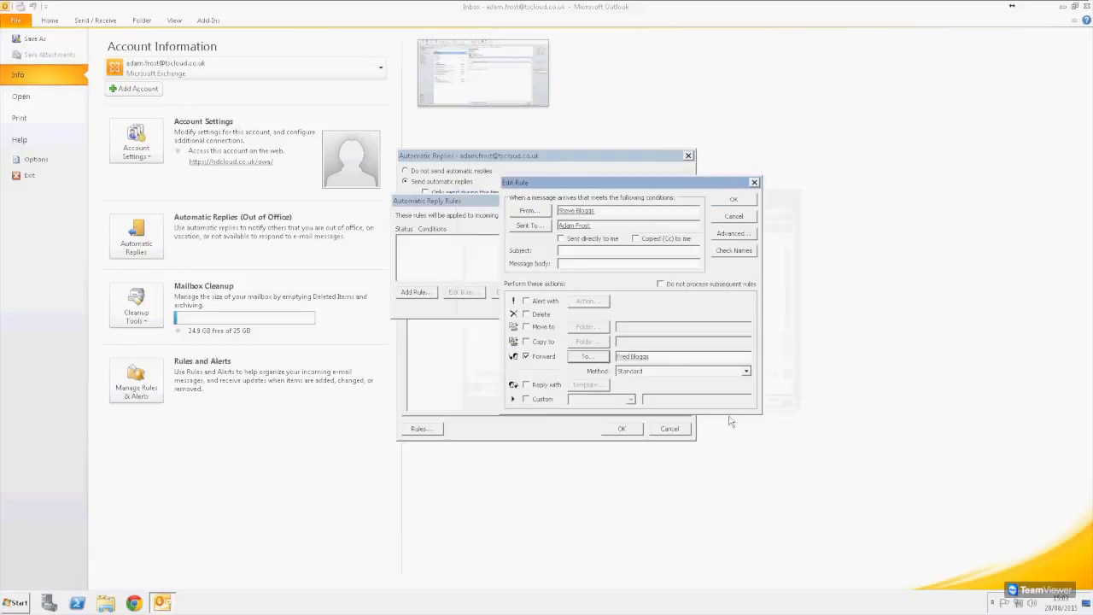
pyautogui.click(729, 201)
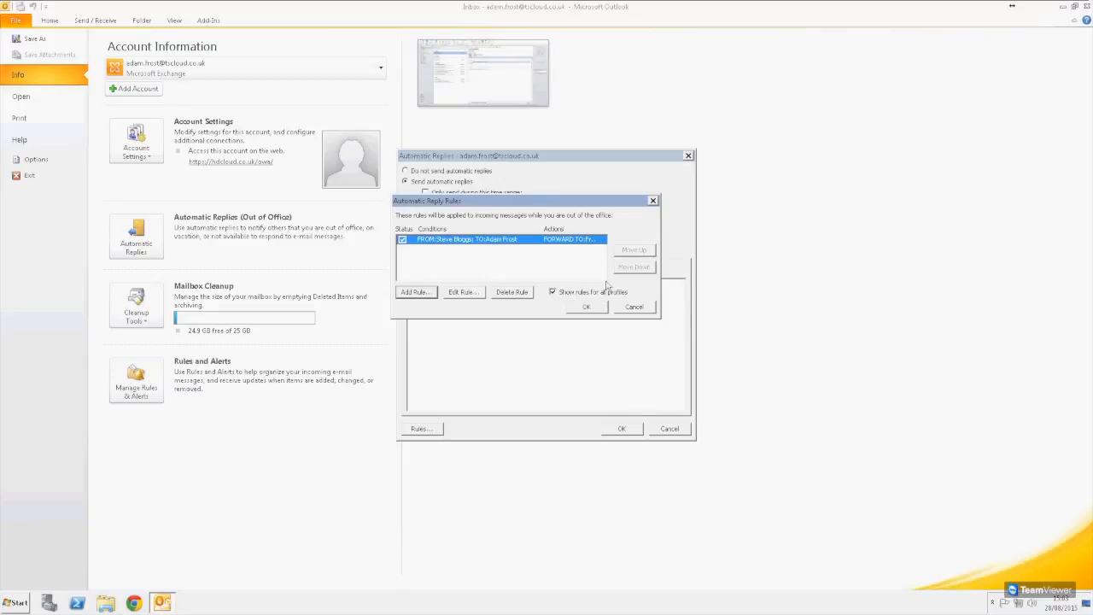
pyautogui.click(588, 309)
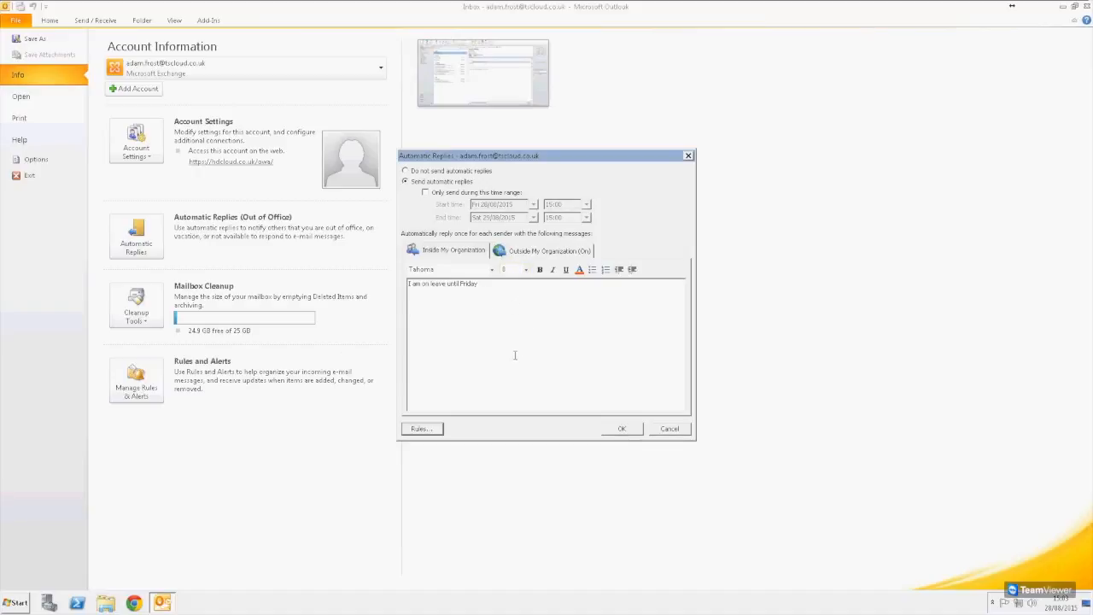
# - Edit the forwarding rule so it also replies to matching messages with a template
pyautogui.click(423, 429)
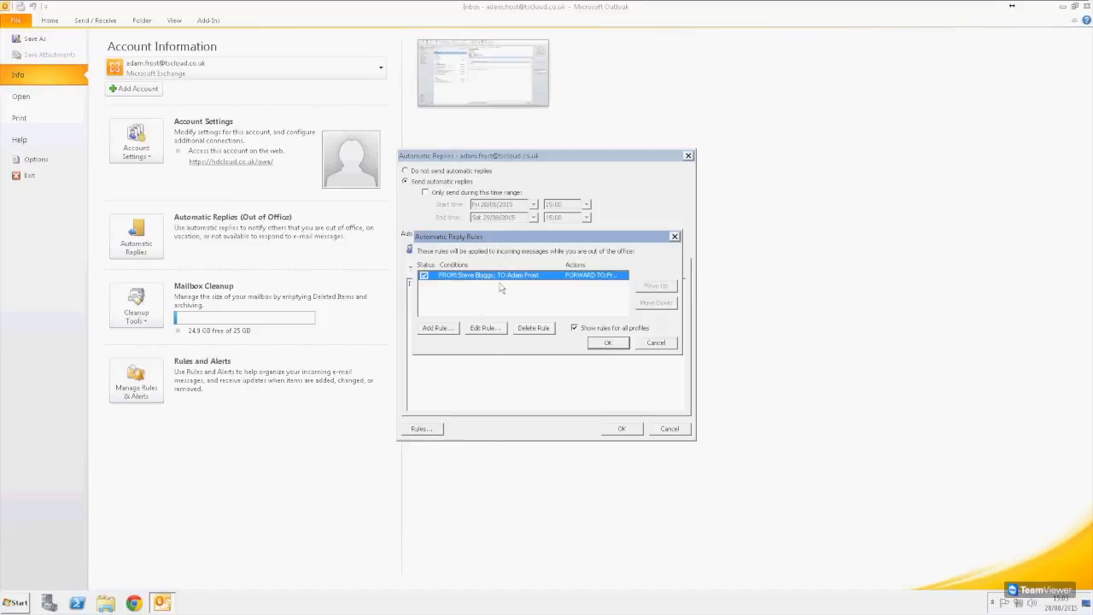
pyautogui.click(483, 328)
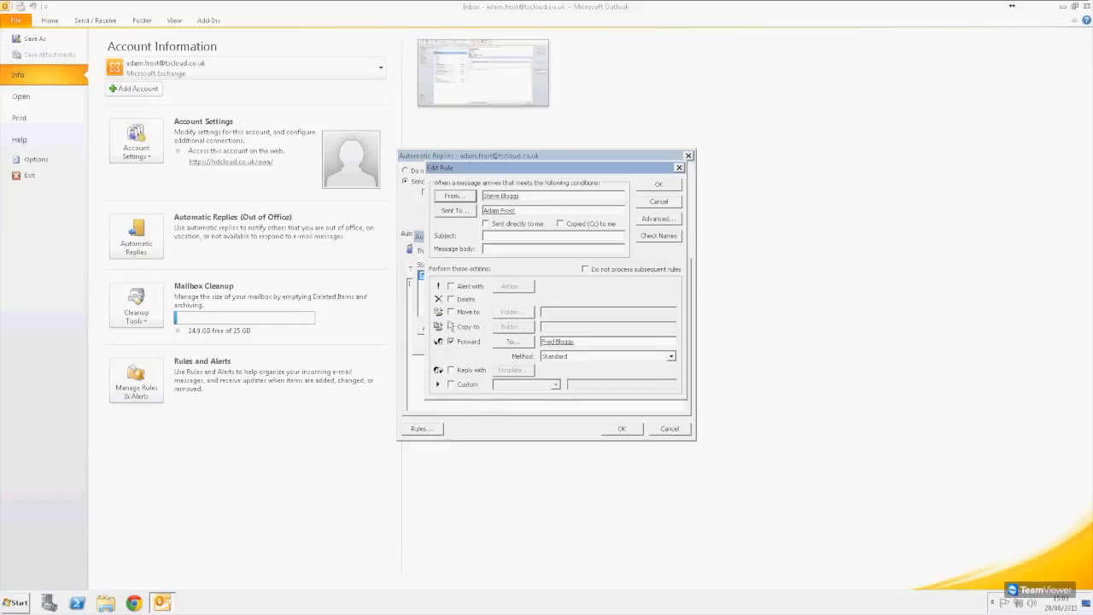
pyautogui.click(463, 371)
# - Write the reply template to the sender's e-mail address, noting the mail was forwarded, and save it
pyautogui.click(510, 375)
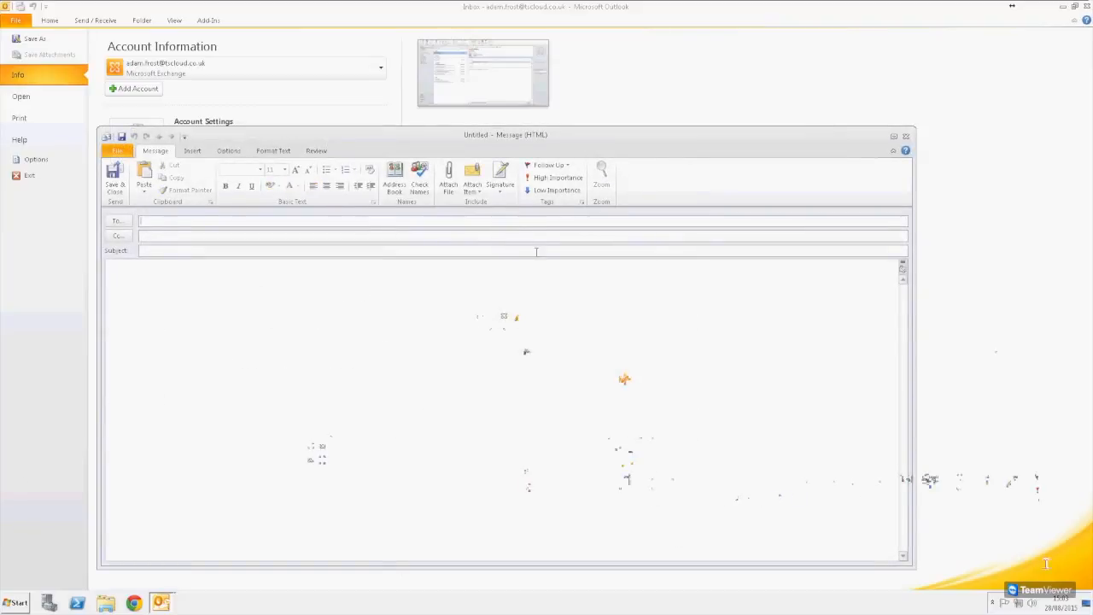
pyautogui.click(456, 358)
pyautogui.write('This has been forwarded to Fred')
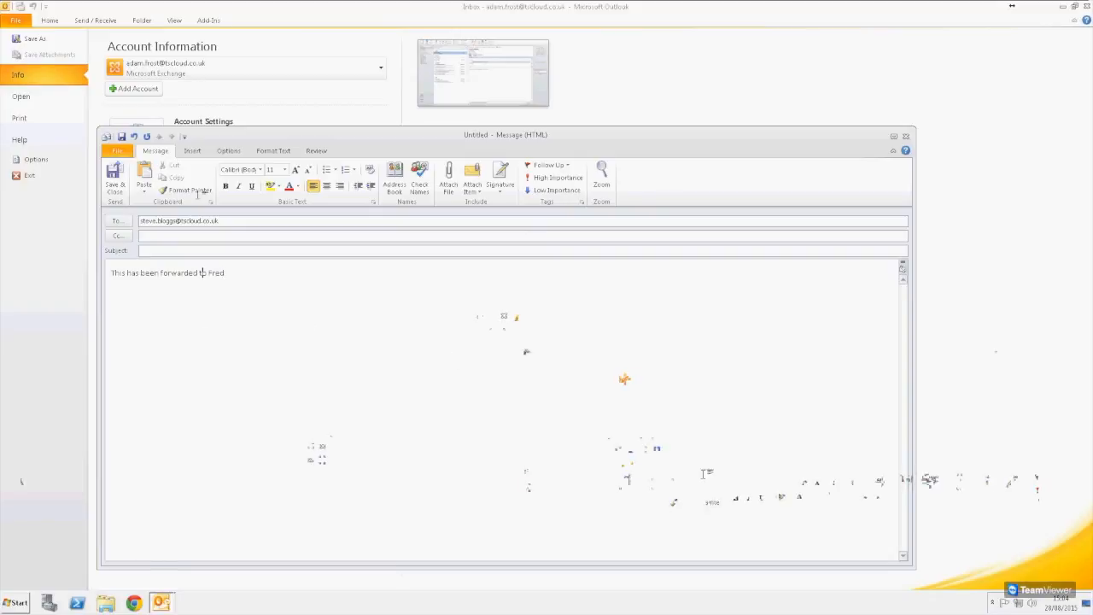
pyautogui.click(113, 187)
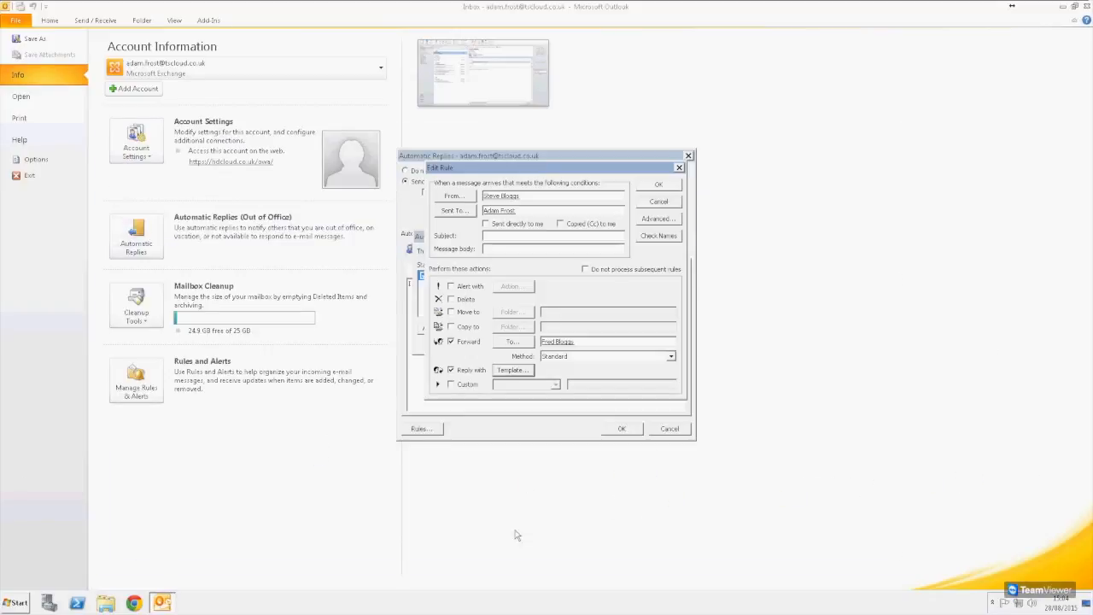
# - Save the edited rule and automatic reply settings, then turn automatic replies off and return to mail
pyautogui.click(654, 187)
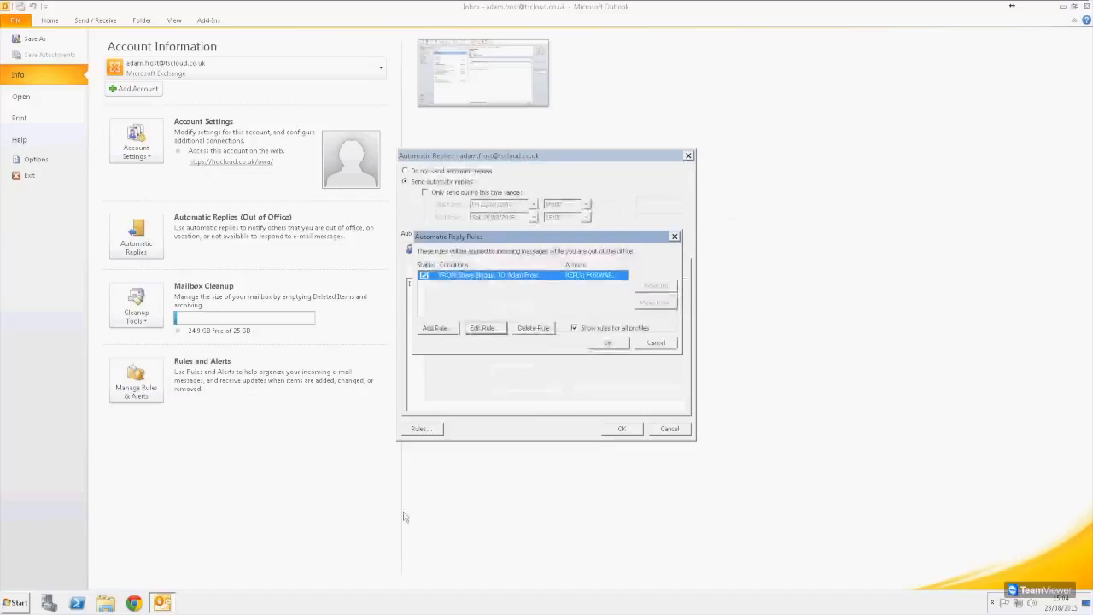
pyautogui.click(608, 343)
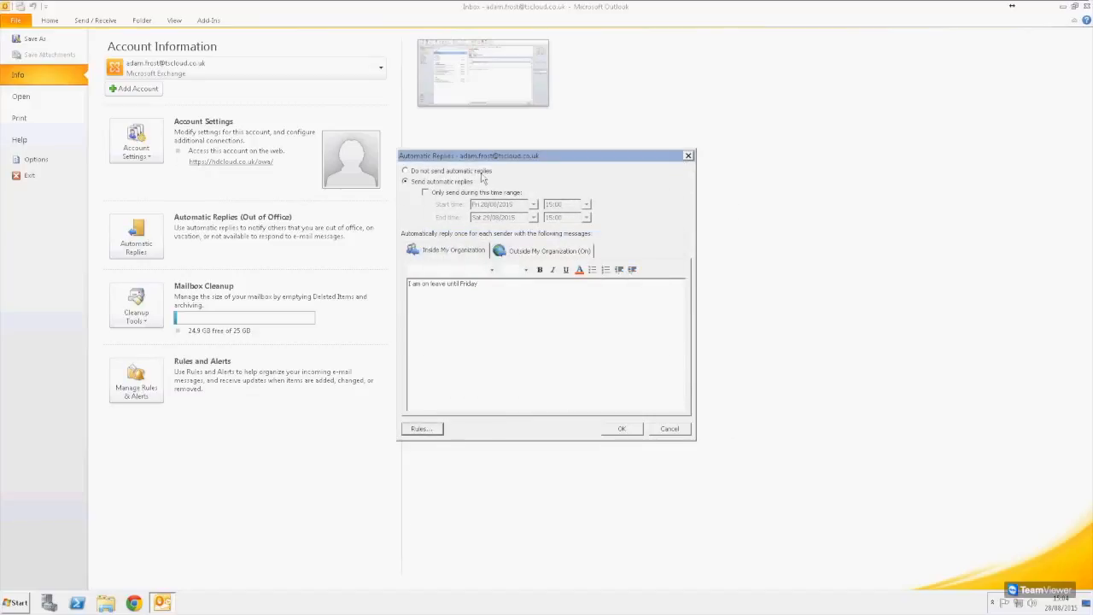
pyautogui.moveTo(477, 287); pyautogui.dragTo(416, 303)
pyautogui.click(442, 346)
pyautogui.click(622, 430)
pyautogui.click(196, 260)
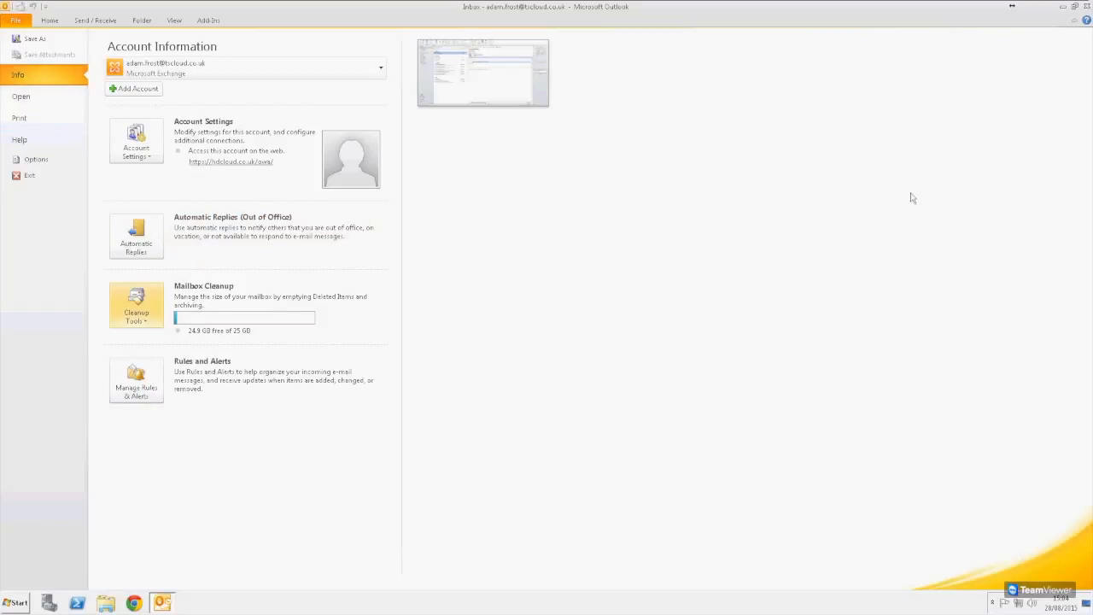
pyautogui.click(48, 21)
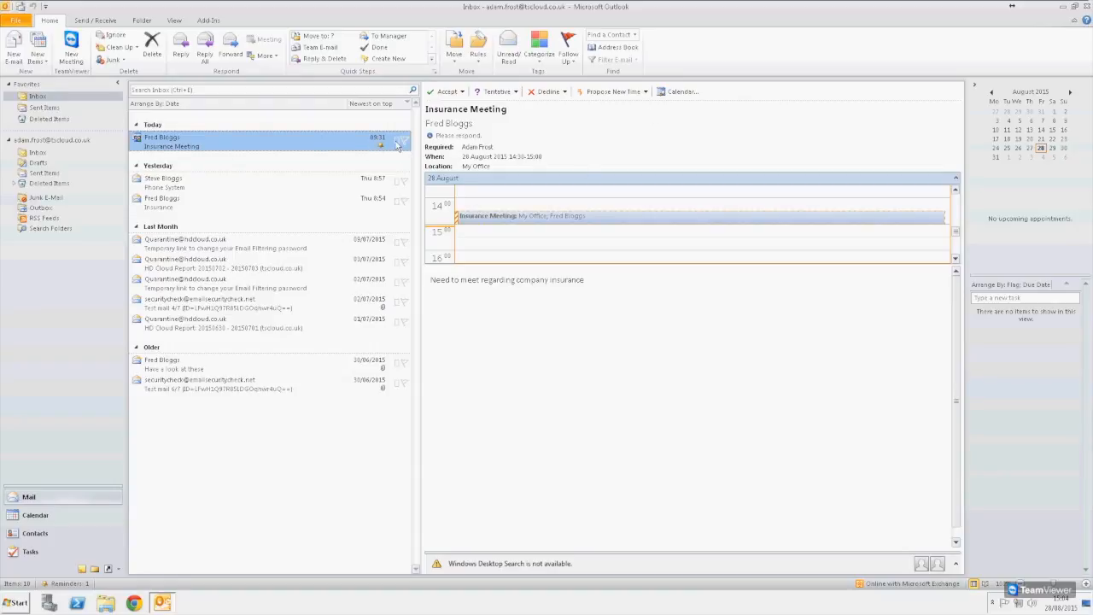
# - Open the Insurance Meeting message and show its colour category choices
pyautogui.click(396, 206)
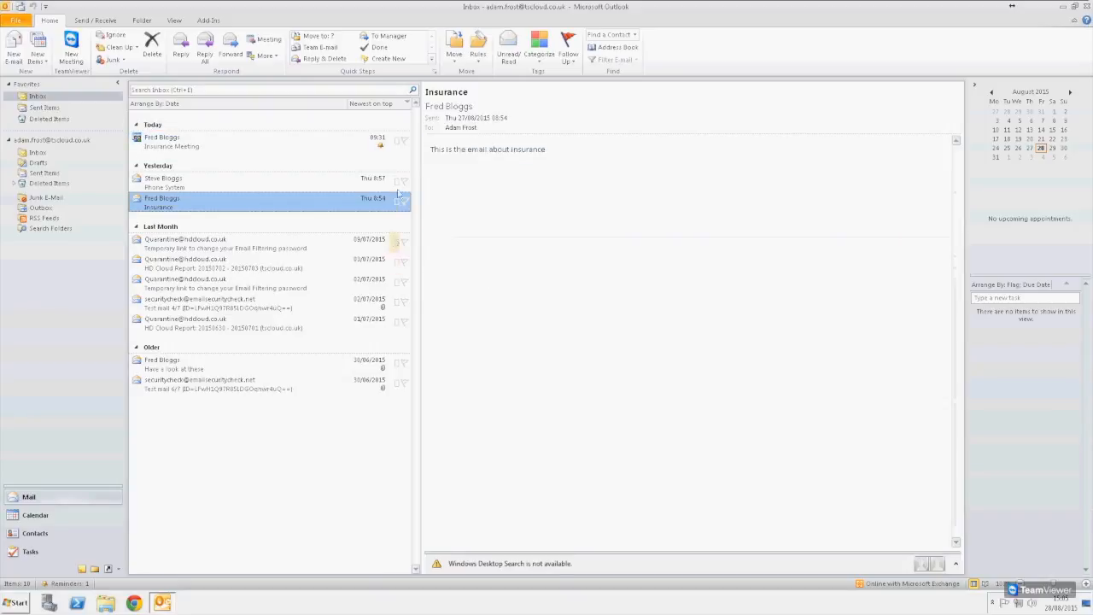
pyautogui.click(321, 147)
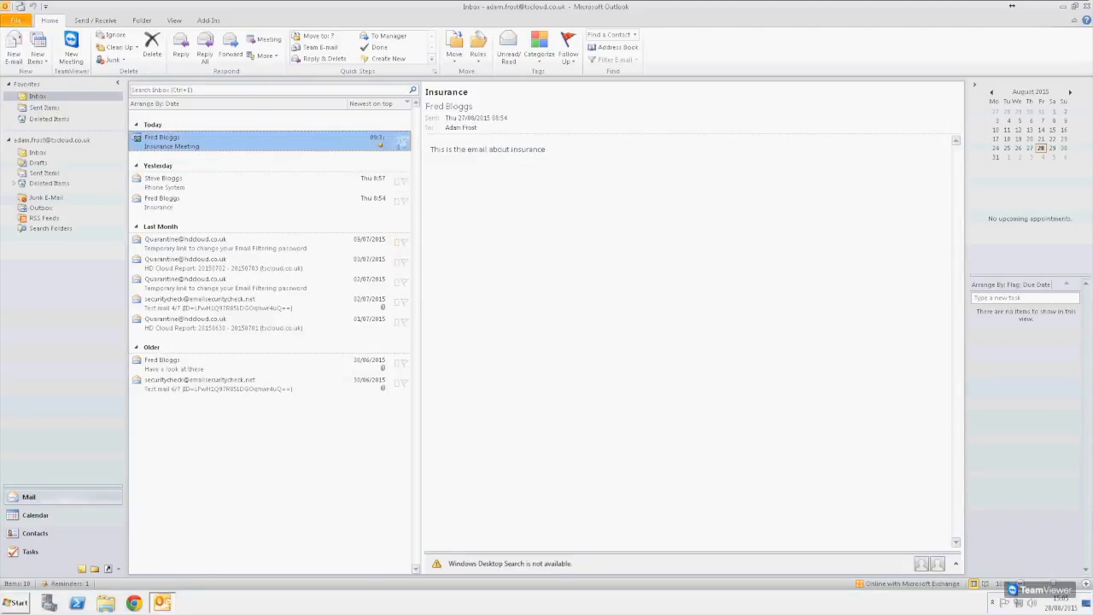
pyautogui.click(400, 143)
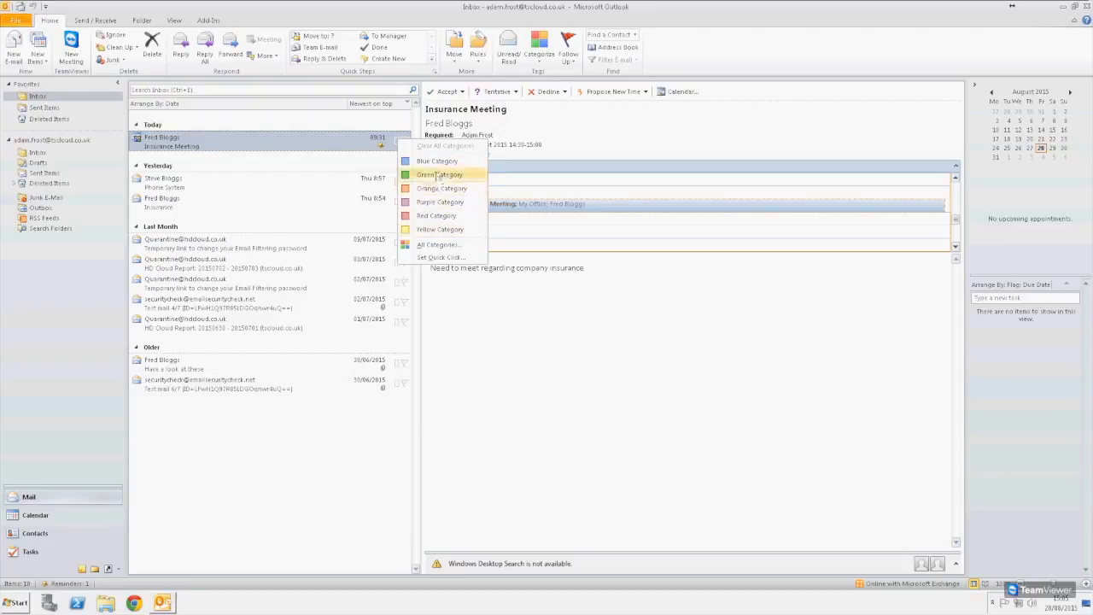
# - In All Categories, rename Blue Category to Insurance and Green Category to Meetings
pyautogui.click(455, 246)
pyautogui.click(654, 257)
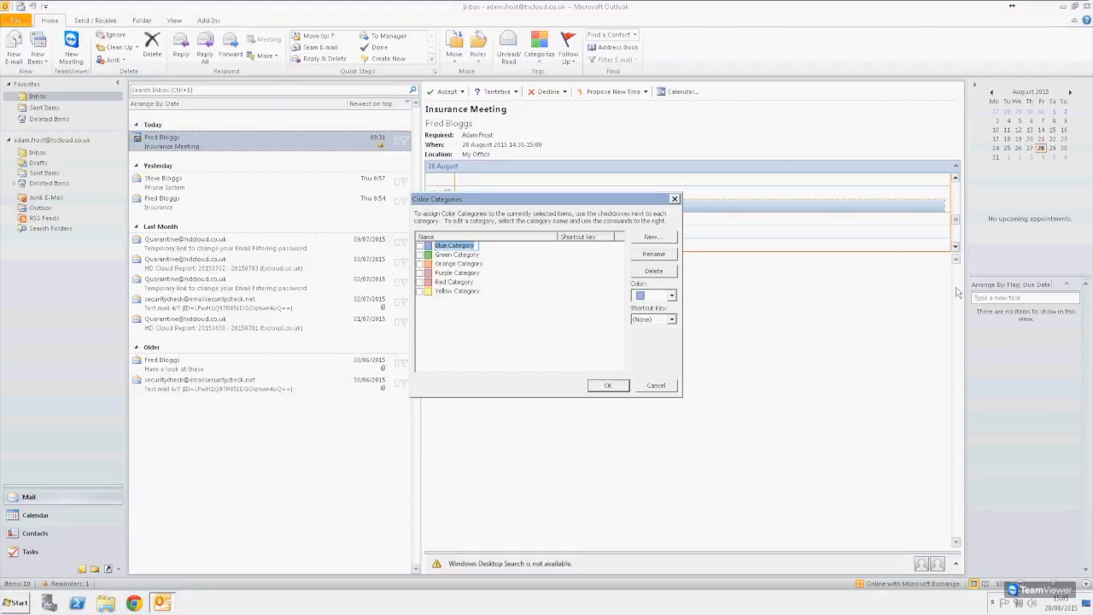
pyautogui.write('S')
pyautogui.write('nsurance')
pyautogui.press('Return')
pyautogui.click(468, 256)
pyautogui.click(468, 257)
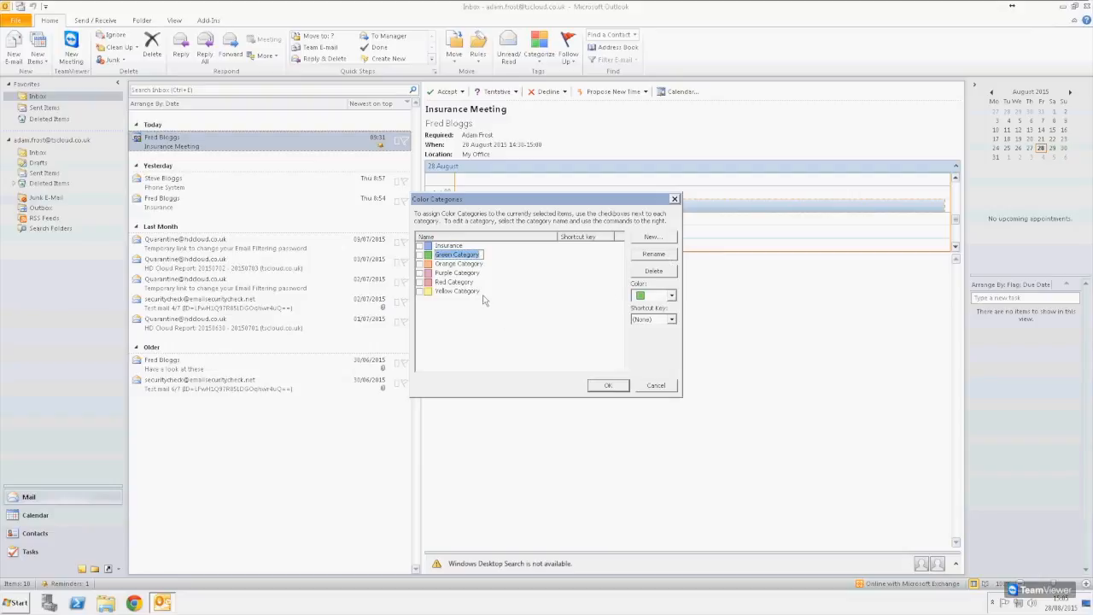
pyautogui.write('Mail')
pyautogui.press('Return')
# - Delete the Orange Category and apply the category changes
pyautogui.click(457, 264)
pyautogui.click(655, 272)
pyautogui.click(523, 331)
pyautogui.click(609, 386)
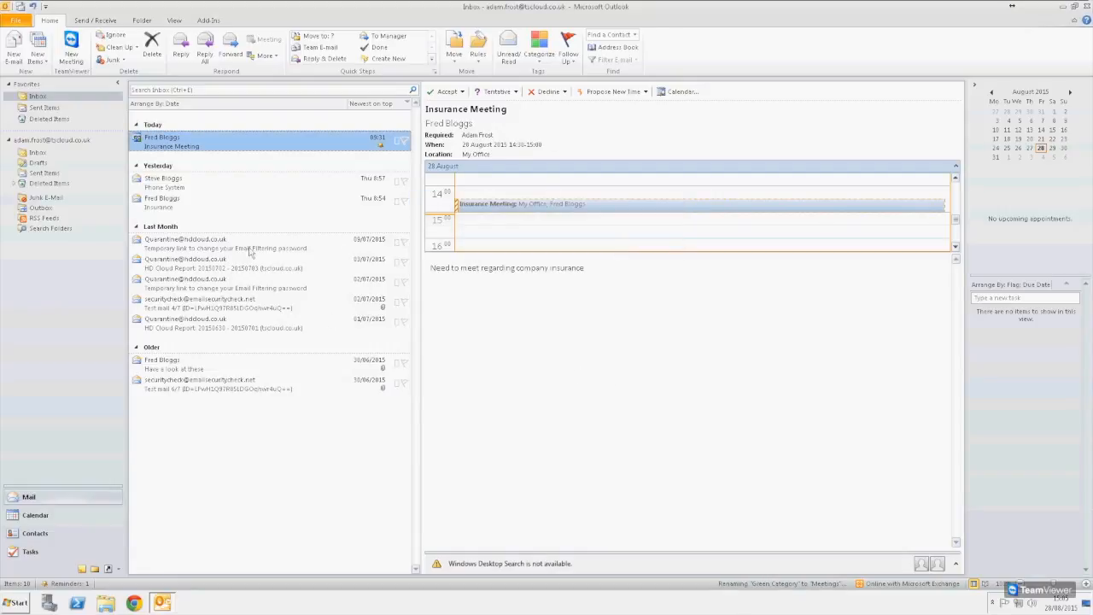
# - Tag the Fred Bloggs Insurance email with the Insurance category
pyautogui.click(181, 205)
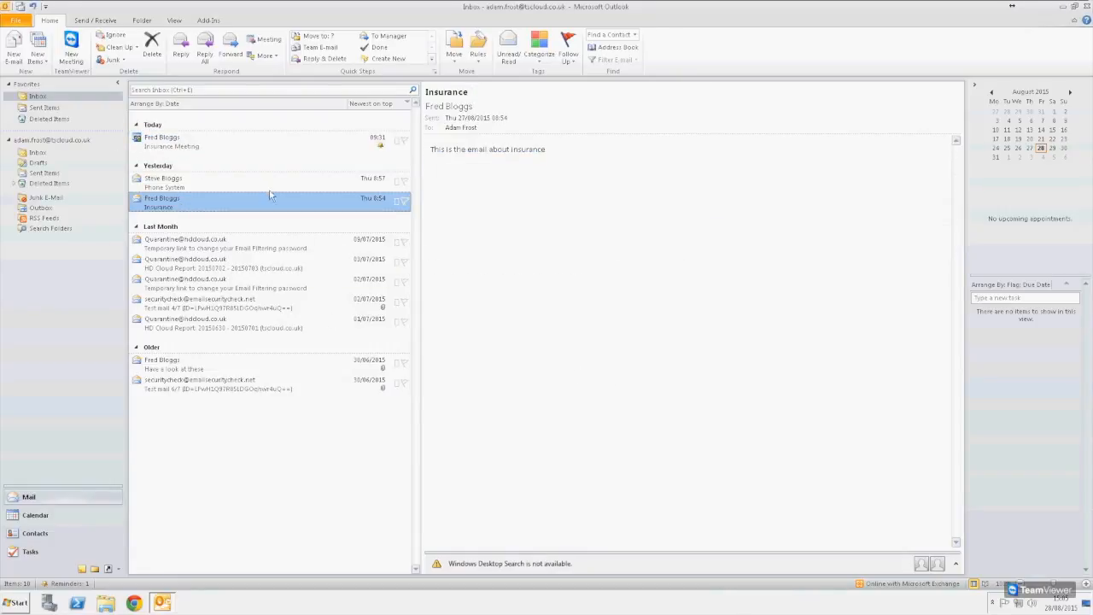
pyautogui.click(399, 204)
pyautogui.click(436, 222)
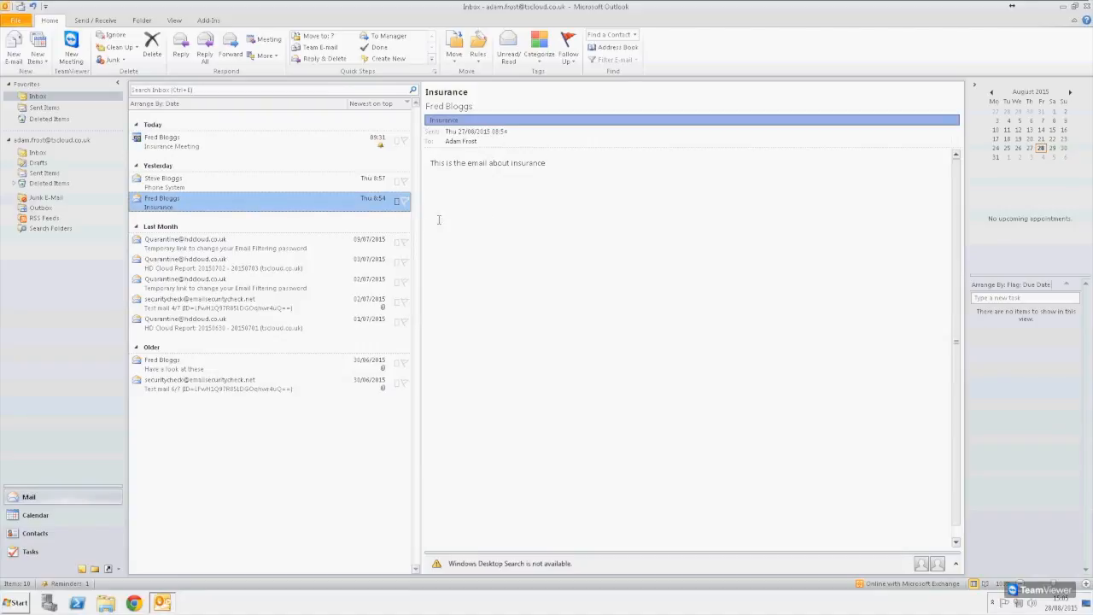
# - Tag the Insurance Meeting with both Insurance and Meetings, dismissing the reminder windows
pyautogui.click(273, 141)
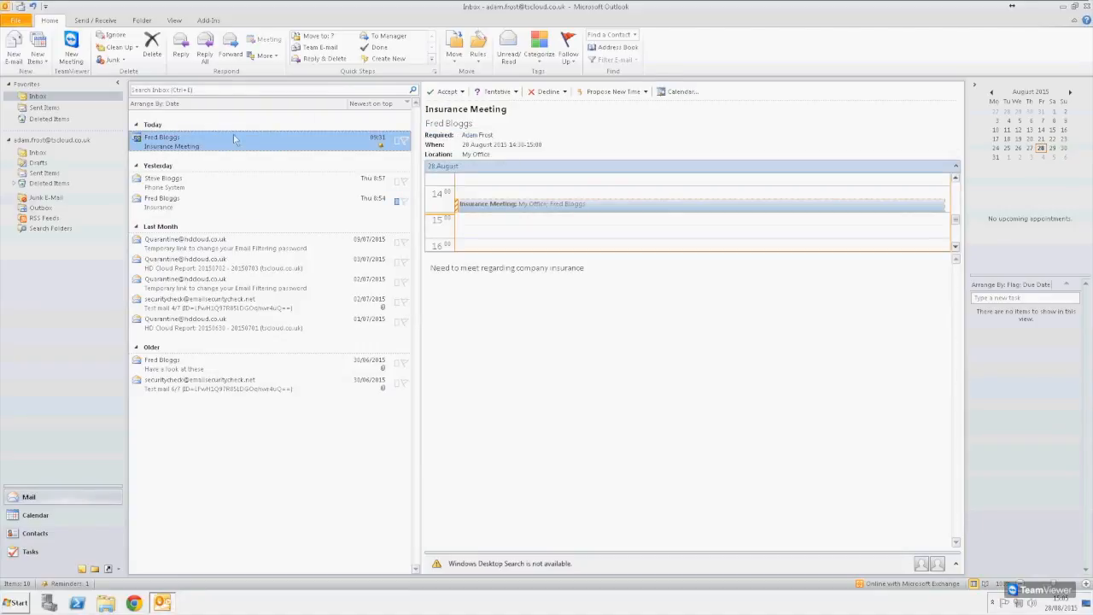
pyautogui.click(399, 142)
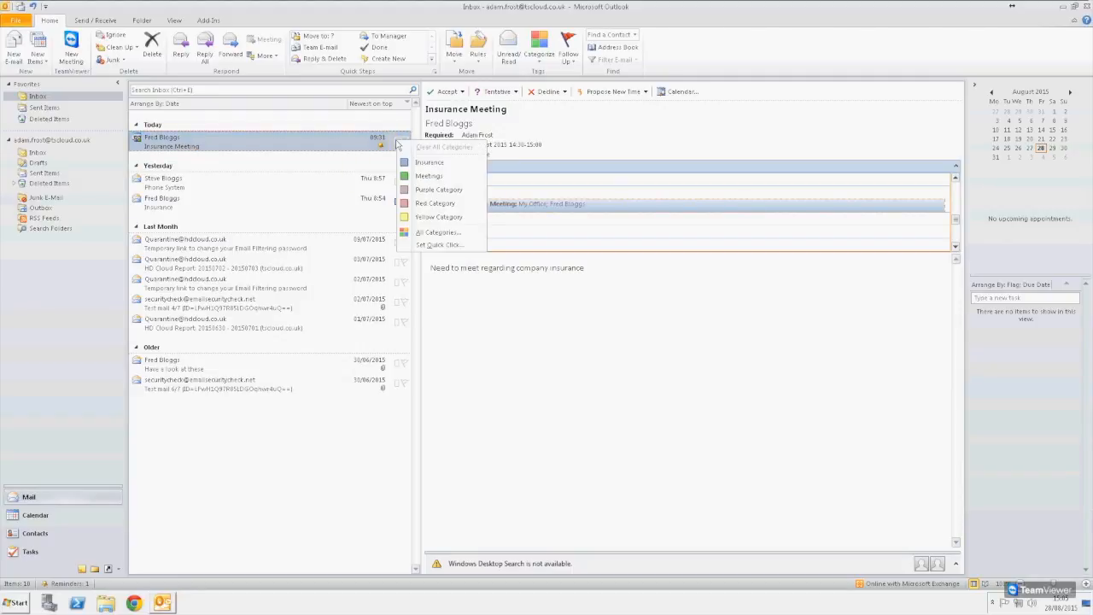
pyautogui.click(433, 167)
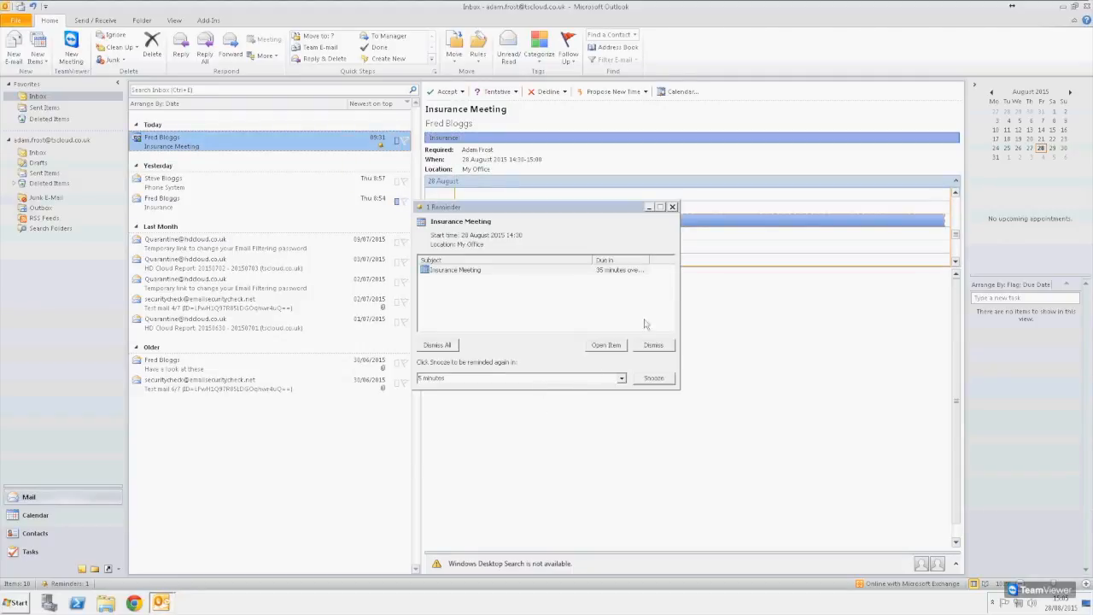
pyautogui.moveTo(586, 210); pyautogui.dragTo(587, 278)
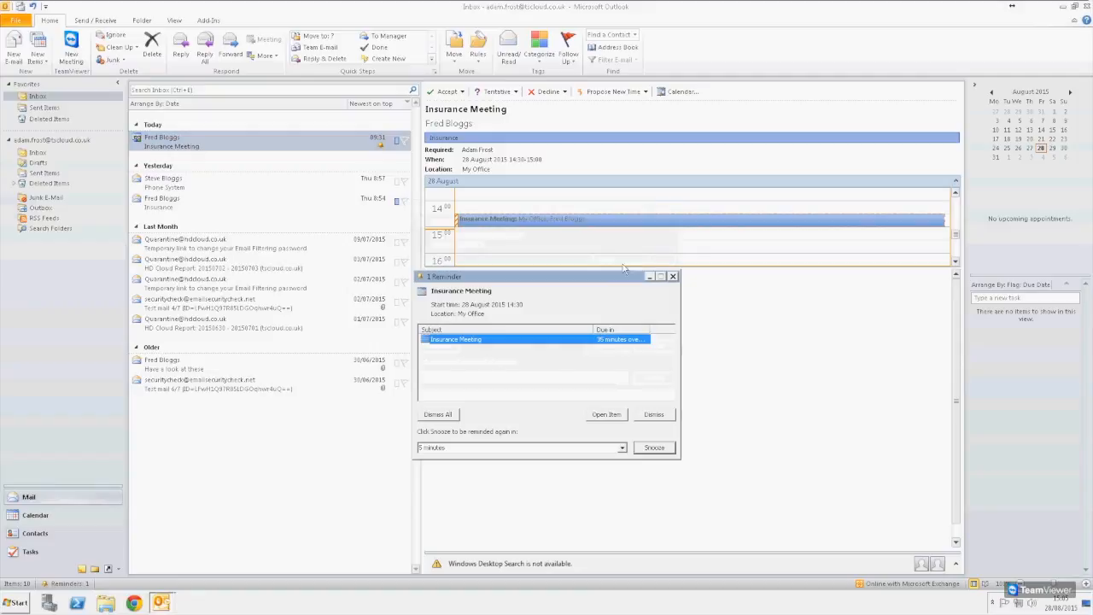
pyautogui.click(673, 277)
pyautogui.click(398, 141)
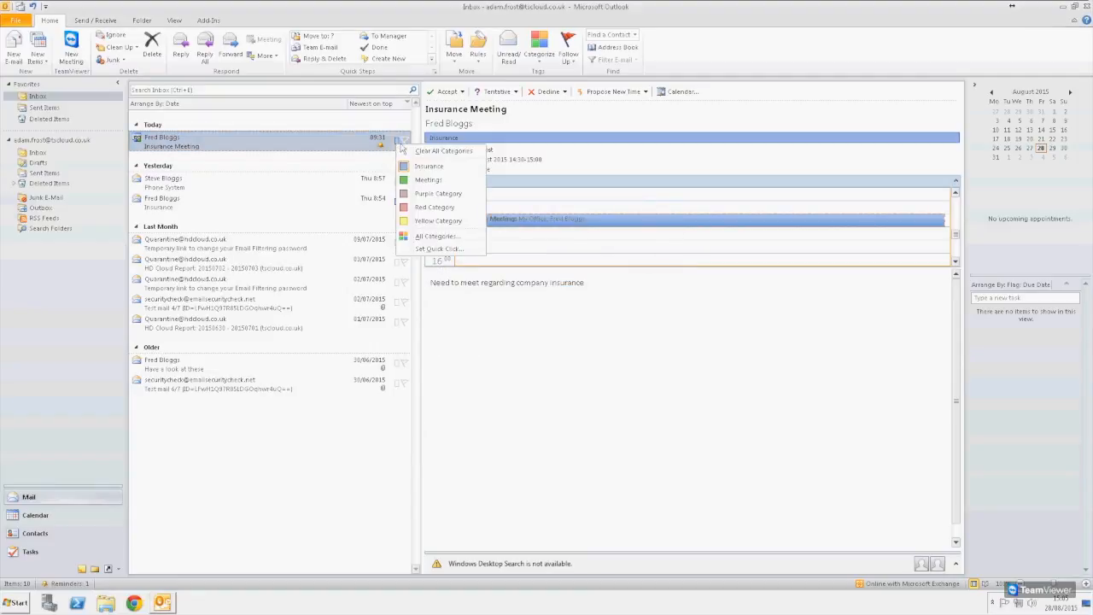
pyautogui.click(453, 179)
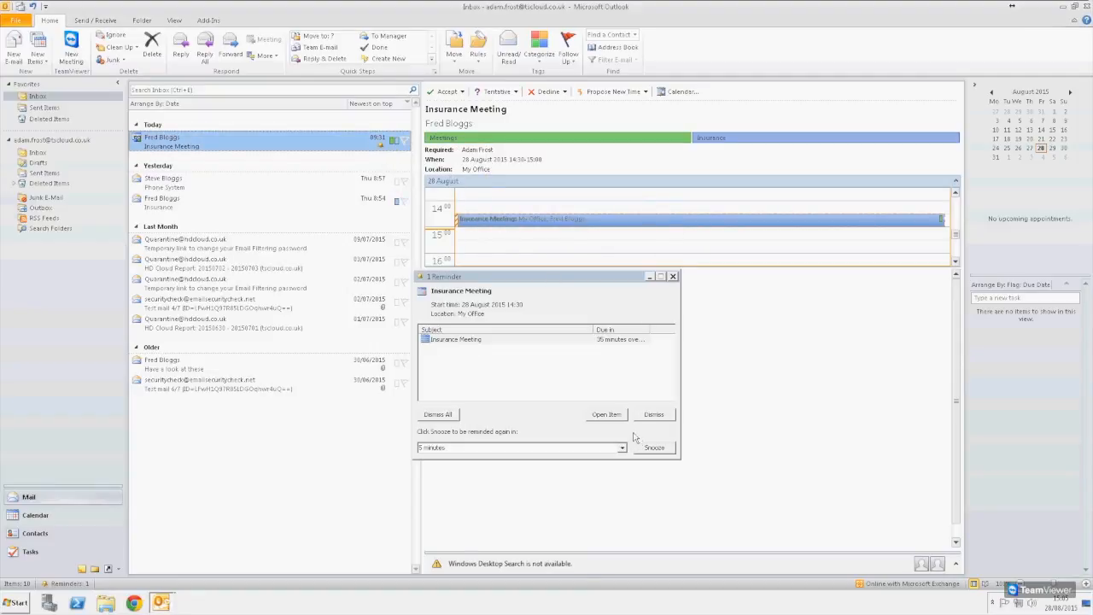
pyautogui.click(673, 277)
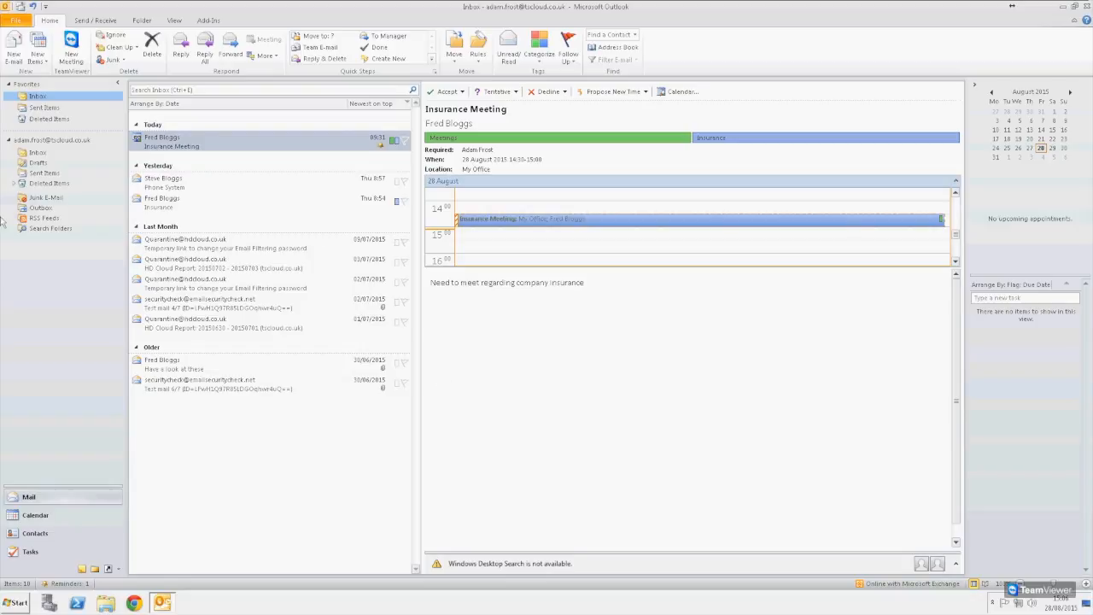
pyautogui.click(37, 153)
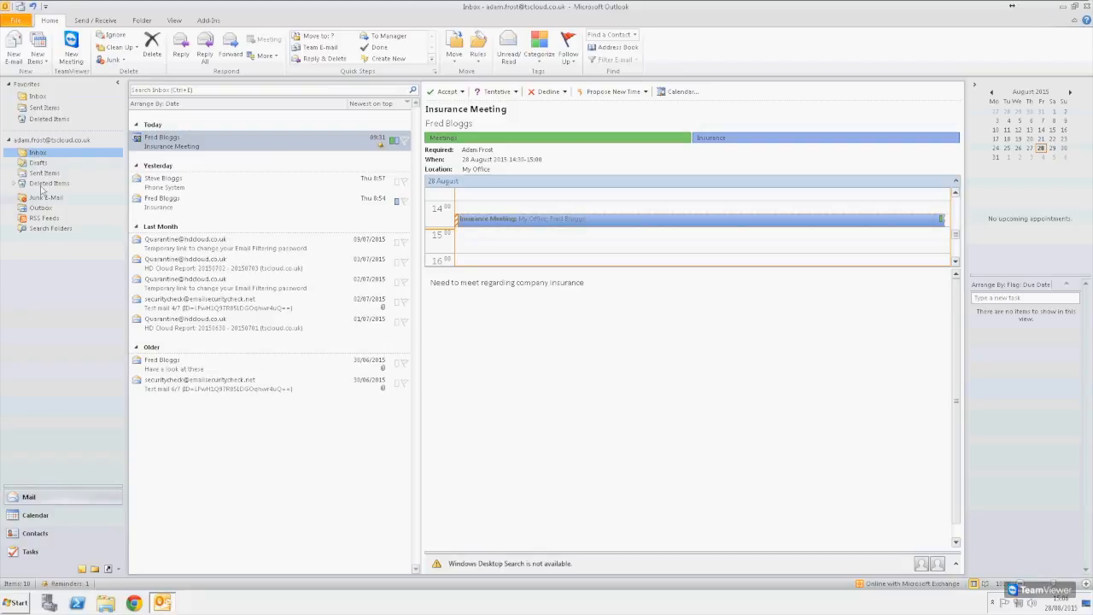
pyautogui.rightClick(38, 153)
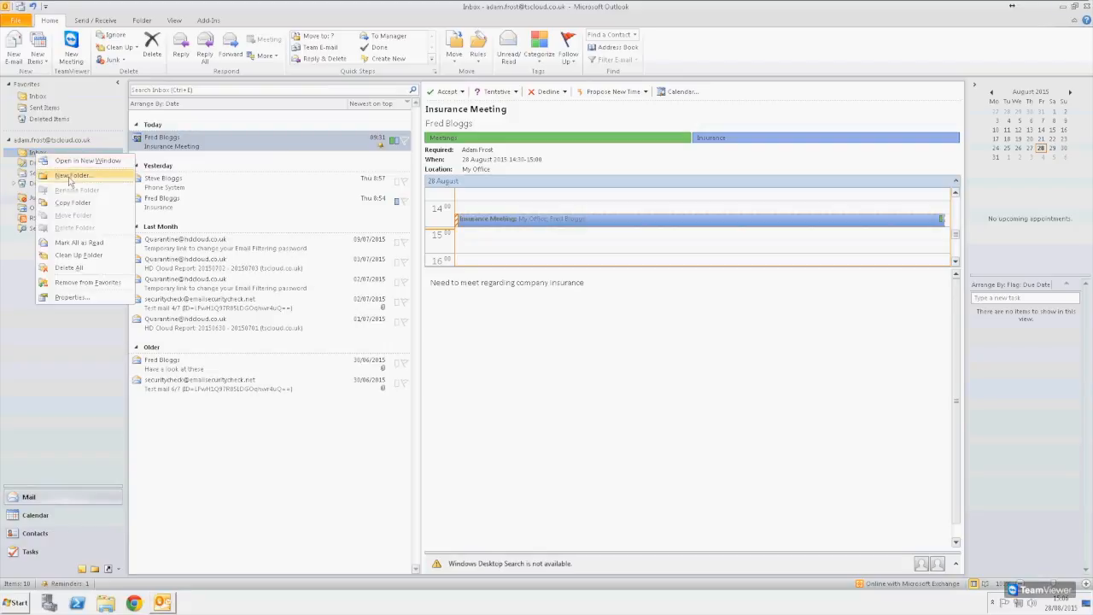
# - Create a Meetings subfolder under the Inbox, check it, then return to the Inbox
pyautogui.click(72, 175)
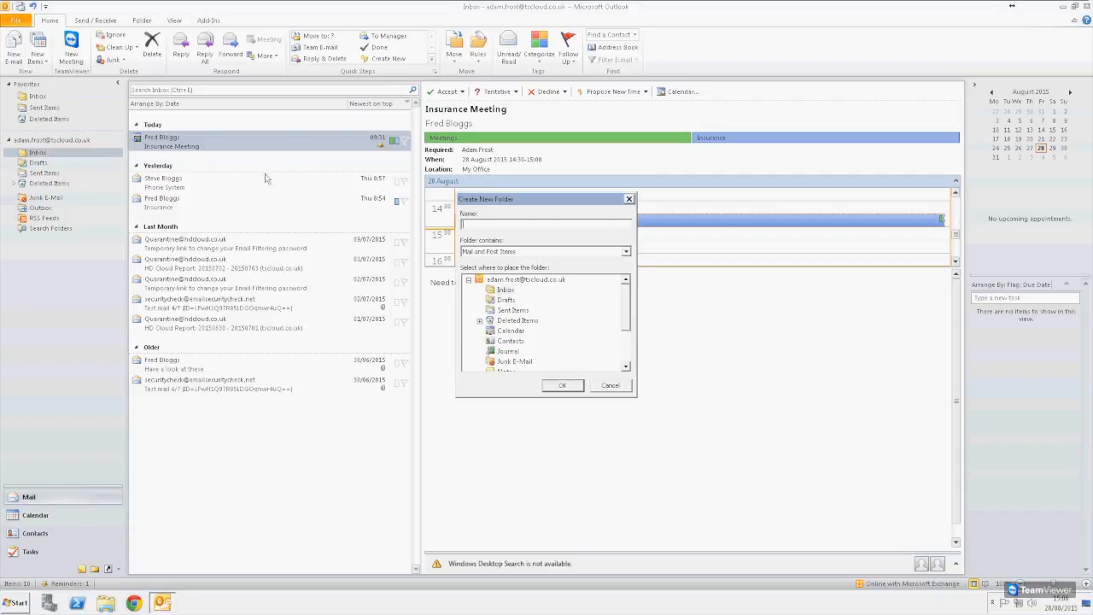
pyautogui.write('Meetings')
pyautogui.press('Return')
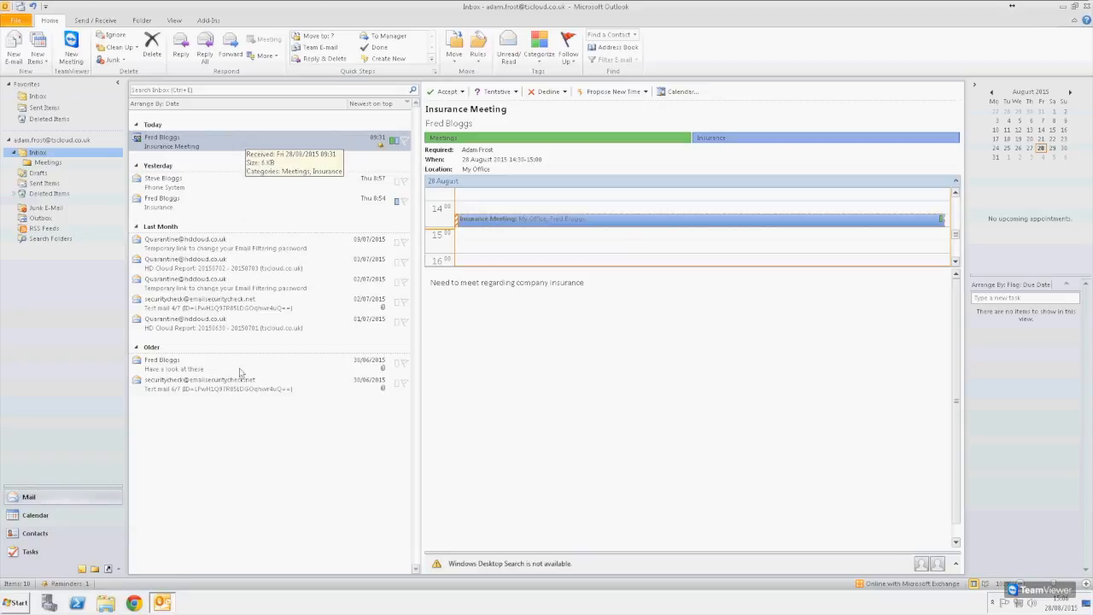
pyautogui.click(53, 164)
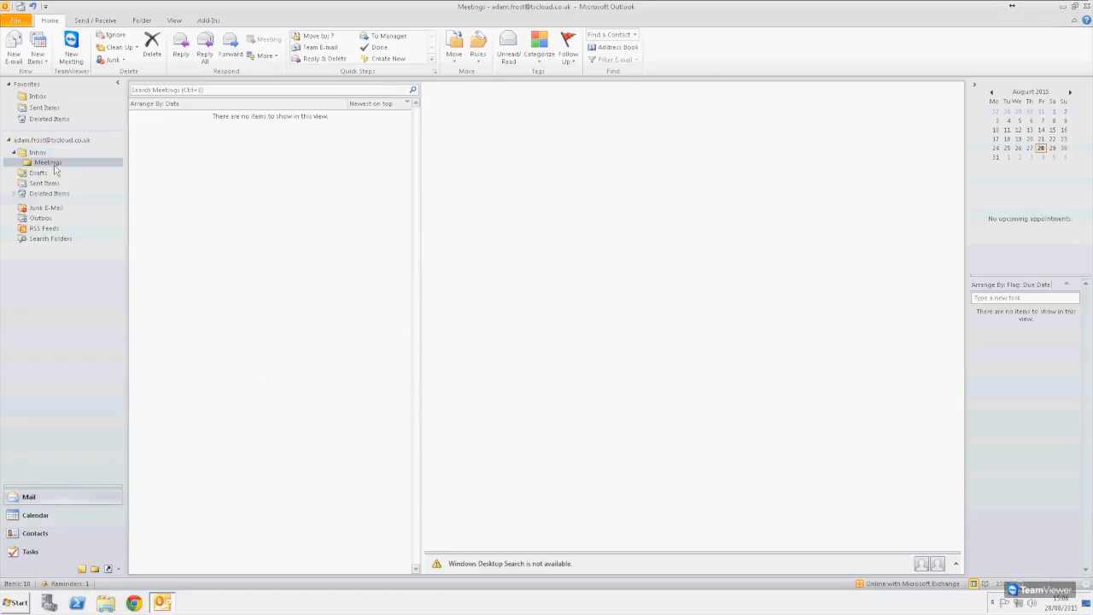
pyautogui.click(37, 152)
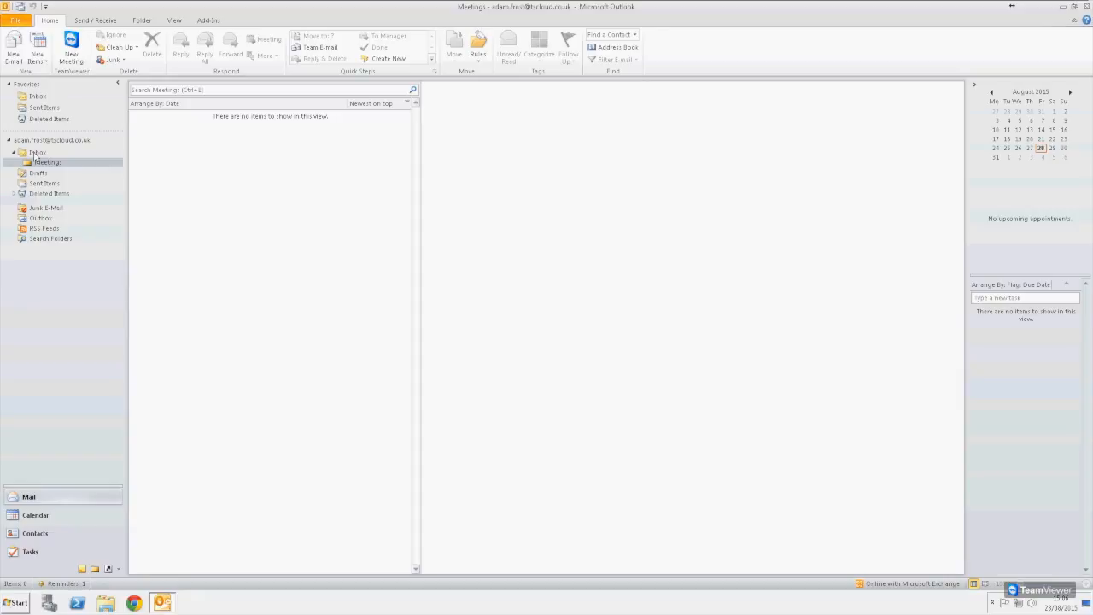
pyautogui.click(59, 309)
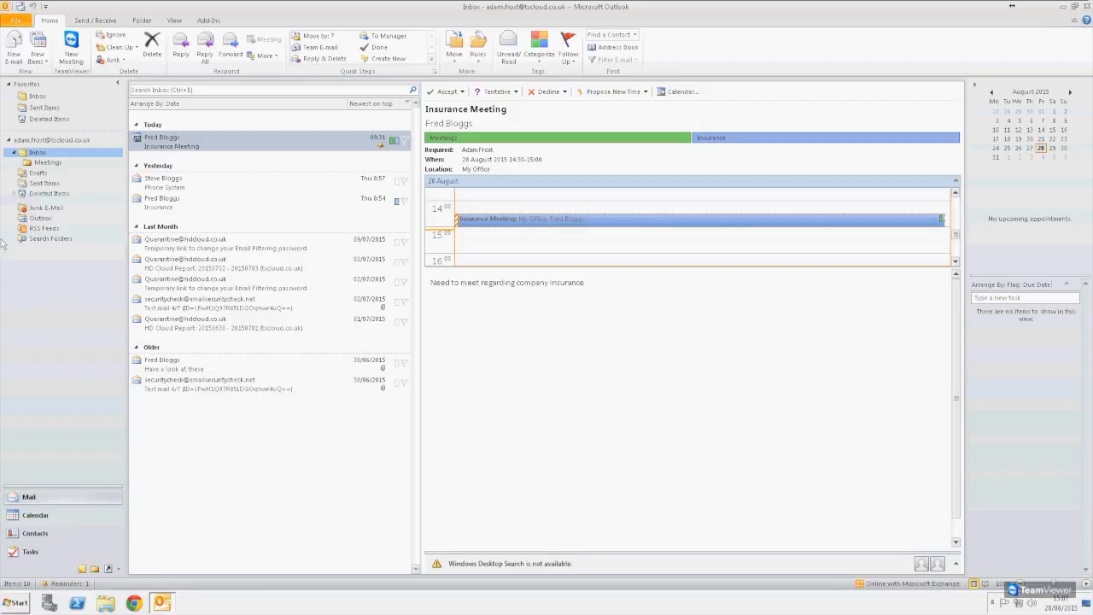
# - Try moving the Insurance Meeting to another folder, then cancel the move
pyautogui.click(201, 147)
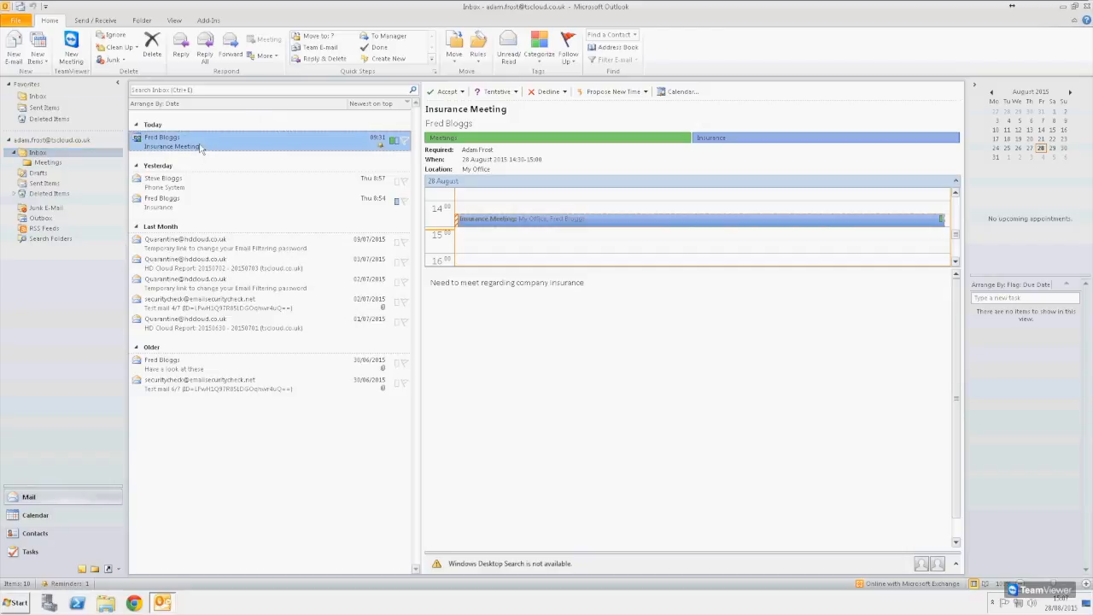
pyautogui.moveTo(195, 145); pyautogui.dragTo(161, 160)
pyautogui.rightClick(264, 142)
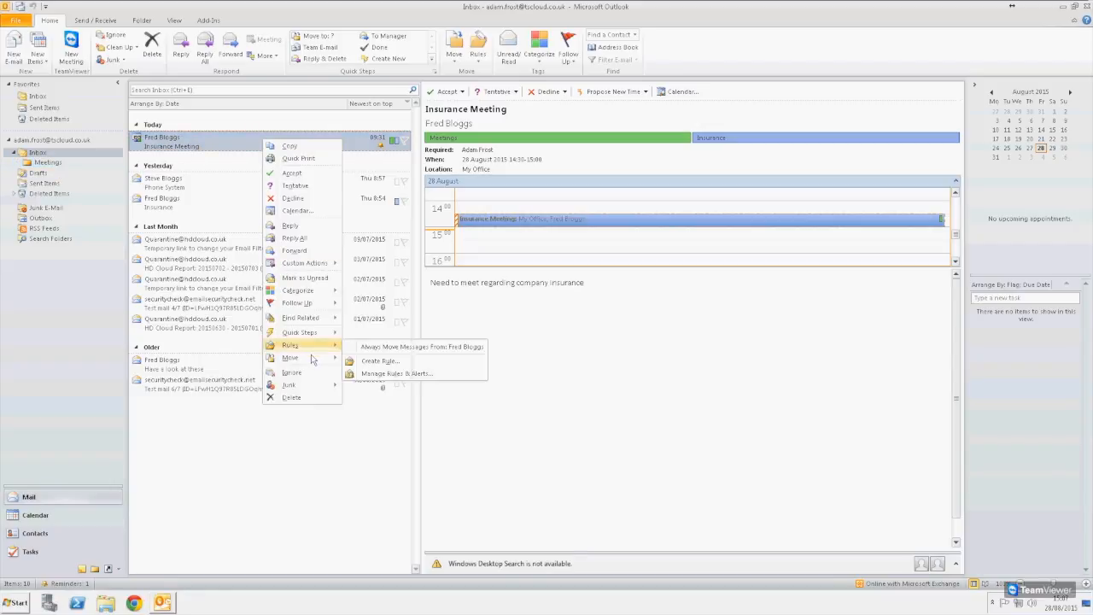
pyautogui.moveTo(313, 359)
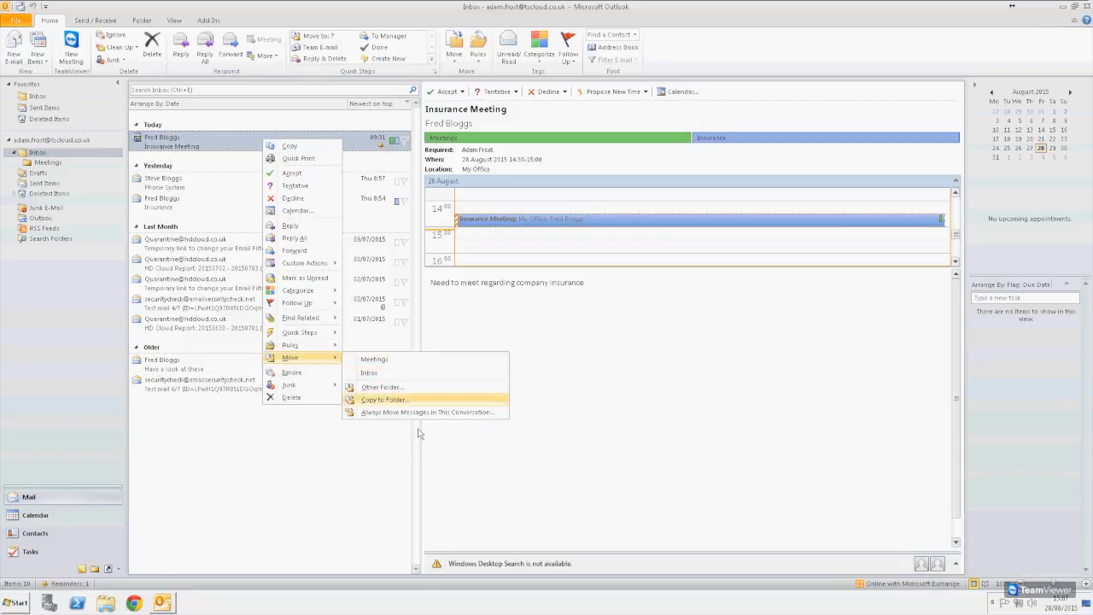
pyautogui.click(397, 388)
pyautogui.scroll(-3, 546, 282)
pyautogui.scroll(3, 527, 333)
pyautogui.scroll(-1, 522, 352)
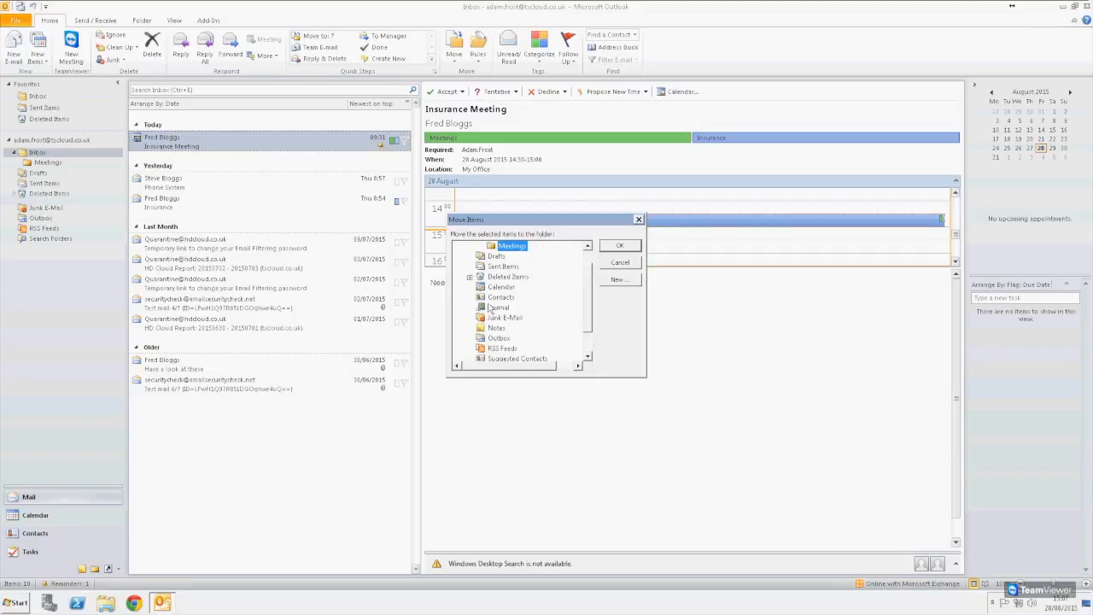
pyautogui.click(620, 264)
# - Set the Insurance Meeting conversation to always move to the Meetings folder
pyautogui.rightClick(196, 151)
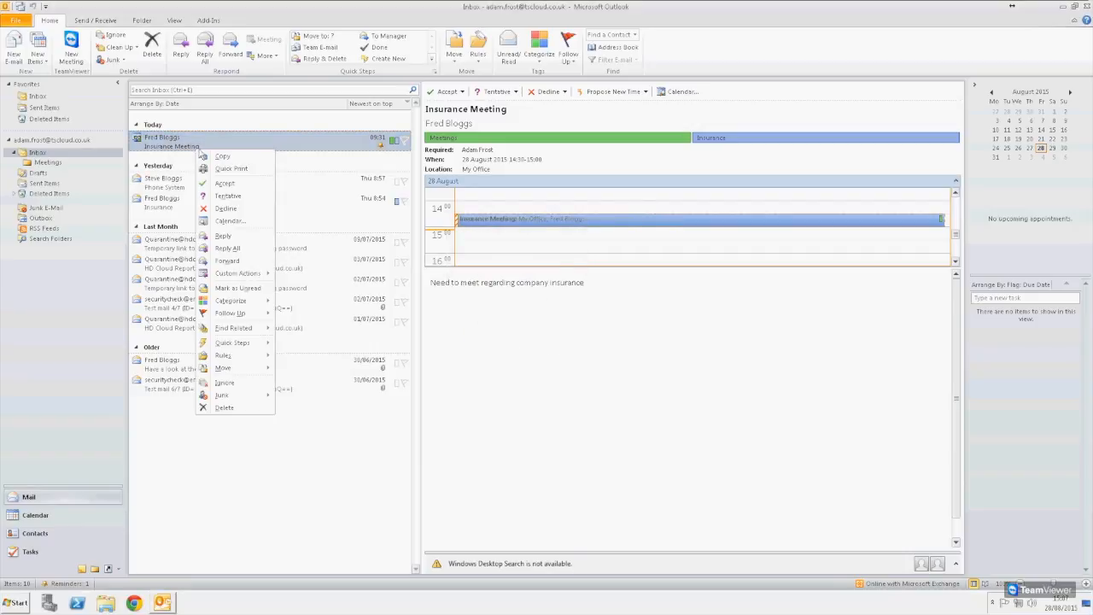
pyautogui.moveTo(237, 370)
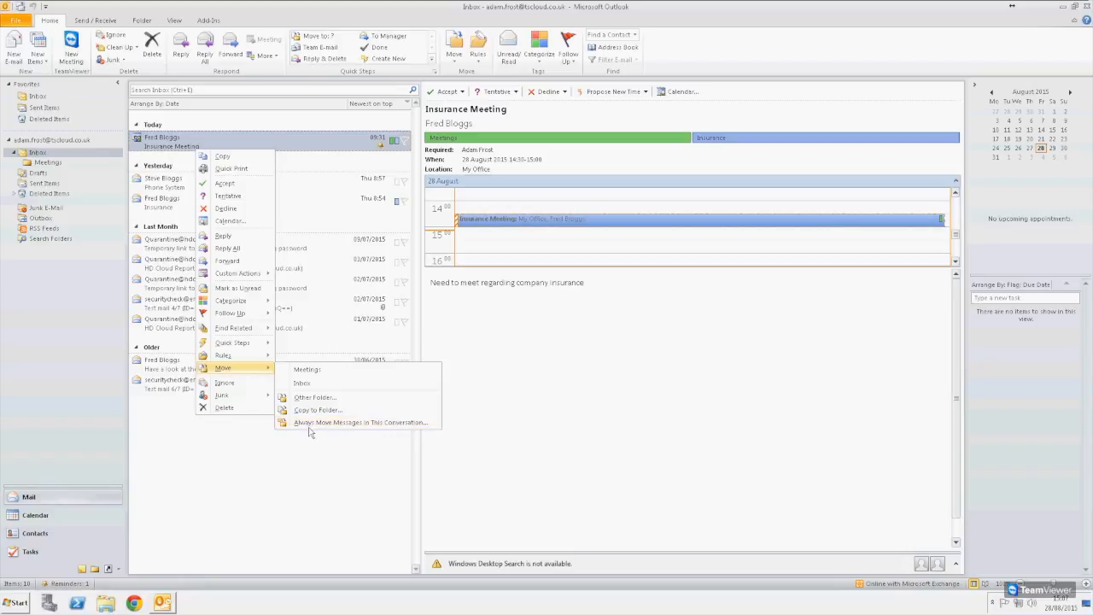
pyautogui.click(353, 425)
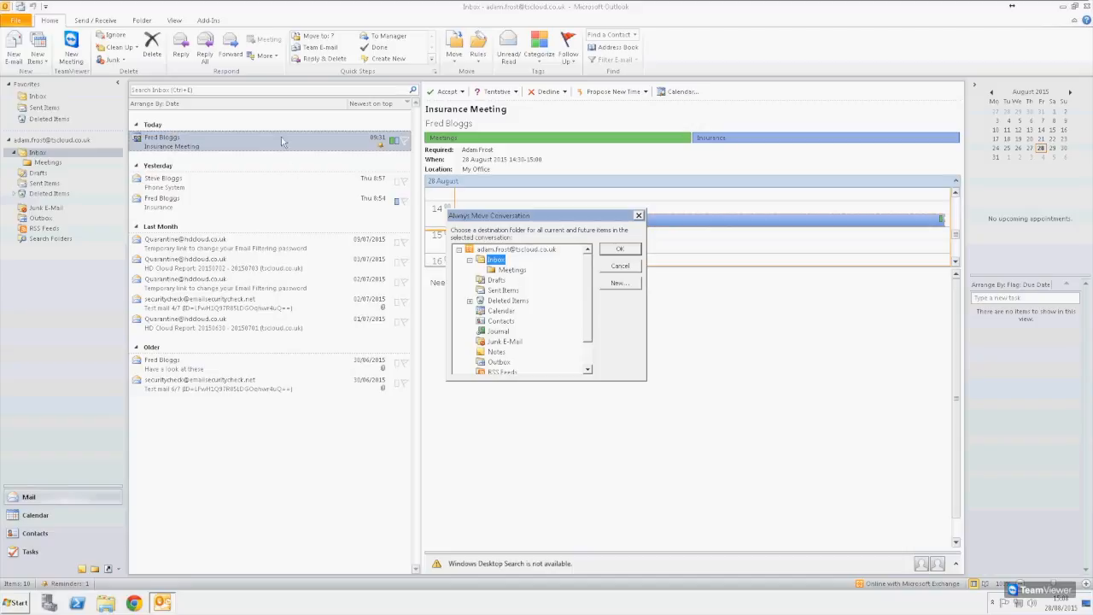
pyautogui.click(515, 270)
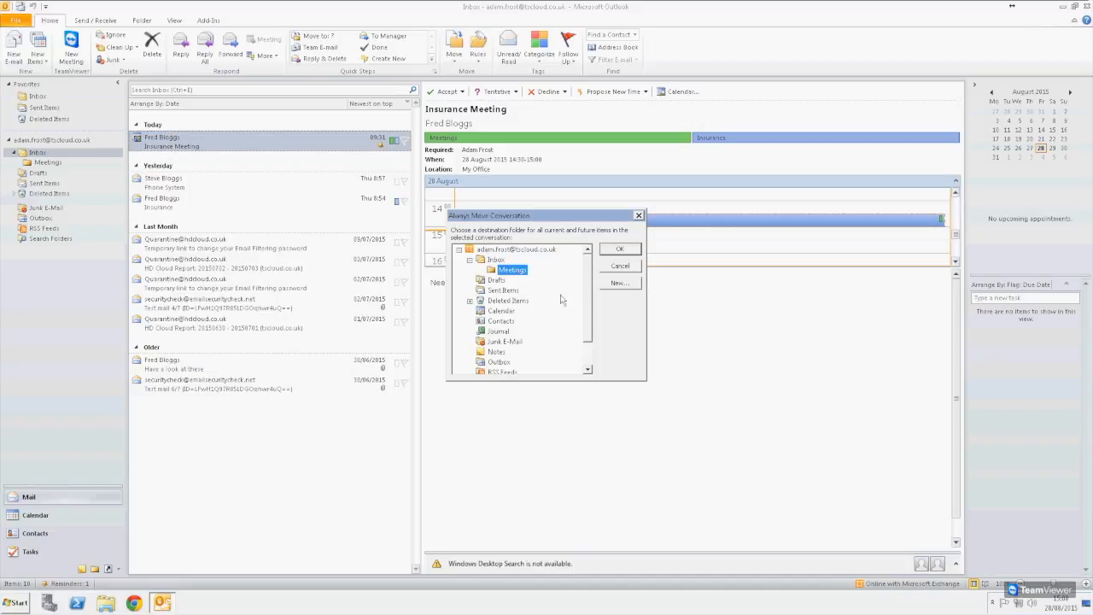
pyautogui.click(618, 251)
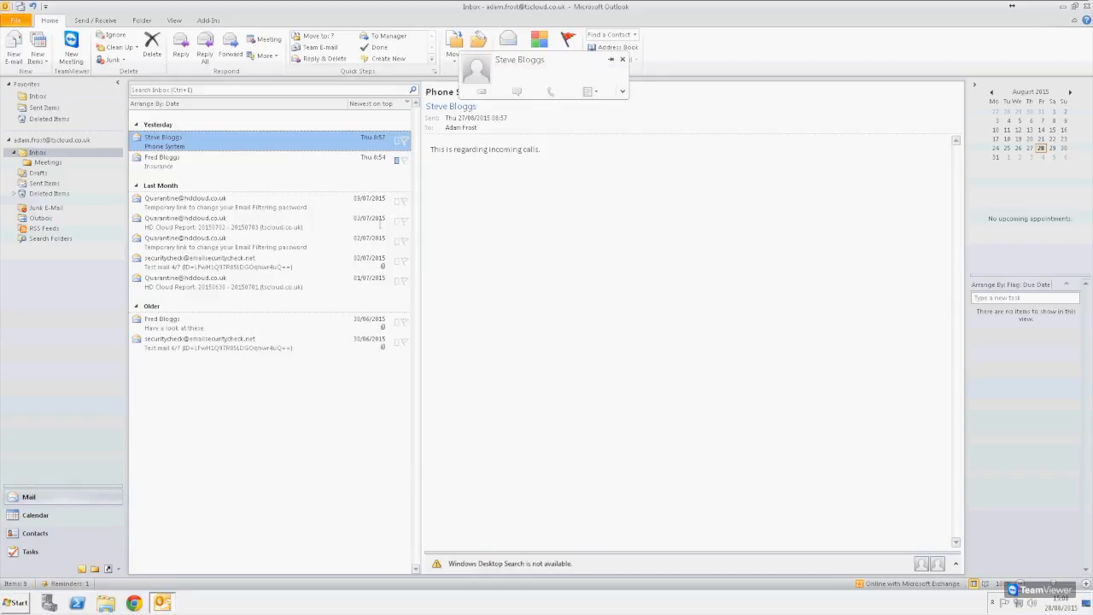
pyautogui.click(48, 163)
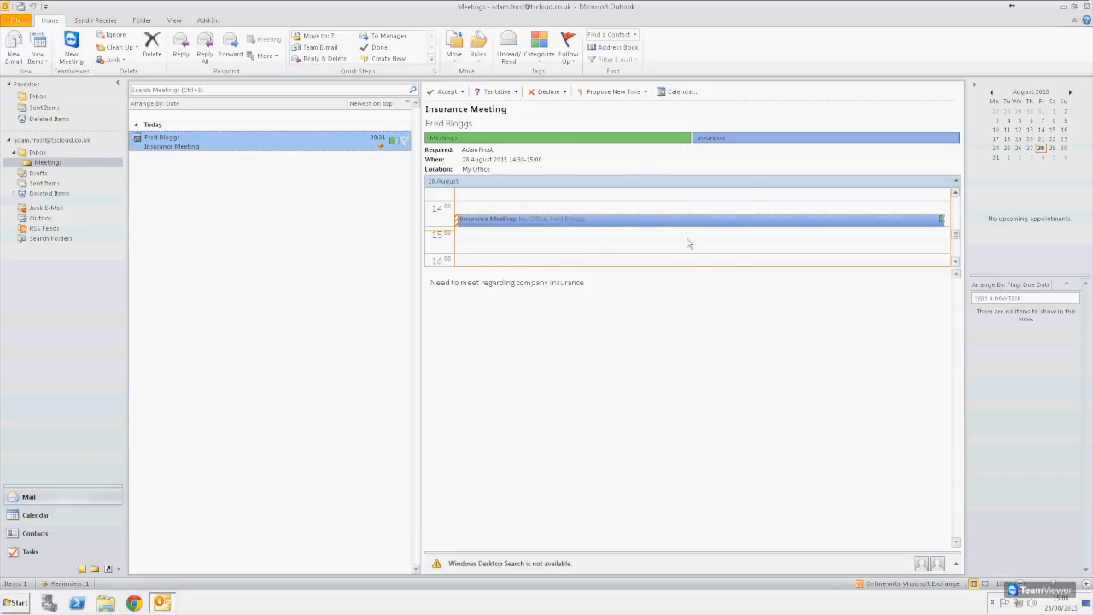
pyautogui.click(51, 153)
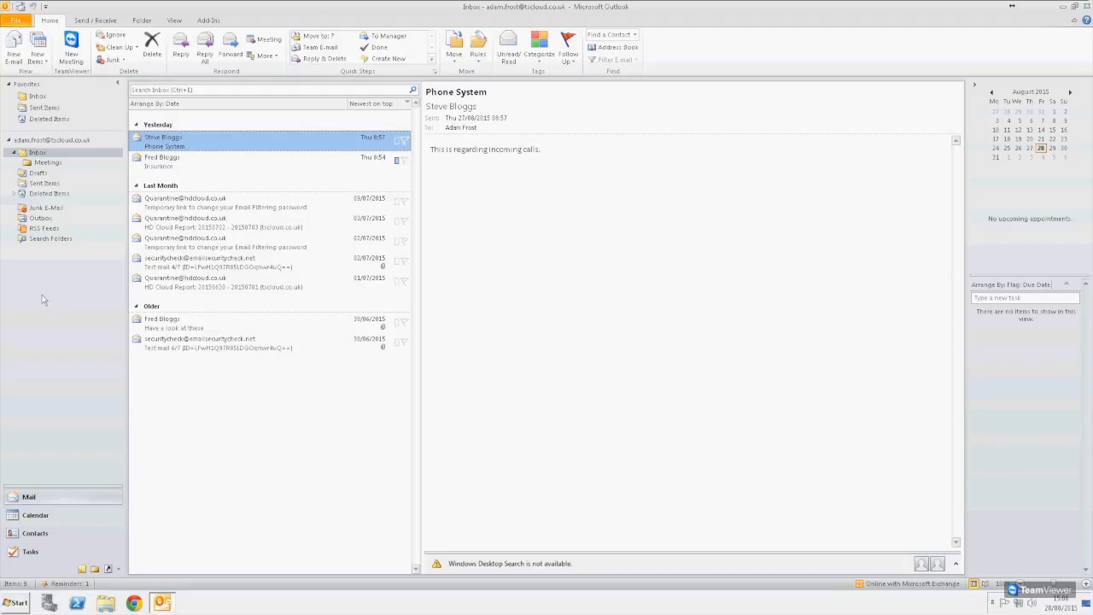
pyautogui.click(43, 265)
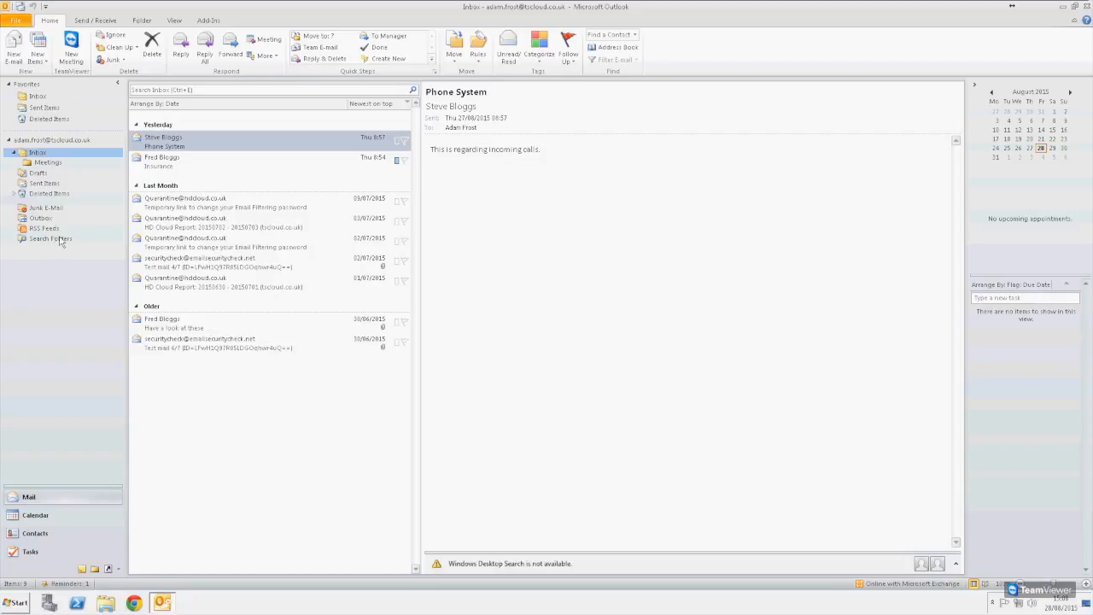
# - Start a new custom search folder and open its criteria settings
pyautogui.rightClick(56, 240)
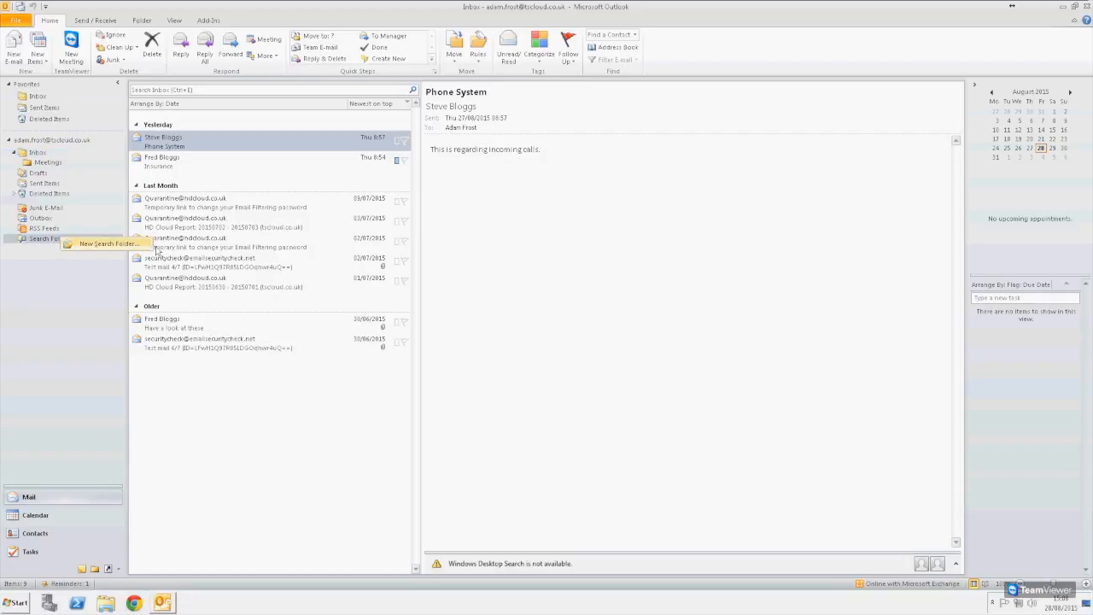
pyautogui.click(99, 245)
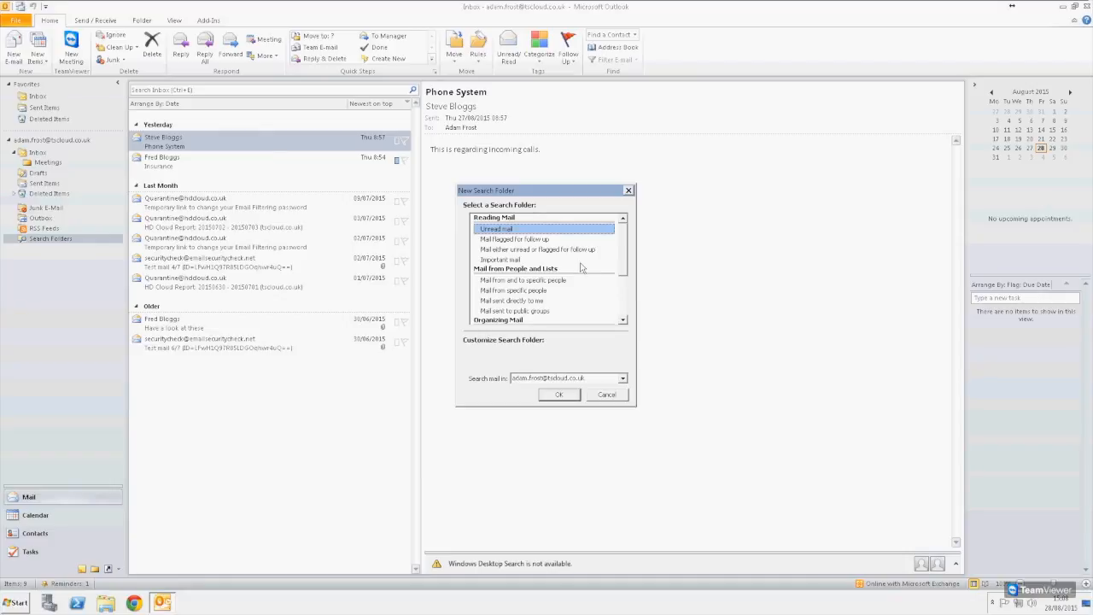
pyautogui.moveTo(512, 193); pyautogui.dragTo(493, 138)
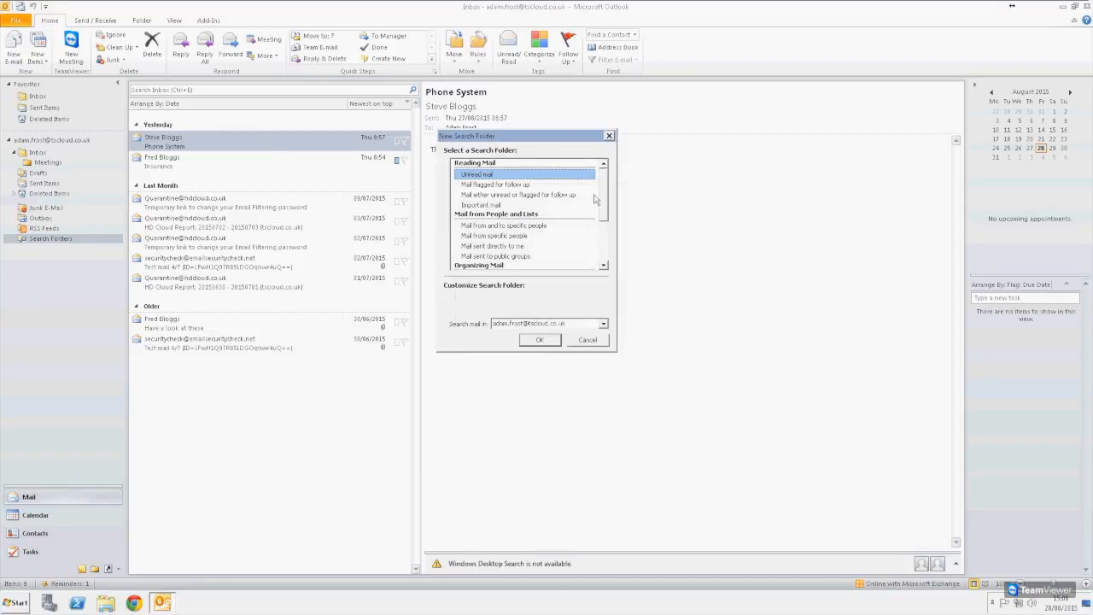
pyautogui.moveTo(603, 197)
pyautogui.mouseDown()
pyautogui.moveTo(604, 240)
pyautogui.moveTo(610, 186)
pyautogui.mouseUp()
pyautogui.scroll(-3, 601, 240)
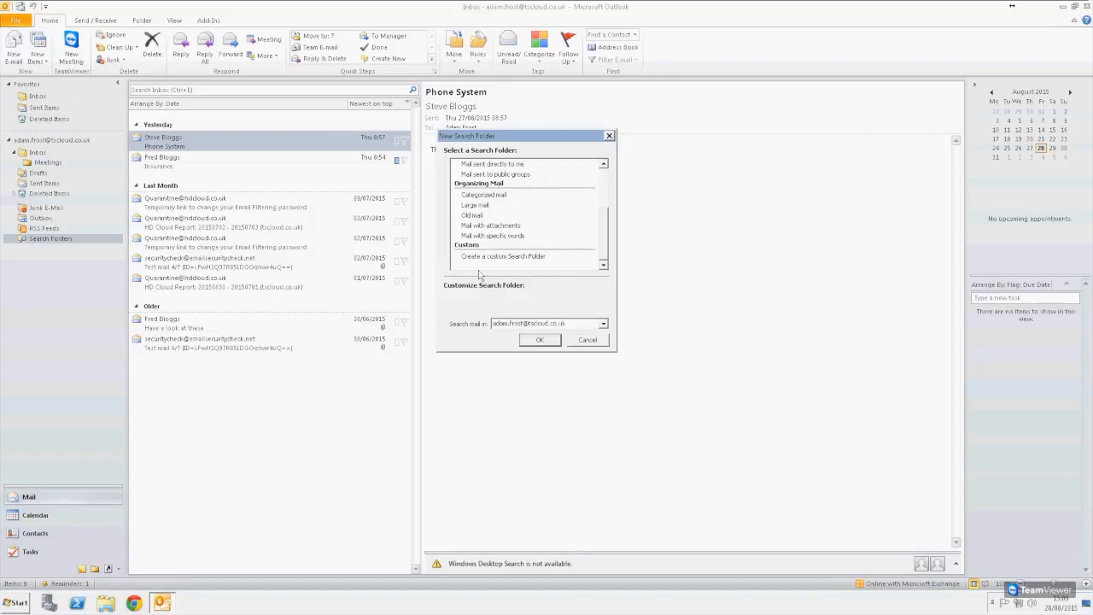
pyautogui.click(508, 255)
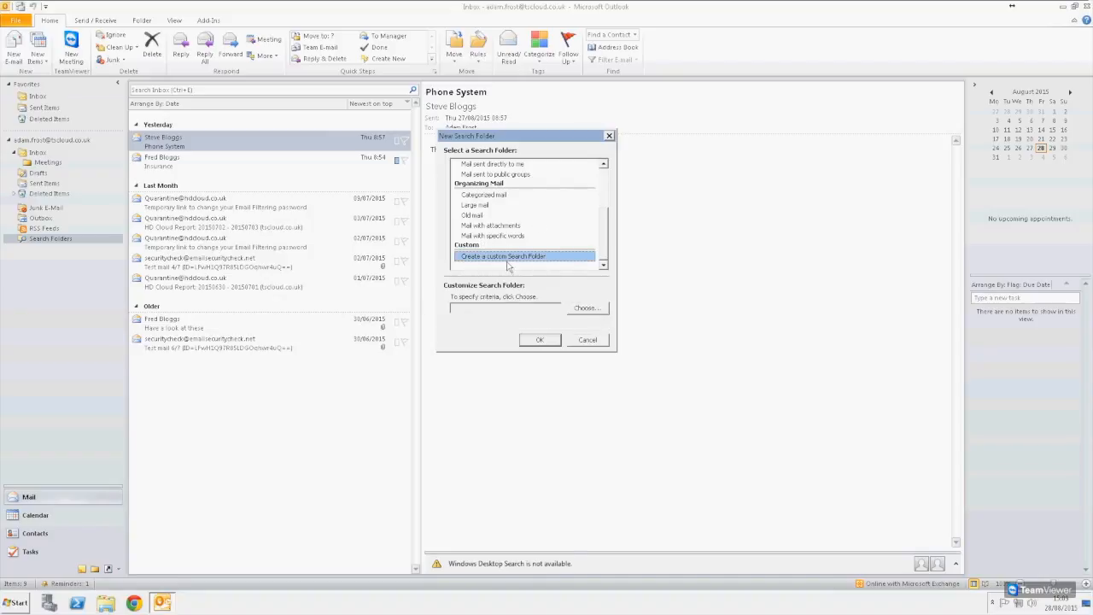
pyautogui.click(588, 307)
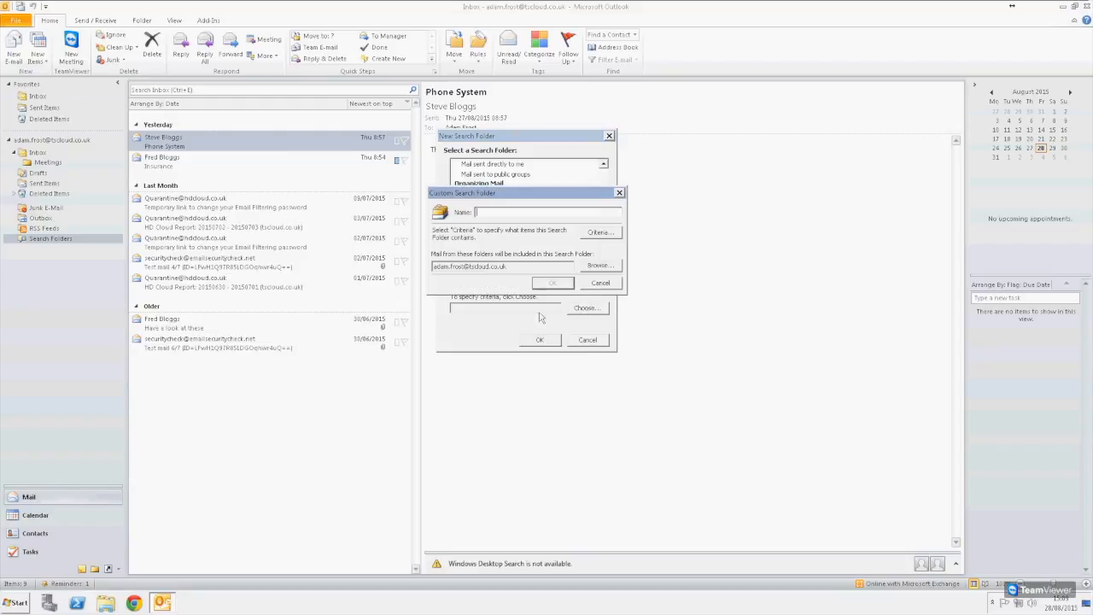
pyautogui.click(598, 234)
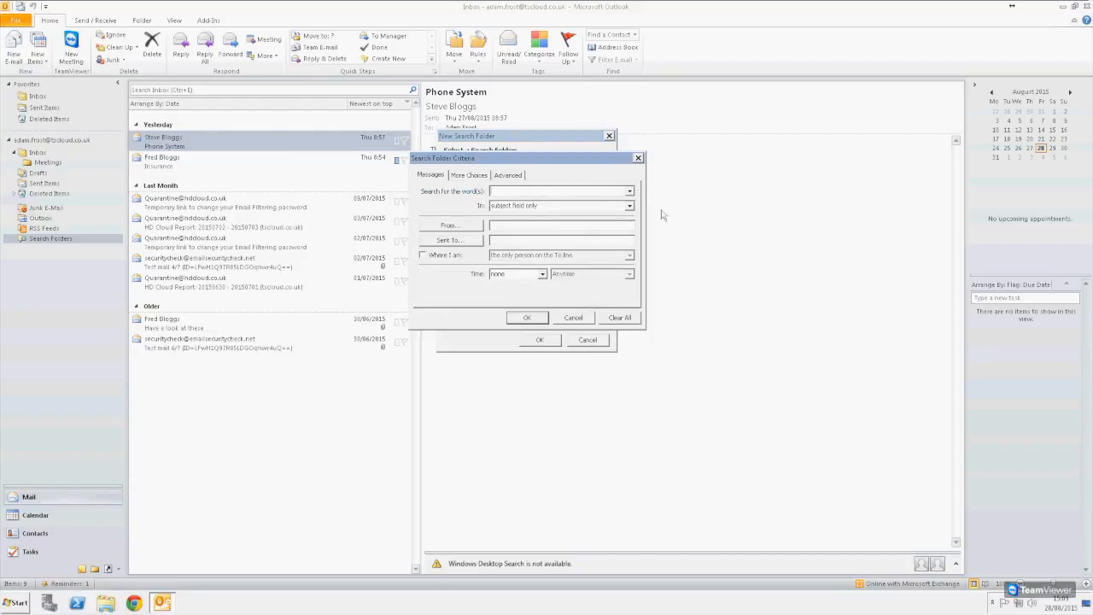
# - Try an advanced Sent-date criterion (last 7 days, then between), then abandon it
pyautogui.click(468, 175)
pyautogui.click(508, 175)
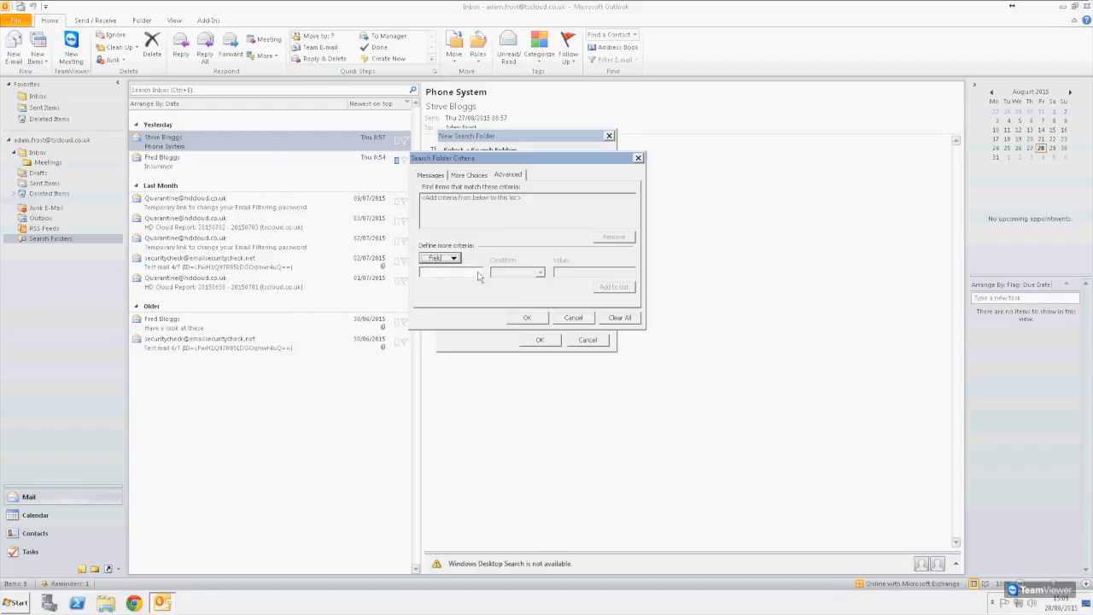
pyautogui.click(456, 259)
pyautogui.moveTo(475, 292)
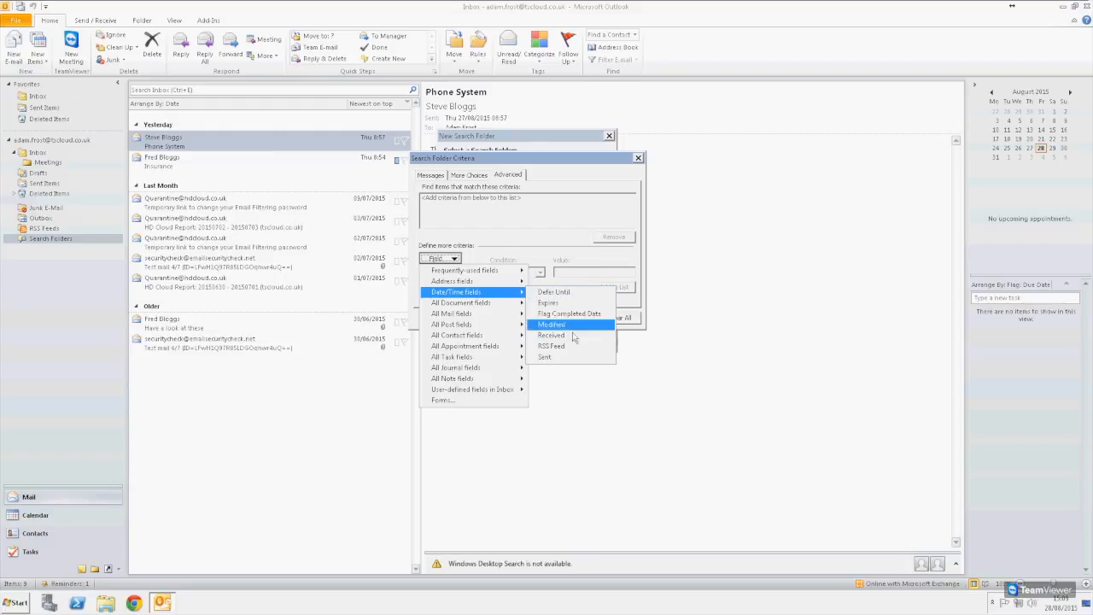
pyautogui.click(572, 359)
pyautogui.click(540, 272)
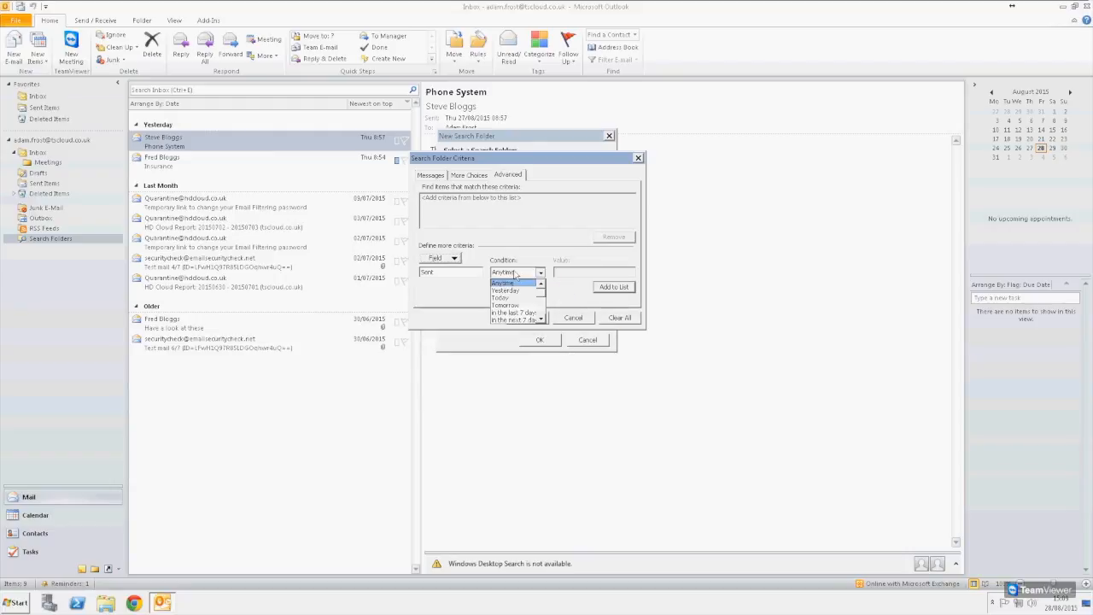
pyautogui.scroll(-2, 523, 294)
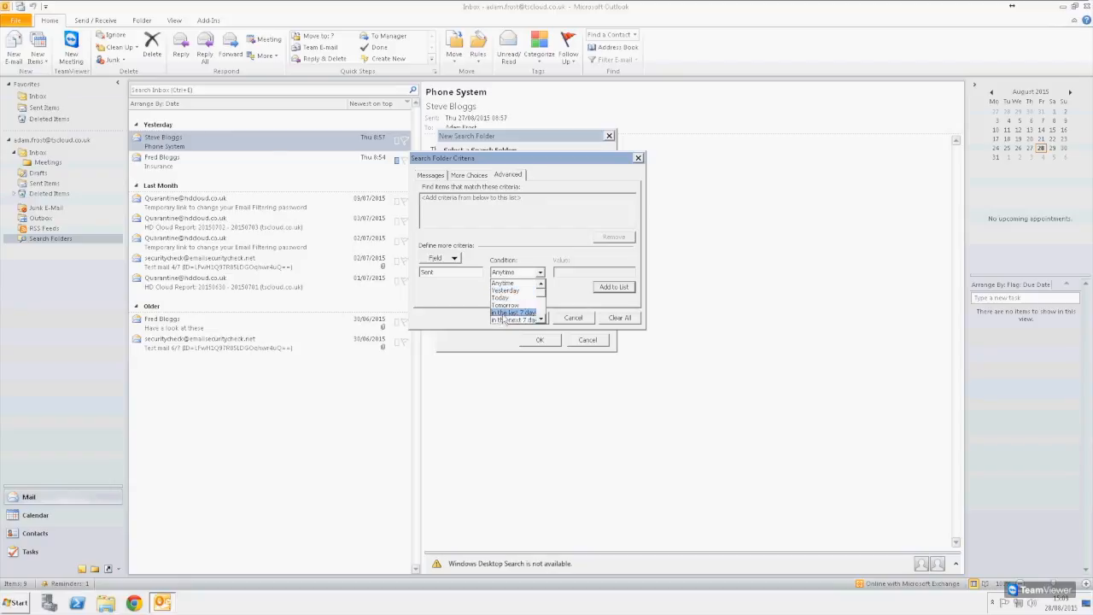
pyautogui.click(511, 313)
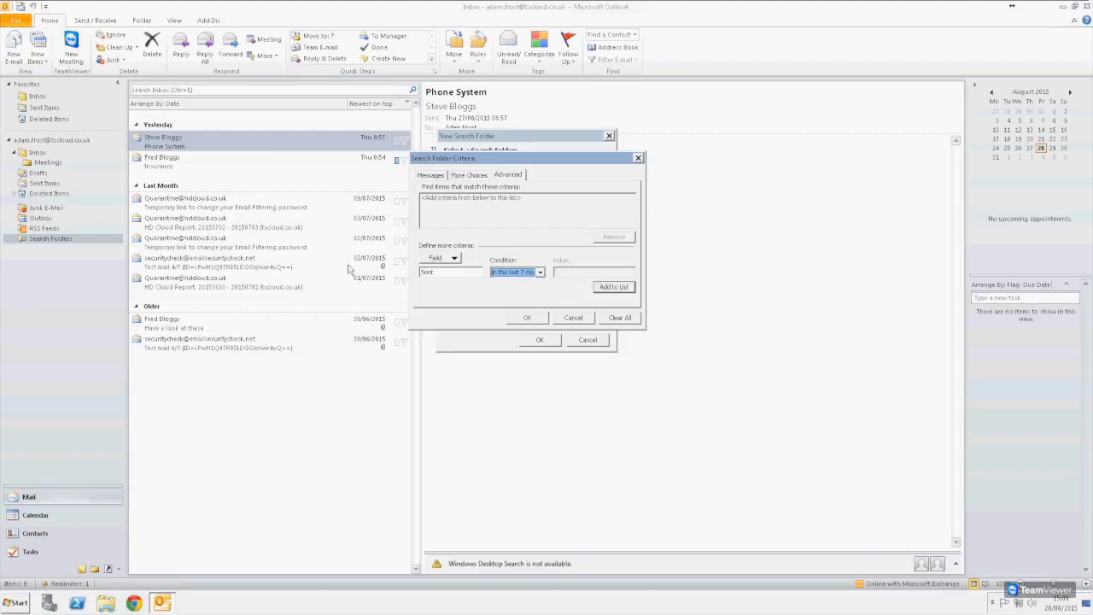
pyautogui.click(533, 274)
pyautogui.scroll(-4, 521, 299)
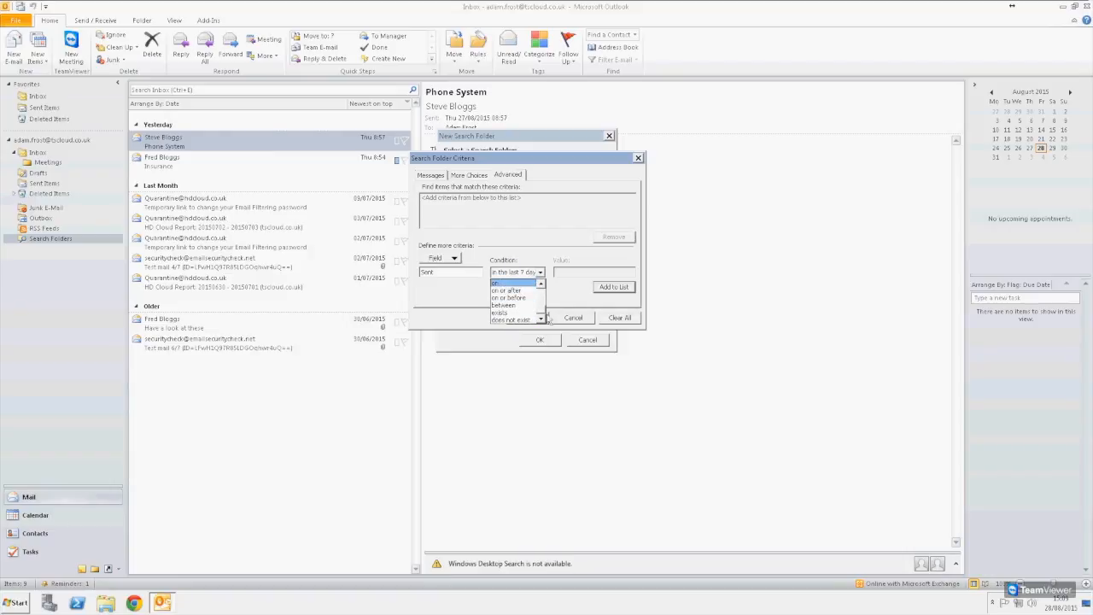
pyautogui.click(504, 305)
pyautogui.click(567, 272)
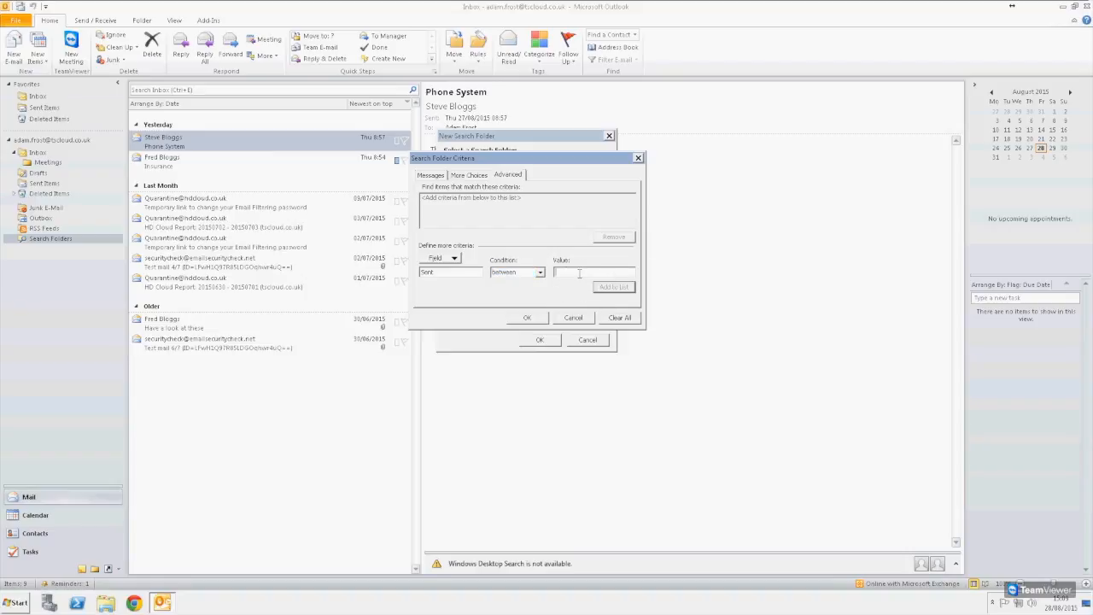
pyautogui.click(570, 318)
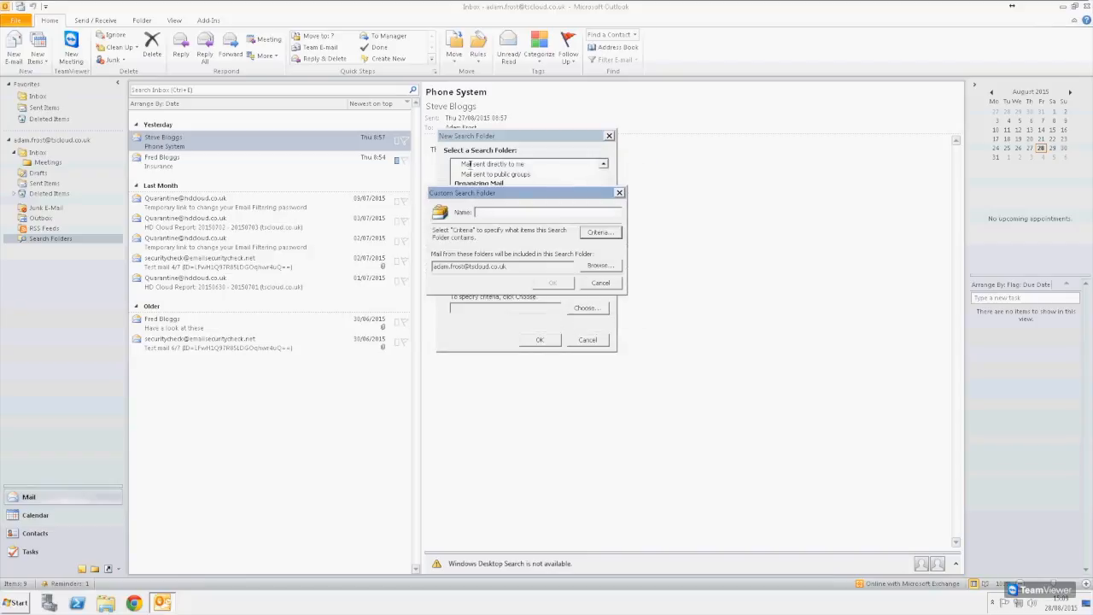
# - Create a Categorized mail search folder covering the Insurance and Meetings categories
pyautogui.click(601, 283)
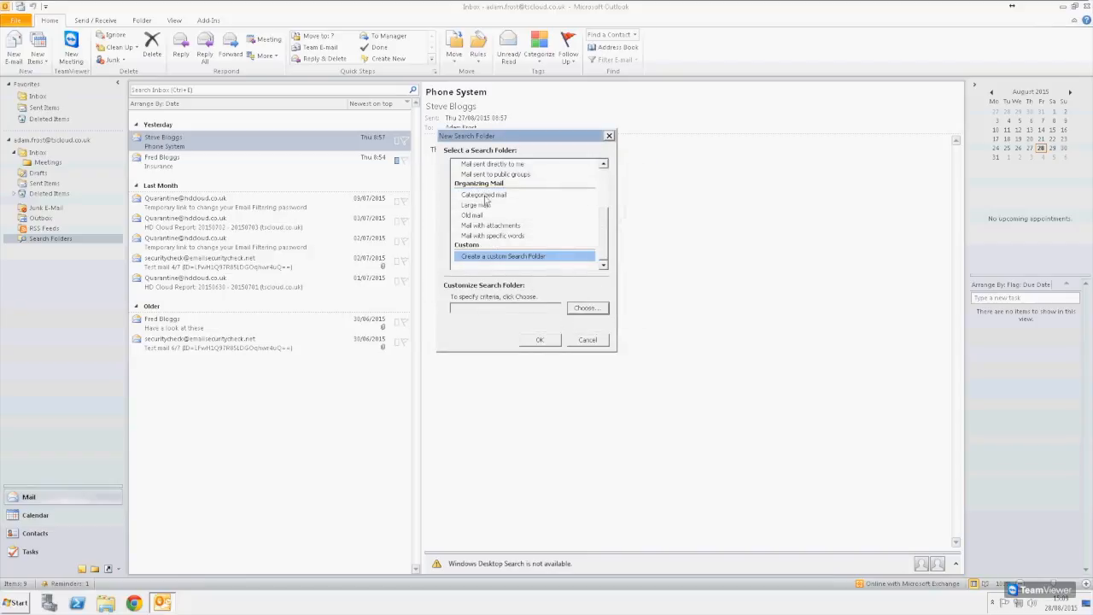
pyautogui.click(573, 197)
pyautogui.click(581, 308)
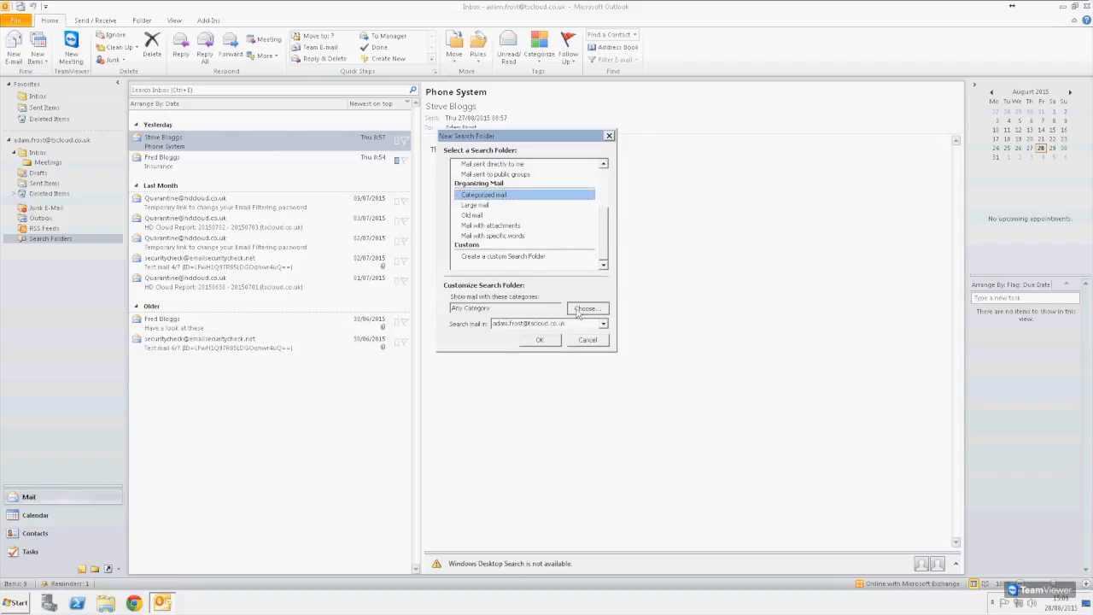
pyautogui.moveTo(519, 147); pyautogui.dragTo(501, 366)
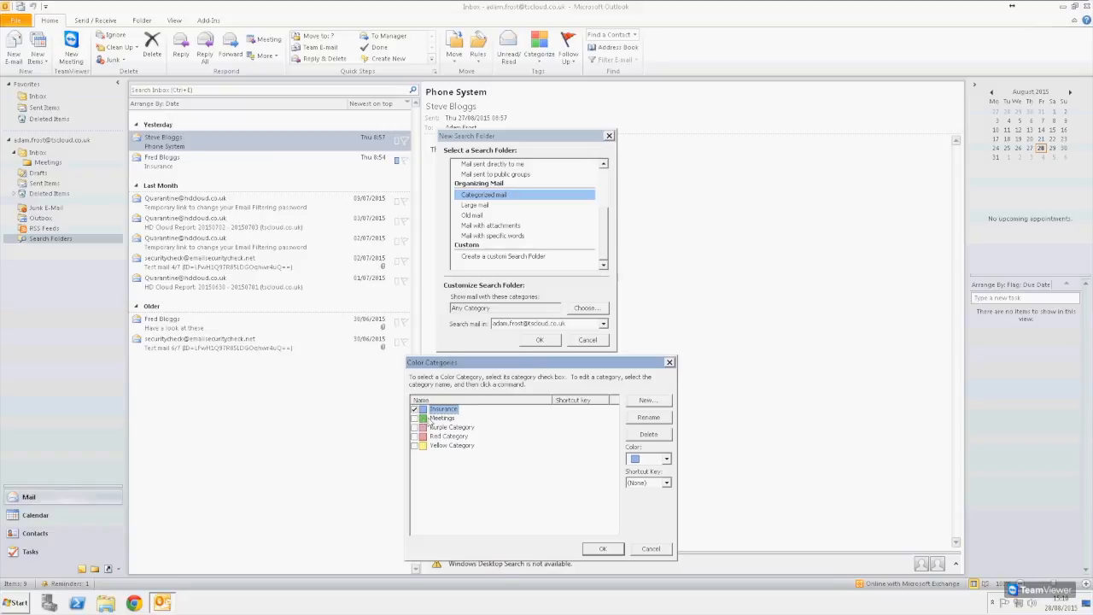
pyautogui.click(414, 419)
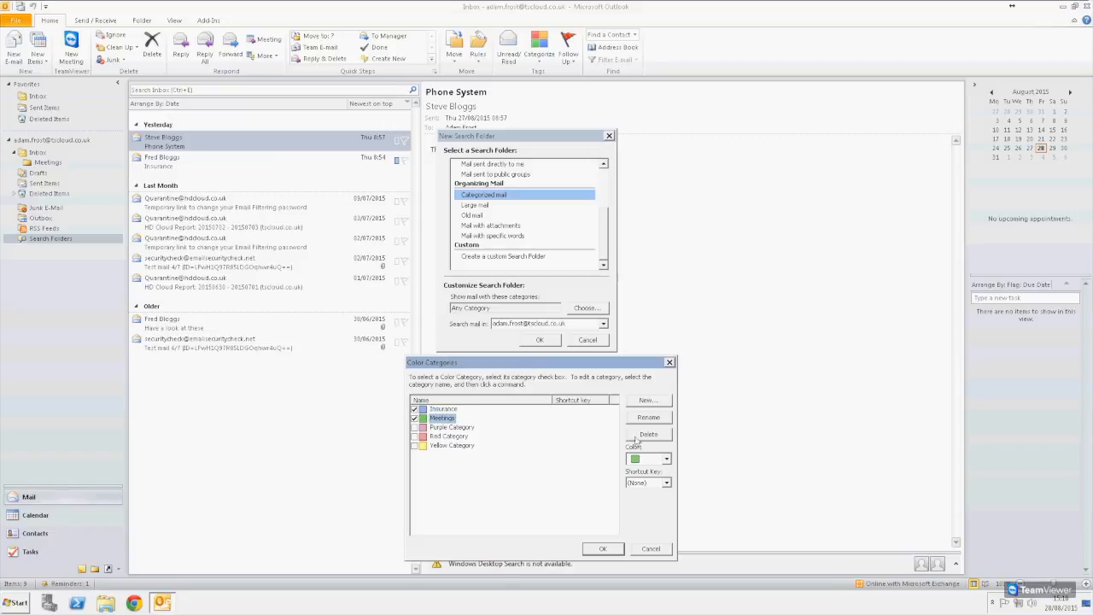
pyautogui.click(603, 551)
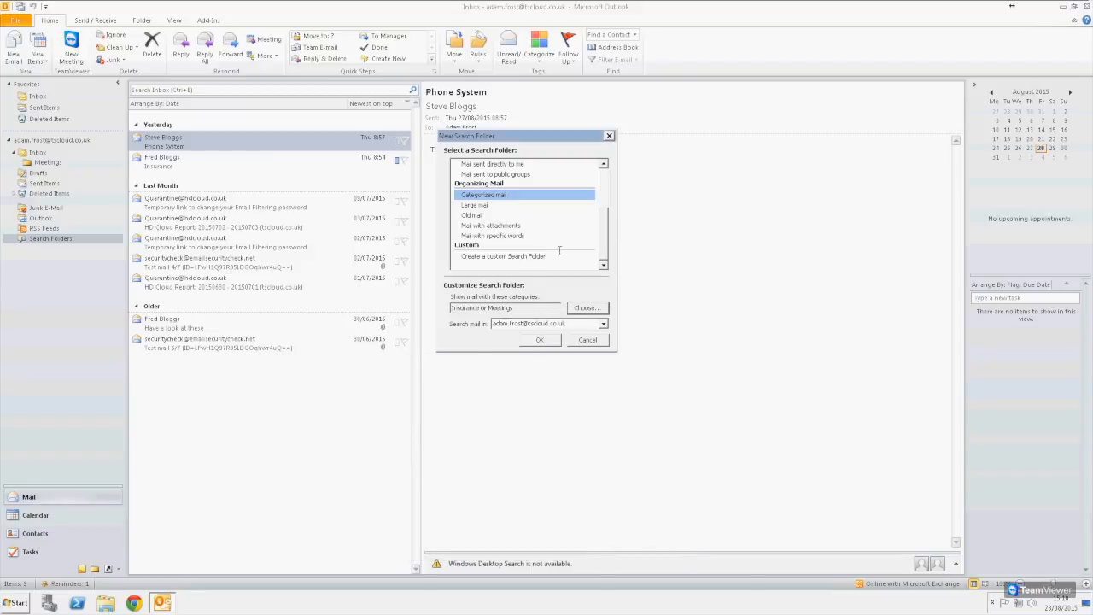
pyautogui.click(541, 341)
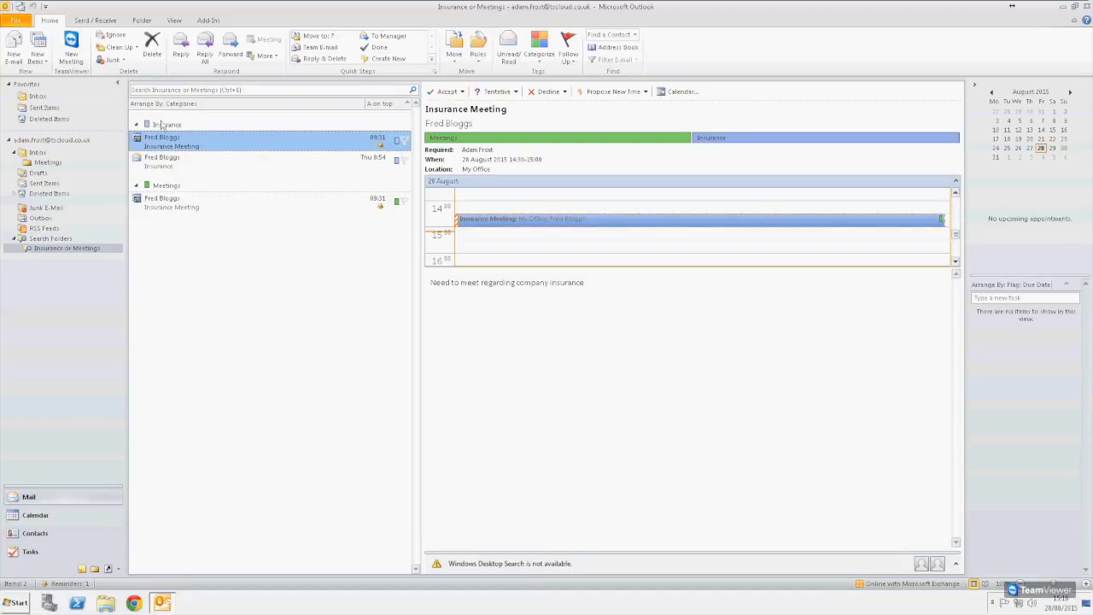
# - Browse the Insurance Meeting items in the search folder, leaving the arrangement unchanged
pyautogui.click(164, 208)
pyautogui.click(168, 146)
pyautogui.click(182, 213)
pyautogui.click(172, 148)
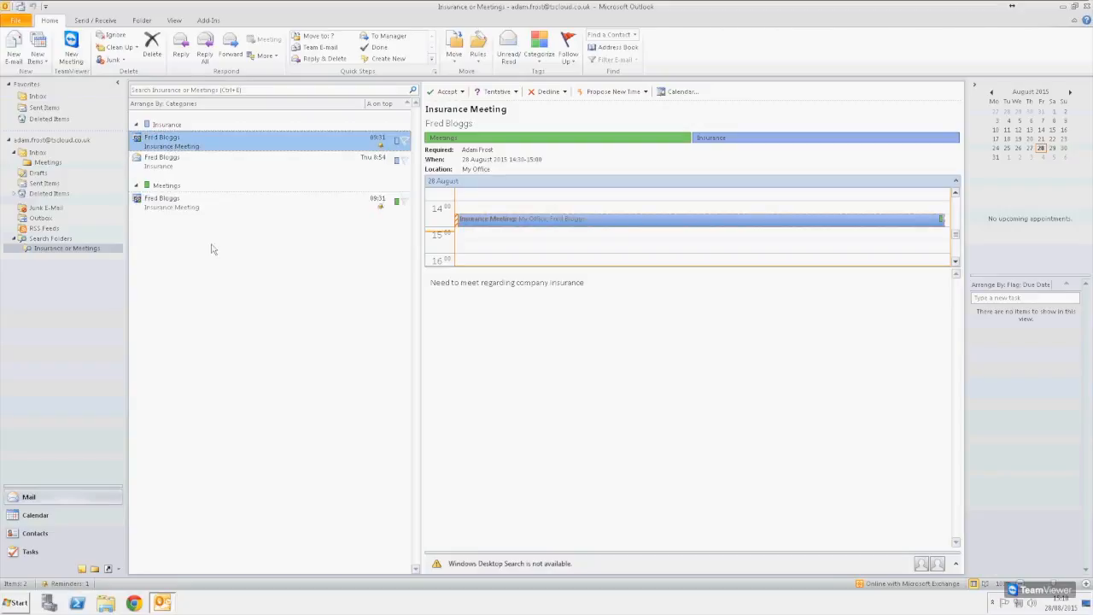
pyautogui.click(171, 104)
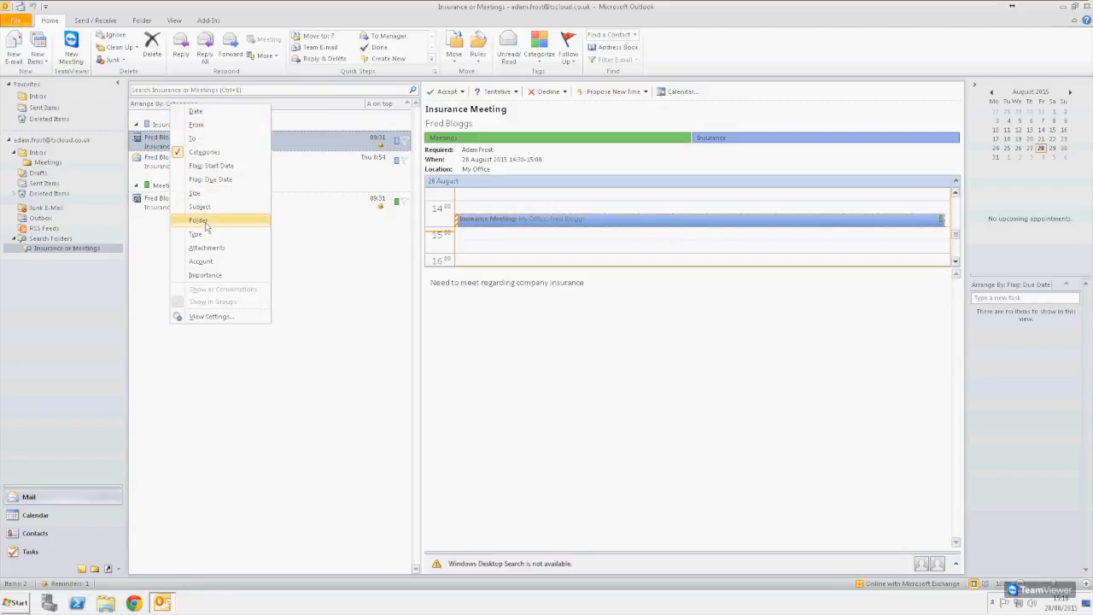
pyautogui.click(343, 312)
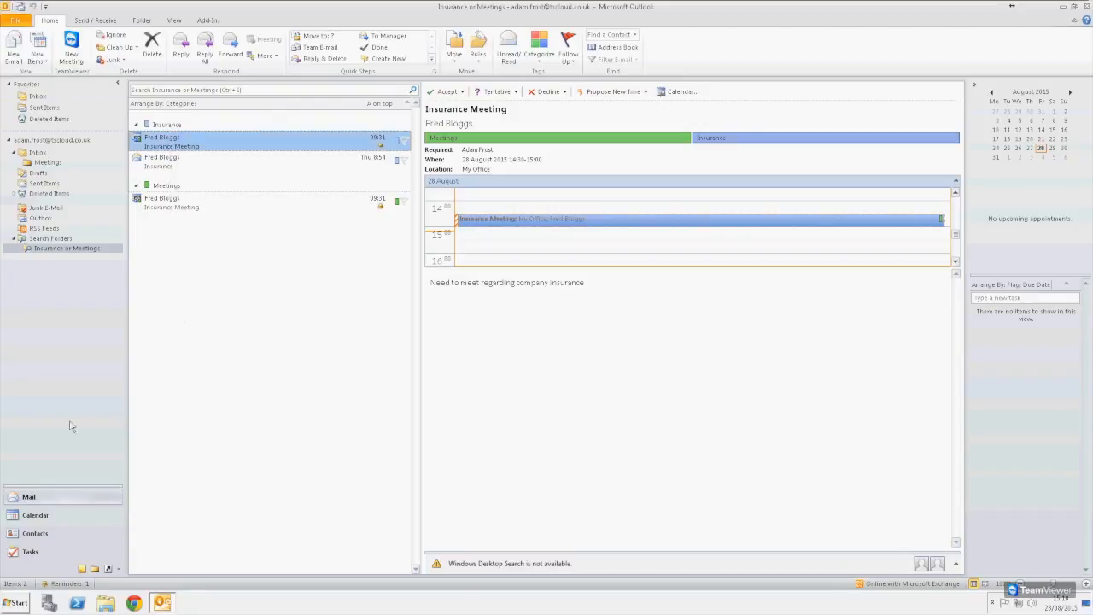
# - Rename the Insurance or Meetings search folder to Meeting and review its messages
pyautogui.rightClick(51, 251)
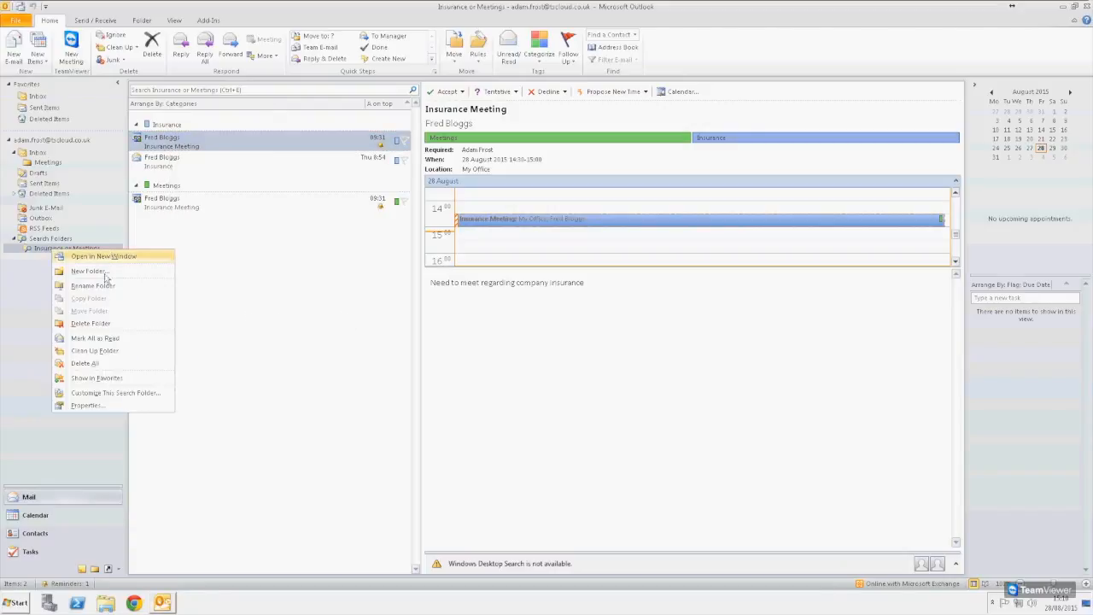
pyautogui.click(106, 397)
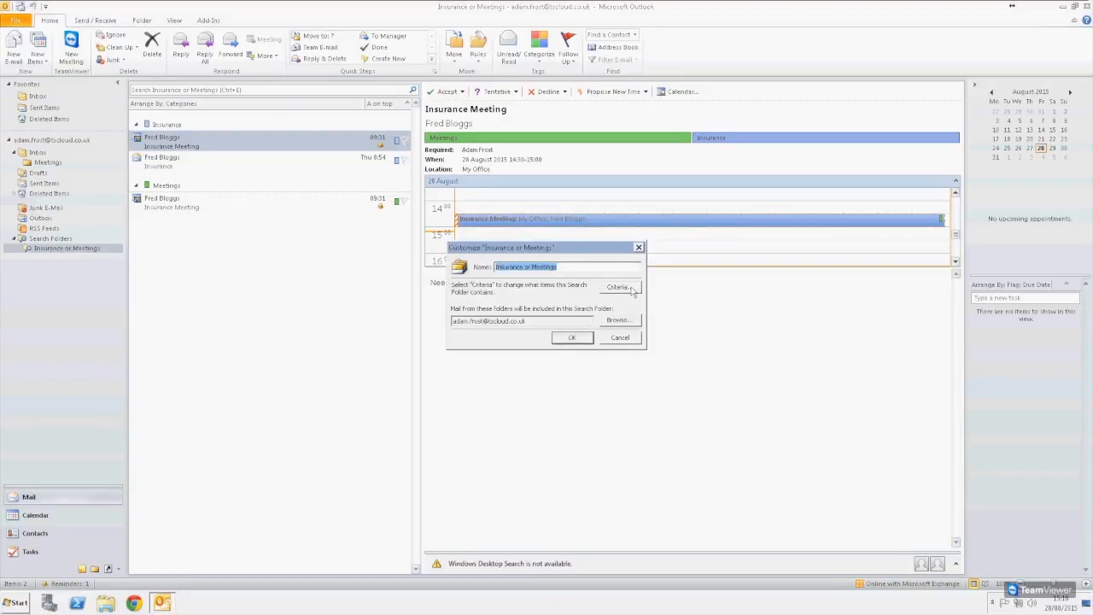
pyautogui.click(632, 289)
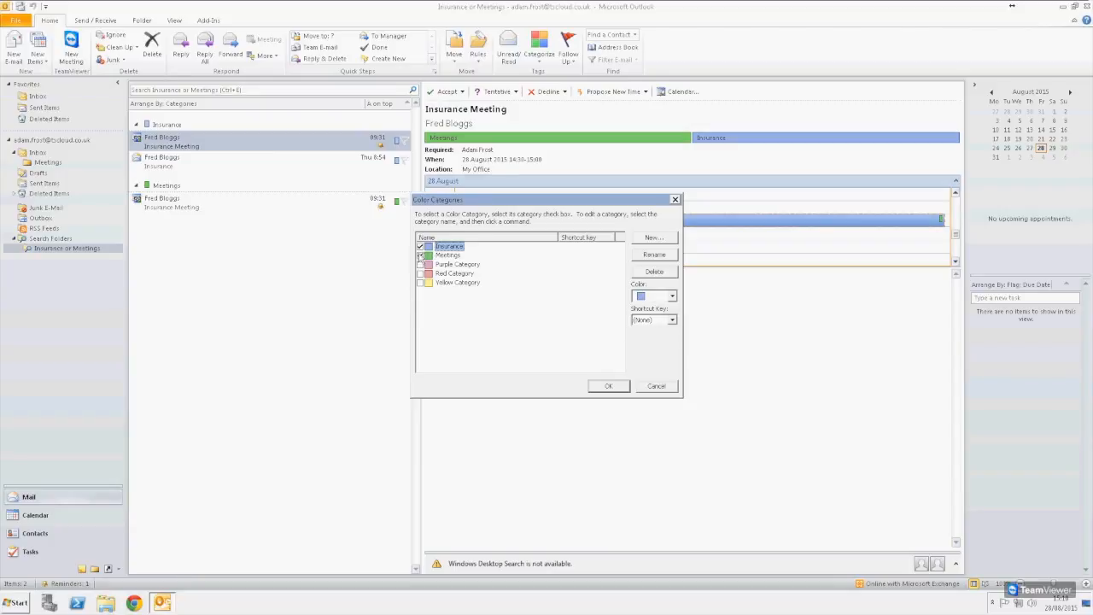
pyautogui.click(603, 391)
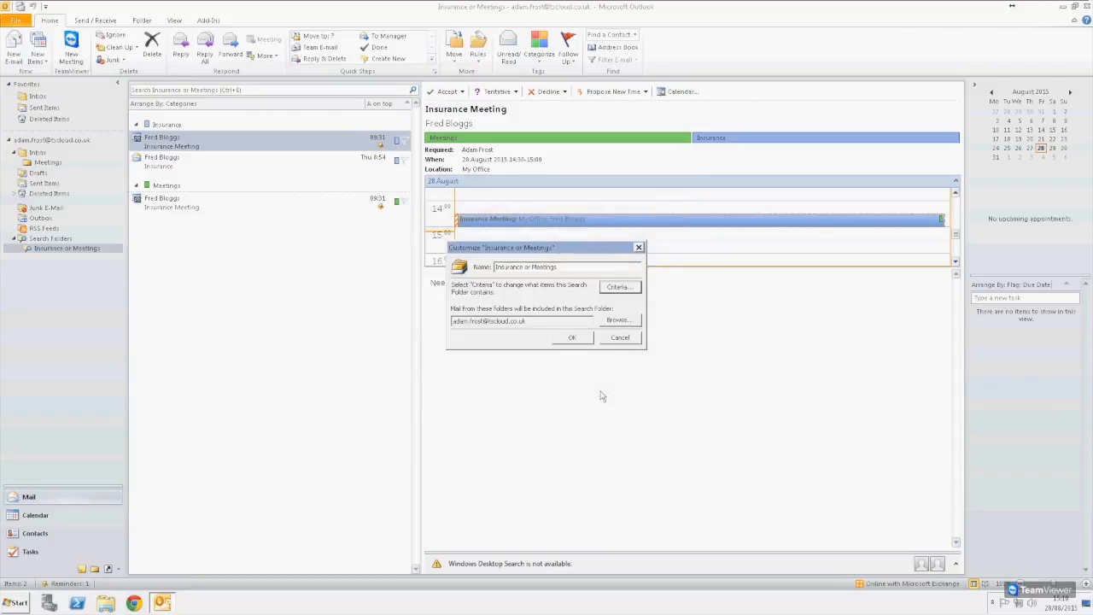
pyautogui.doubleClick(533, 266)
pyautogui.press('BackSpace')
pyautogui.press('BackSpace')
pyautogui.press('BackSpace')
pyautogui.press('BackSpace')
pyautogui.press('BackSpace')
pyautogui.press('BackSpace')
pyautogui.press('BackSpace')
pyautogui.press('BackSpace')
pyautogui.press('BackSpace')
pyautogui.press('BackSpace')
pyautogui.press('BackSpace')
pyautogui.press('BackSpace')
pyautogui.press('BackSpace')
pyautogui.press('BackSpace')
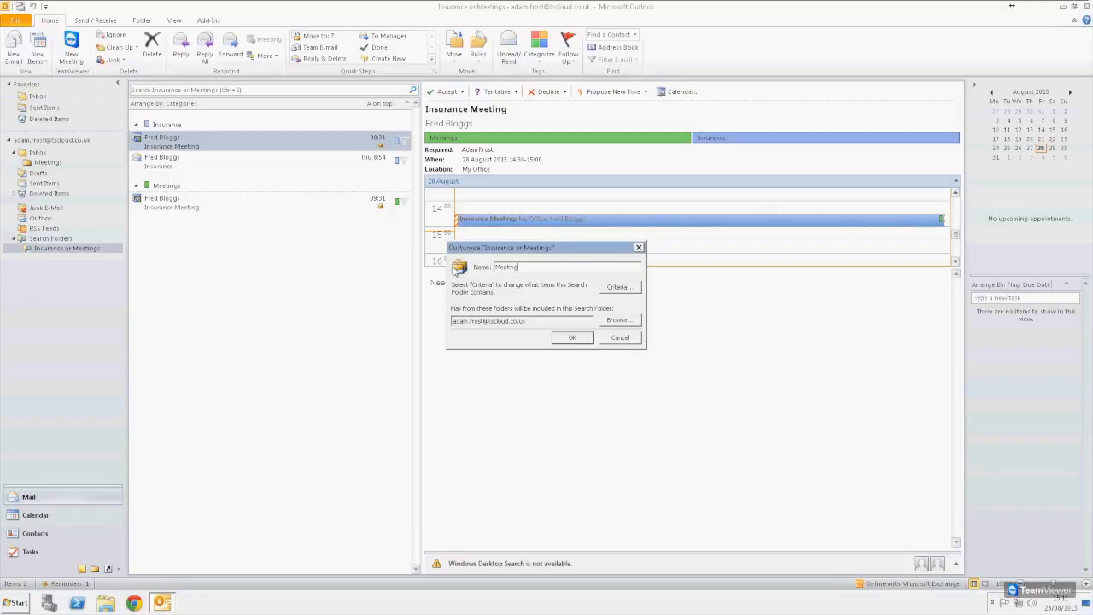
pyautogui.click(572, 338)
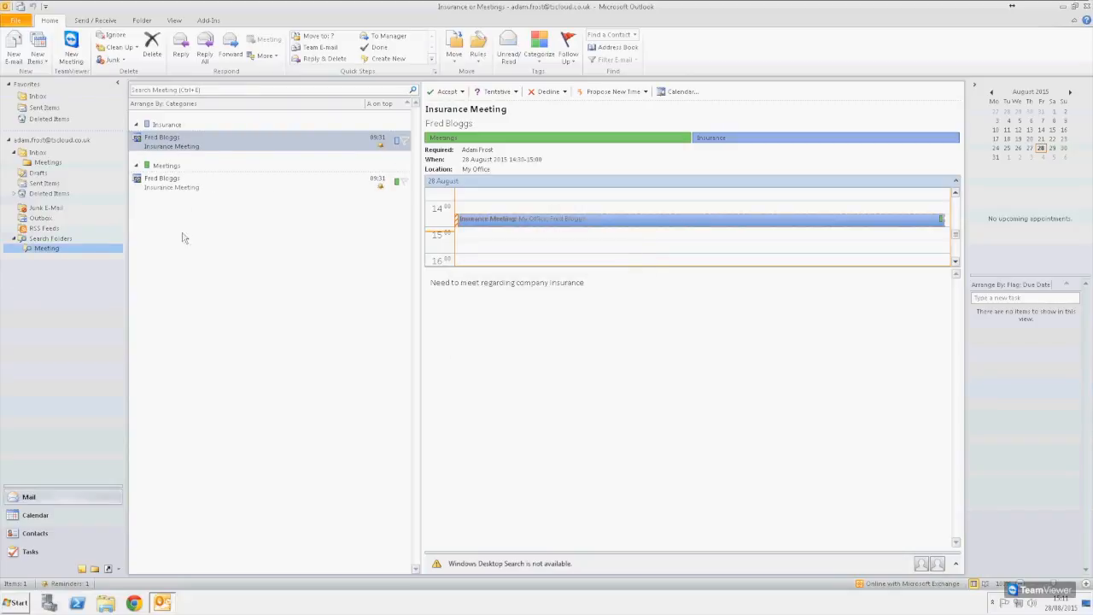
pyautogui.click(188, 187)
pyautogui.click(154, 138)
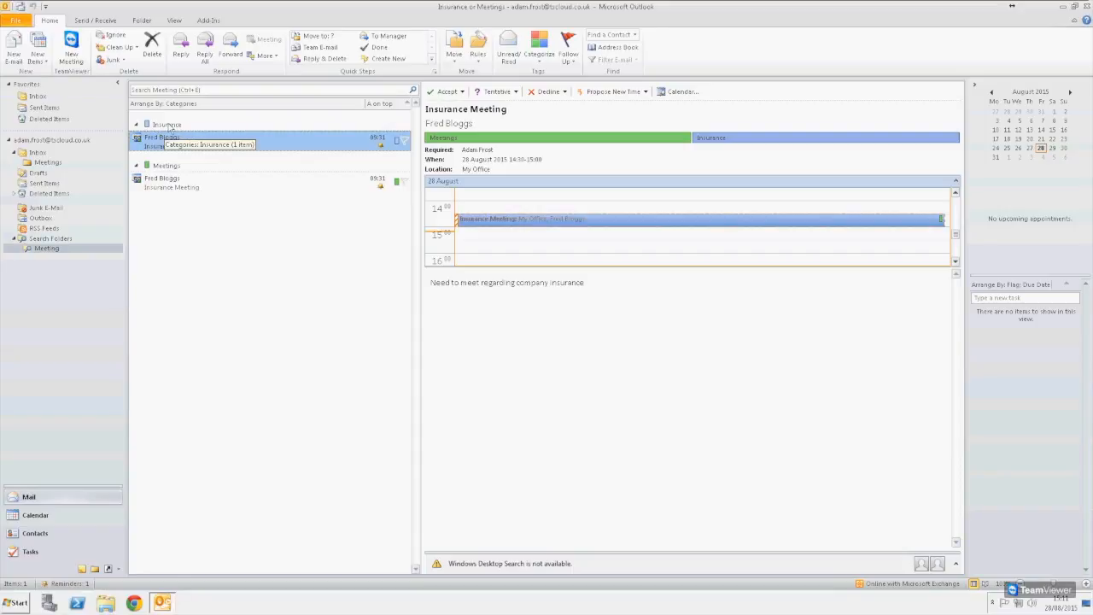
# - Arrange the Meeting folder by date, then open the Fred Bloggs Insurance email in the Inbox
pyautogui.click(177, 105)
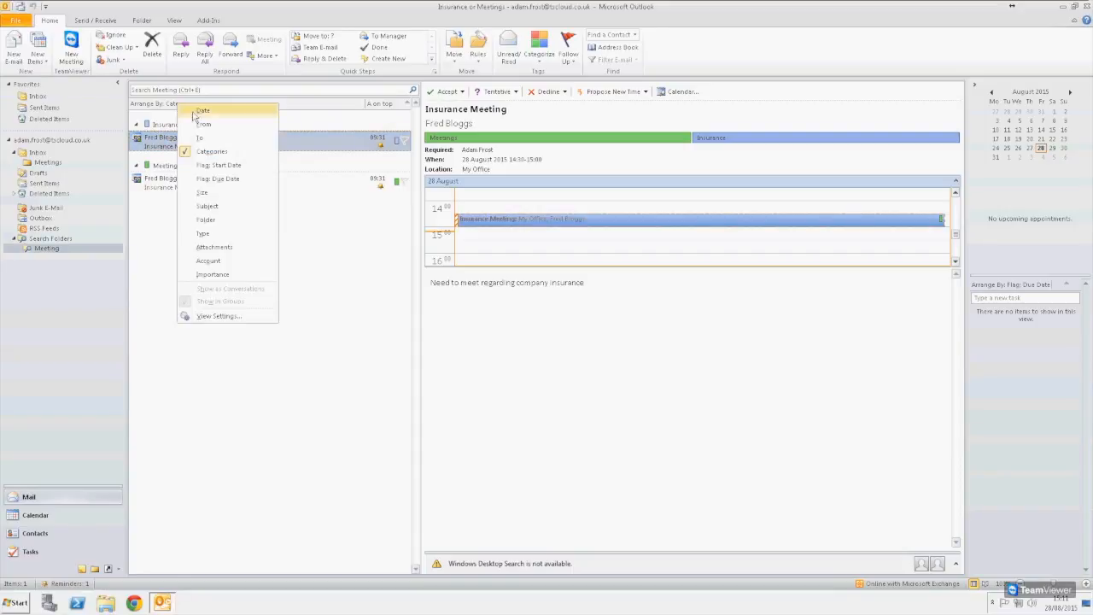
pyautogui.click(203, 110)
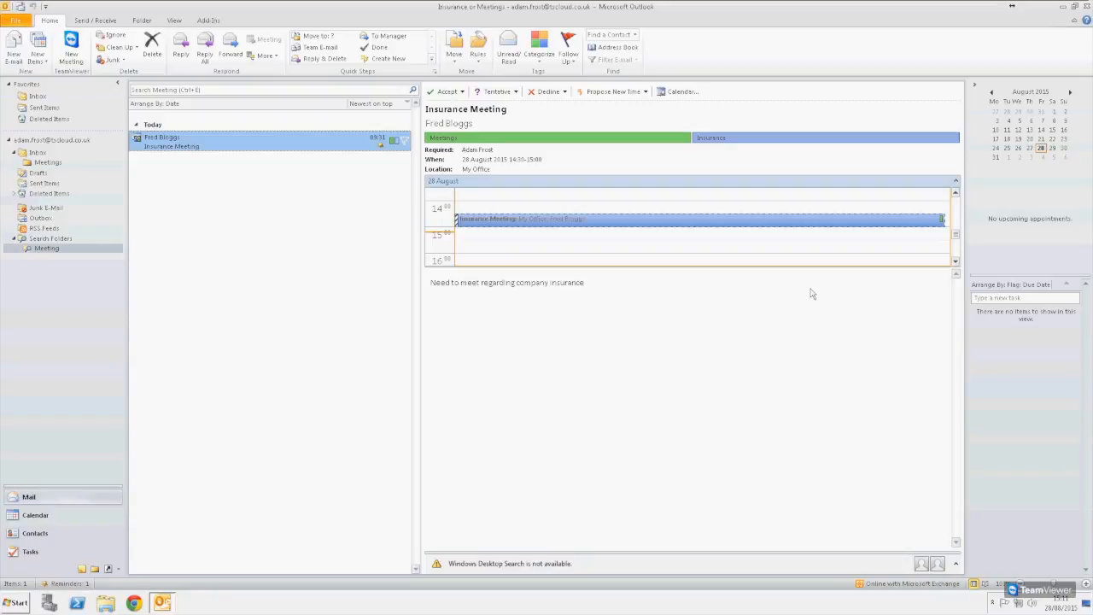
pyautogui.click(37, 153)
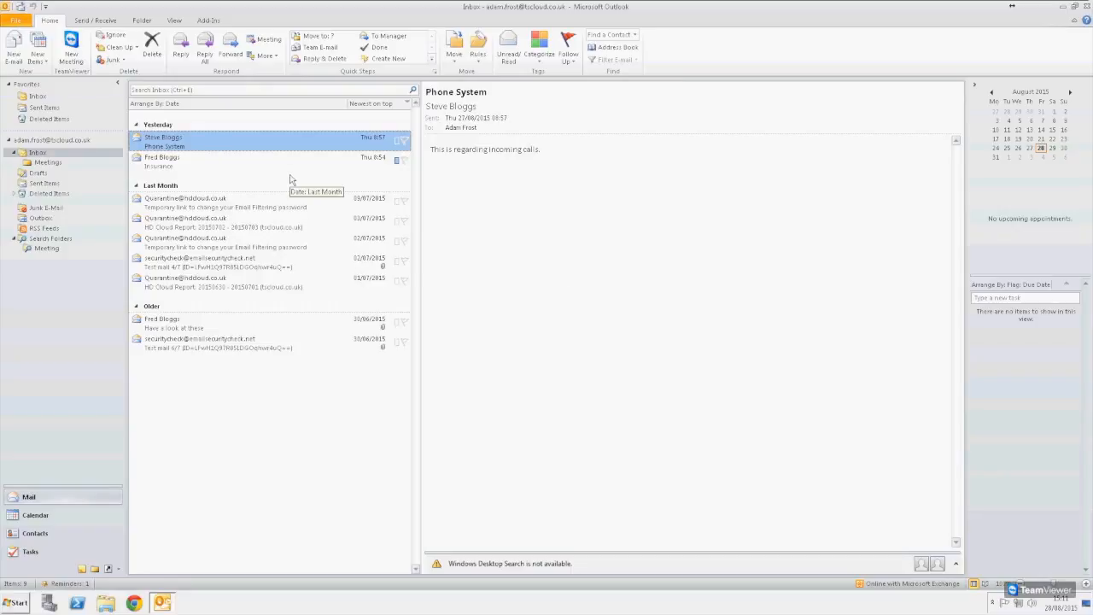
pyautogui.click(222, 181)
# - Create a Freds Emails subfolder under the Inbox, then go back to the Inbox
pyautogui.click(193, 158)
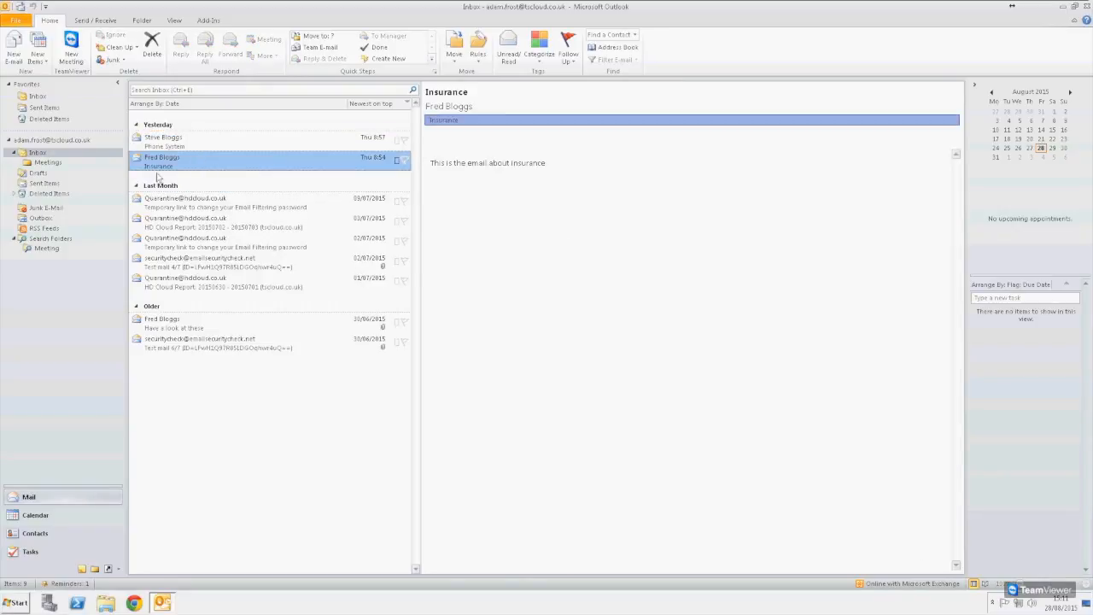
pyautogui.rightClick(39, 154)
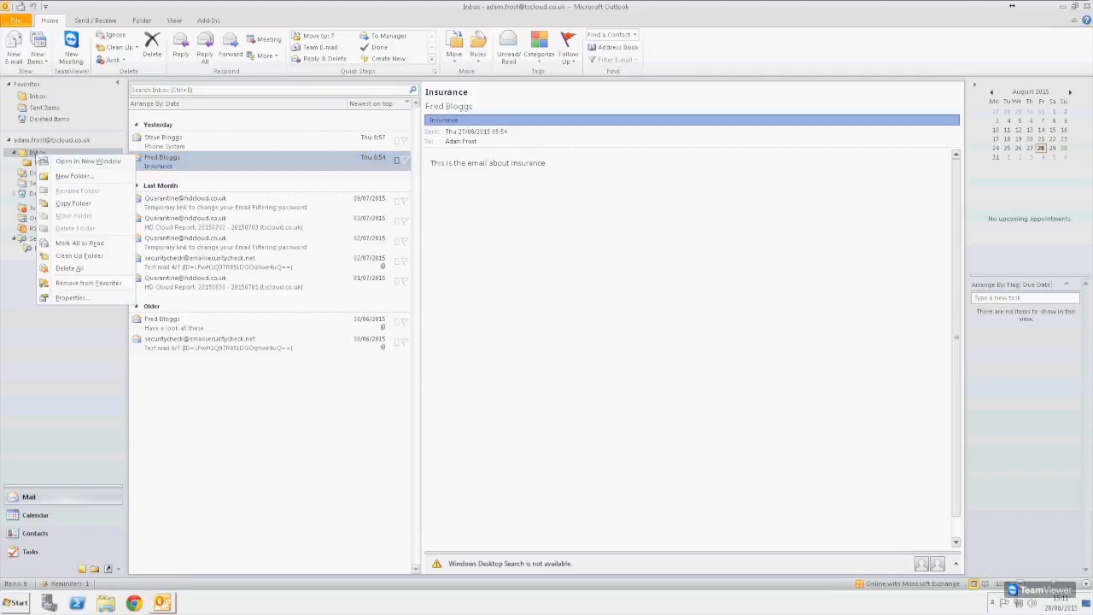
pyautogui.click(79, 177)
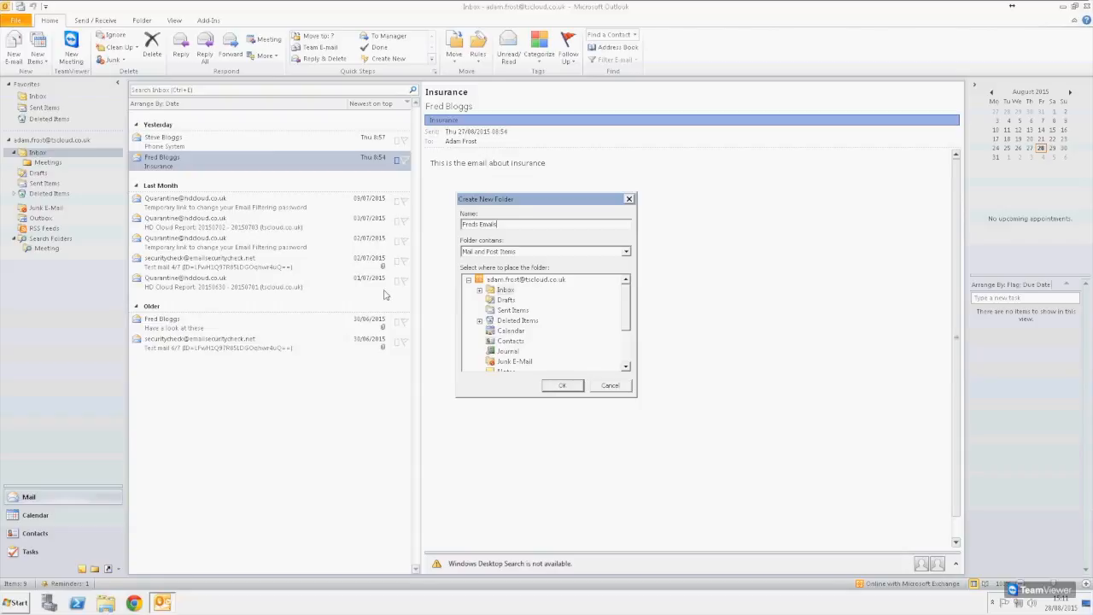
pyautogui.press('Return')
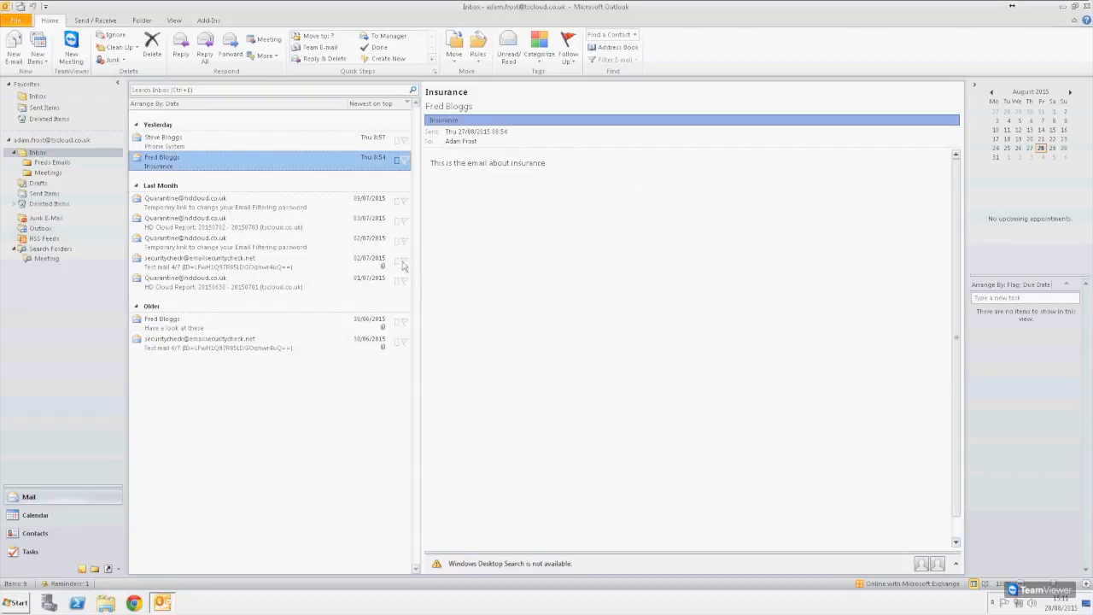
pyautogui.click(59, 161)
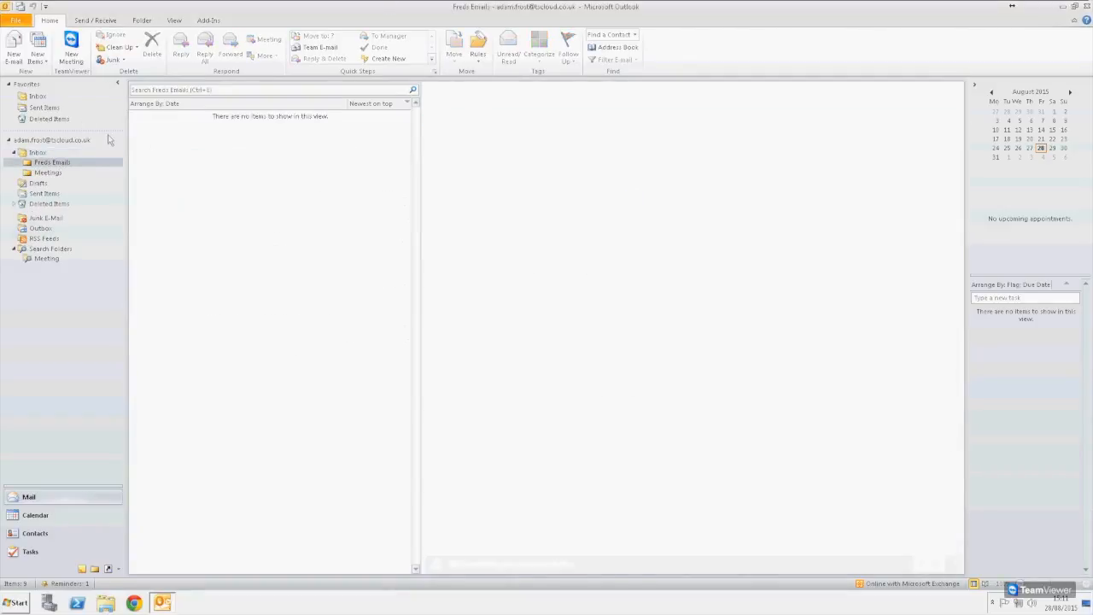
pyautogui.click(36, 153)
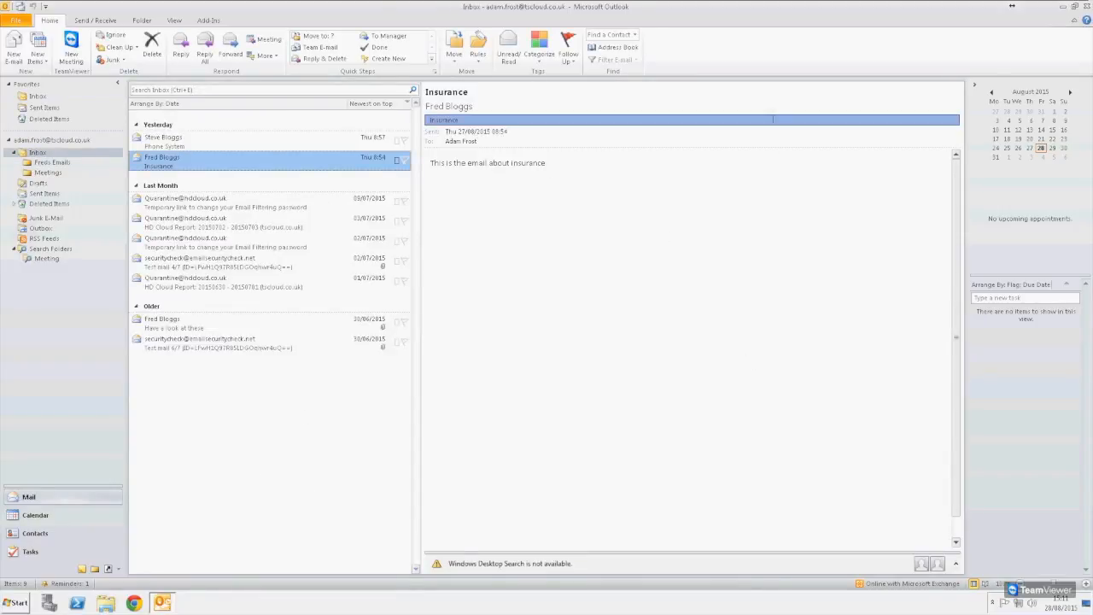
pyautogui.rightClick(230, 162)
# - From Rules > Manage Rules & Alerts, begin a New Rule in the Rules Wizard
pyautogui.click(310, 156)
pyautogui.click(478, 58)
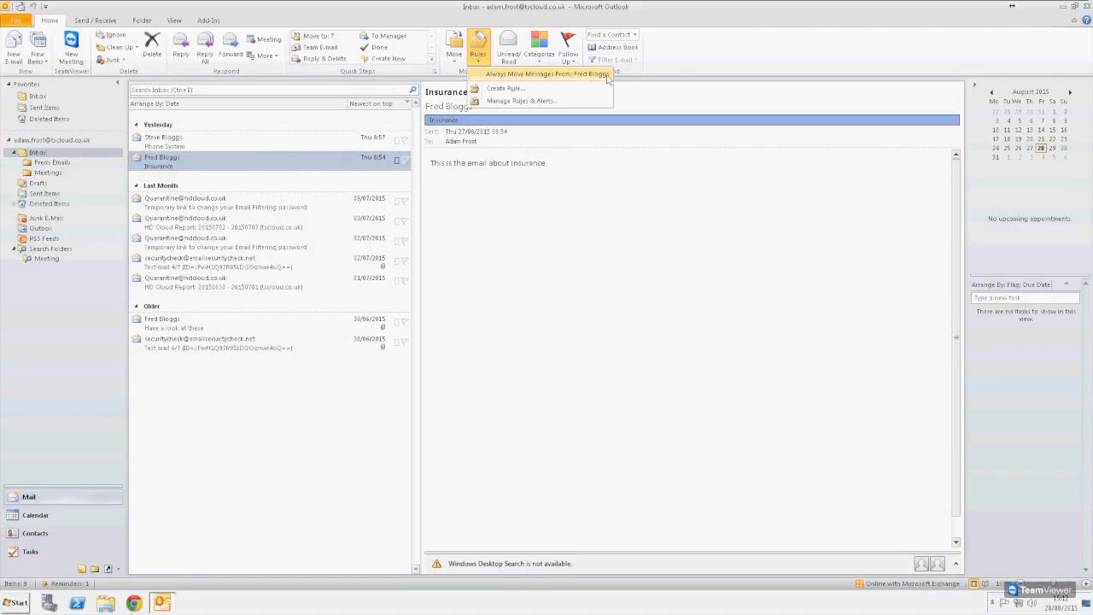
pyautogui.click(504, 101)
pyautogui.moveTo(494, 174); pyautogui.dragTo(445, 123)
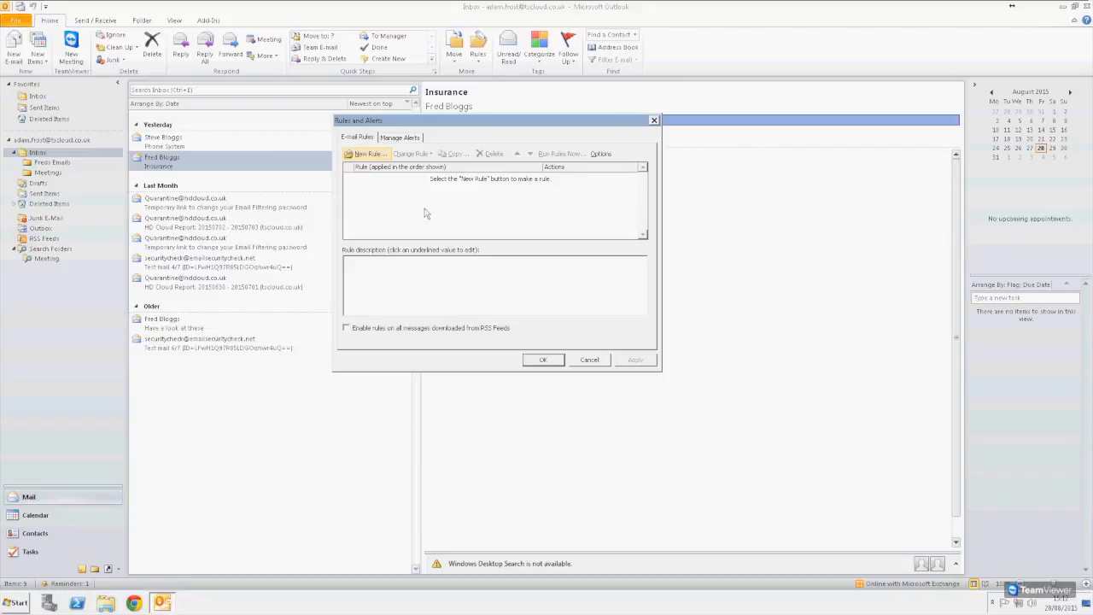
pyautogui.click(365, 153)
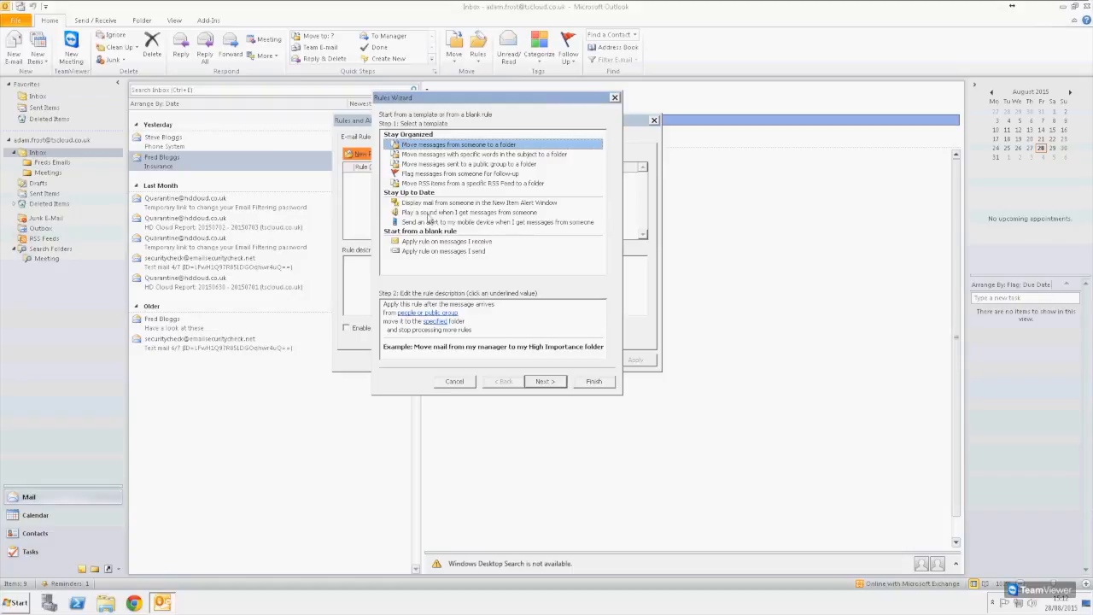
# - Start the new rule from the blank 'Apply rule on messages I receive' template
pyautogui.click(450, 242)
pyautogui.click(455, 251)
pyautogui.click(460, 243)
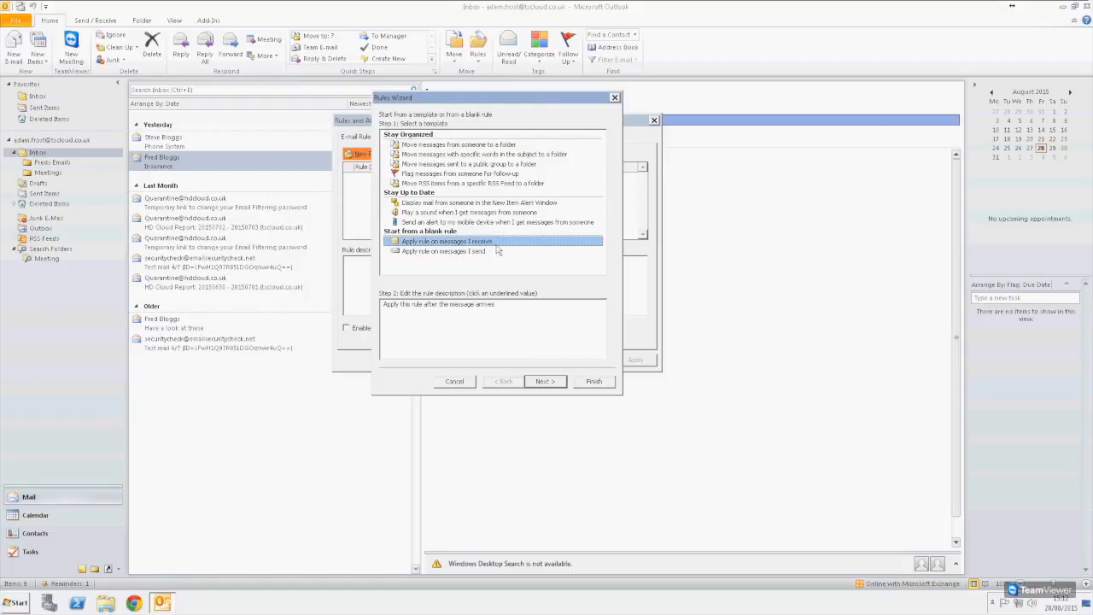
pyautogui.click(476, 253)
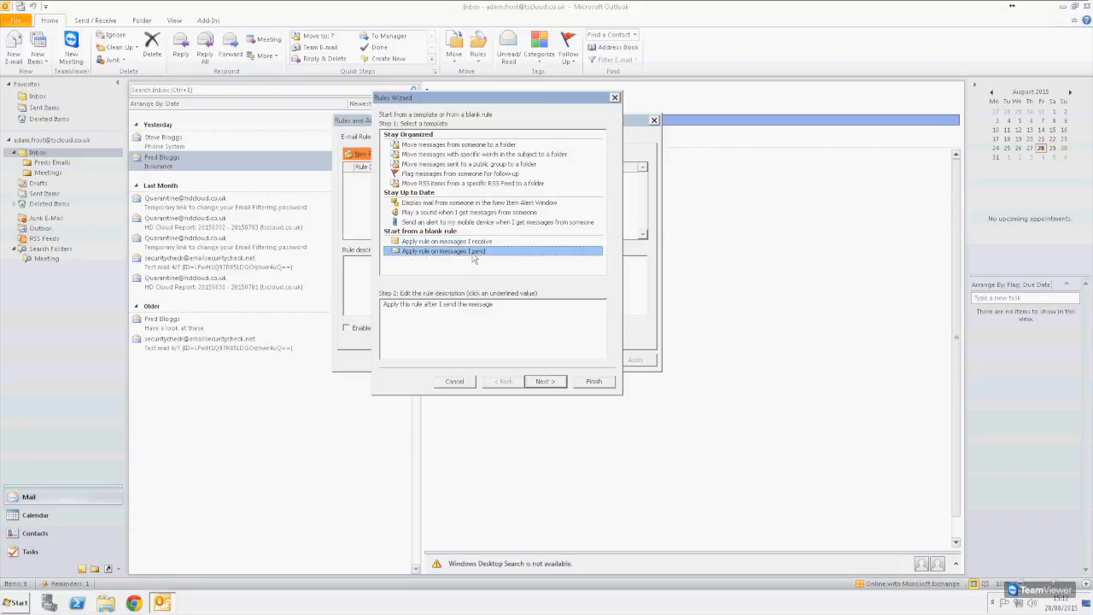
pyautogui.click(456, 242)
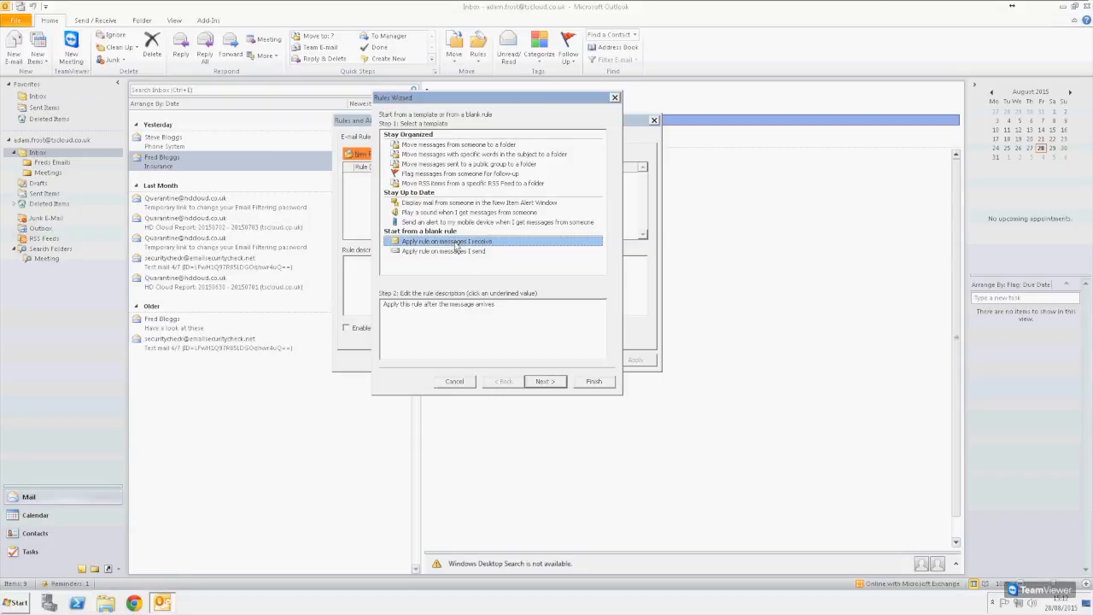
pyautogui.click(468, 147)
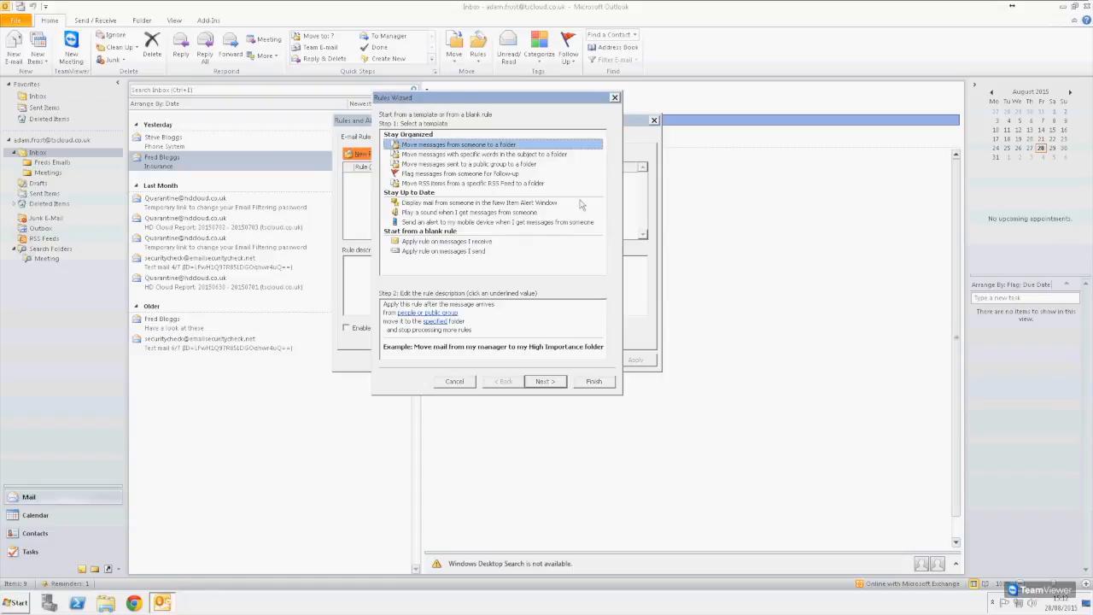
pyautogui.click(448, 244)
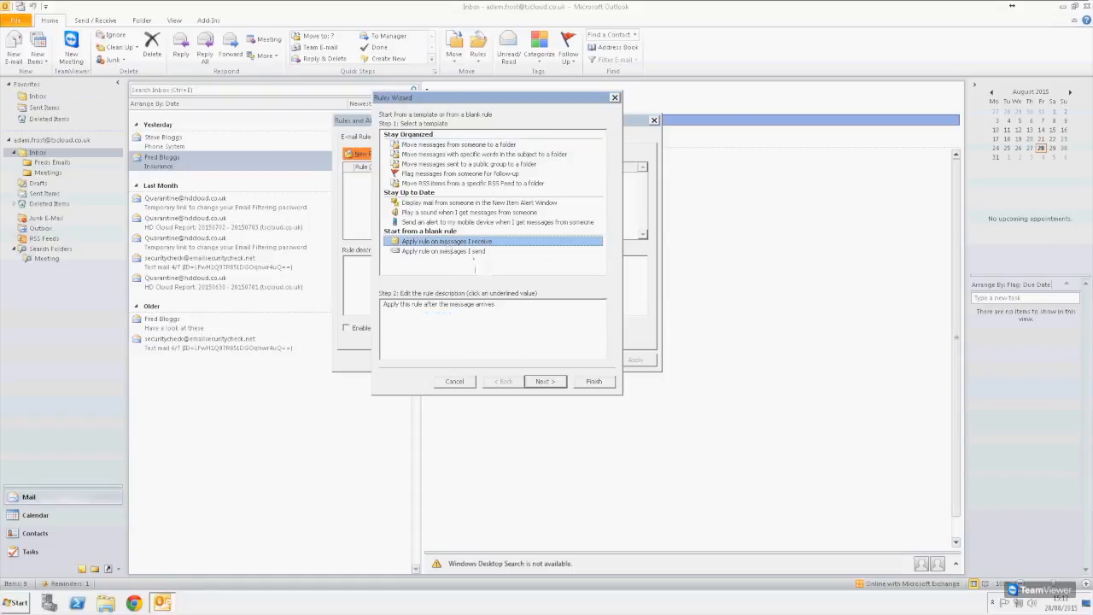
pyautogui.click(542, 383)
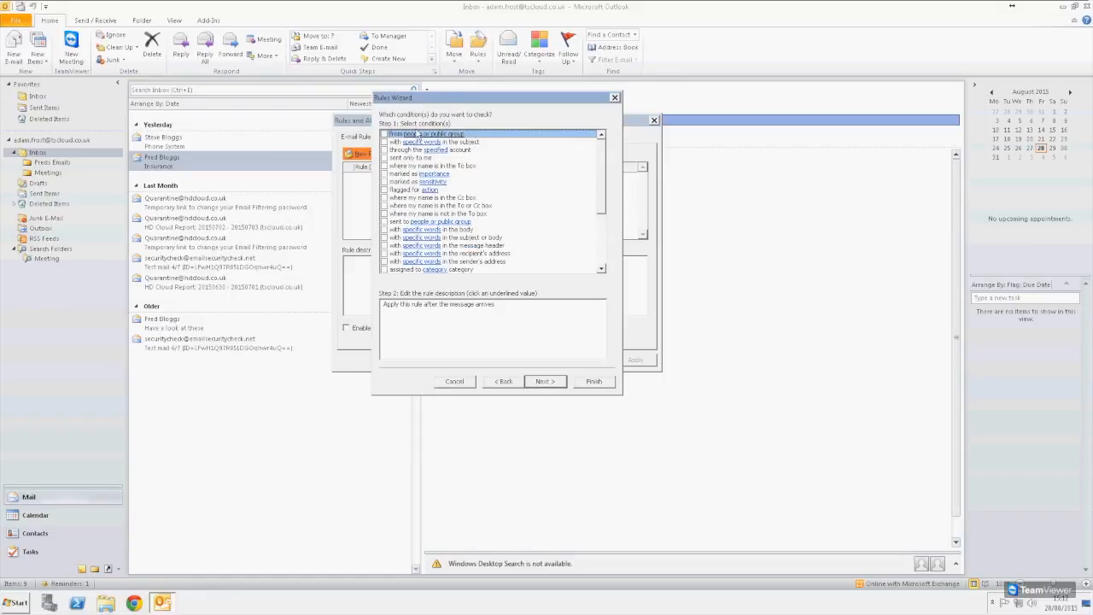
# - Tick the 'from people or public group' condition for the rule
pyautogui.scroll(-3, 601, 160)
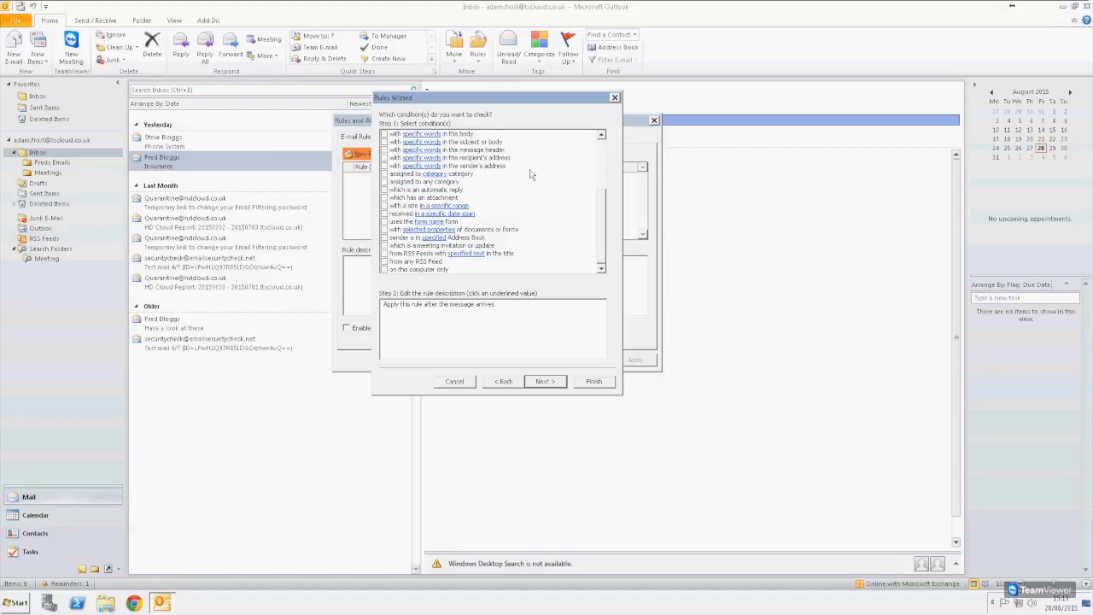
pyautogui.scroll(1, 515, 180)
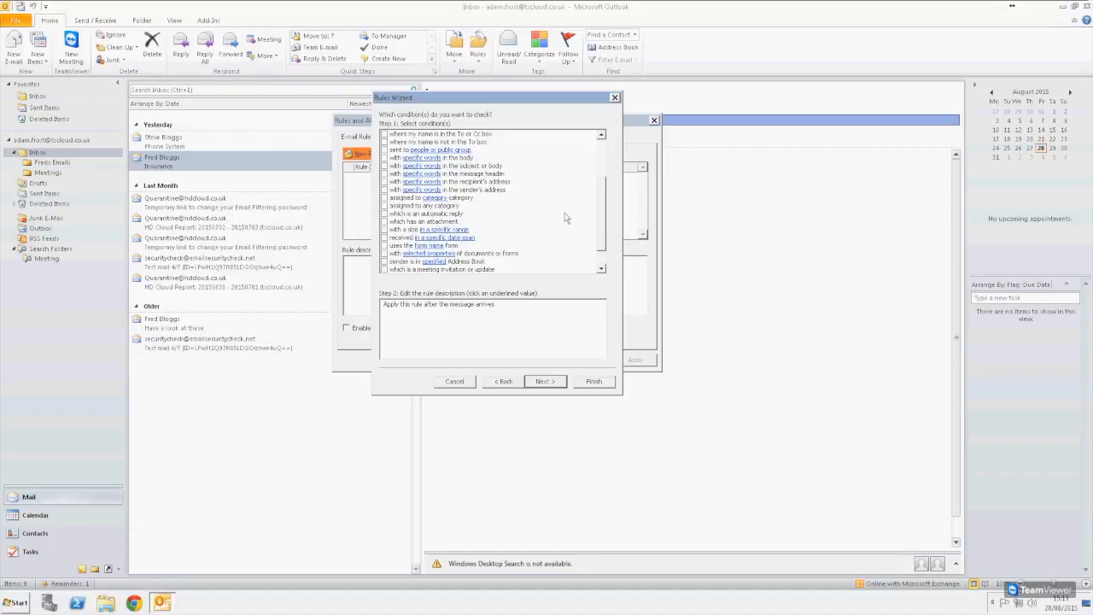
pyautogui.scroll(-1, 564, 217)
pyautogui.scroll(2, 527, 229)
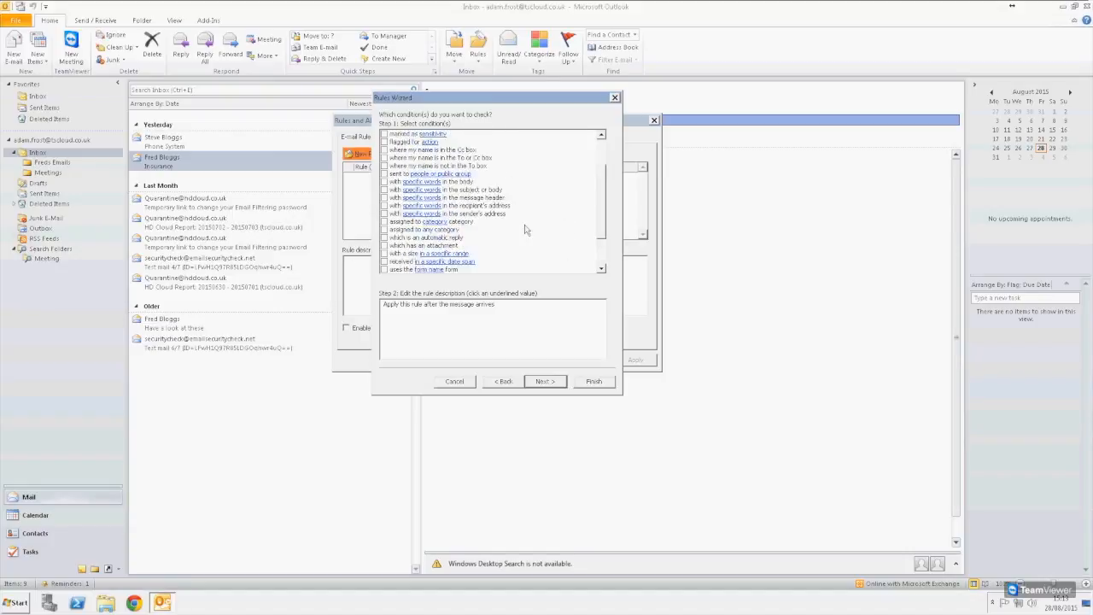
pyautogui.scroll(2, 525, 229)
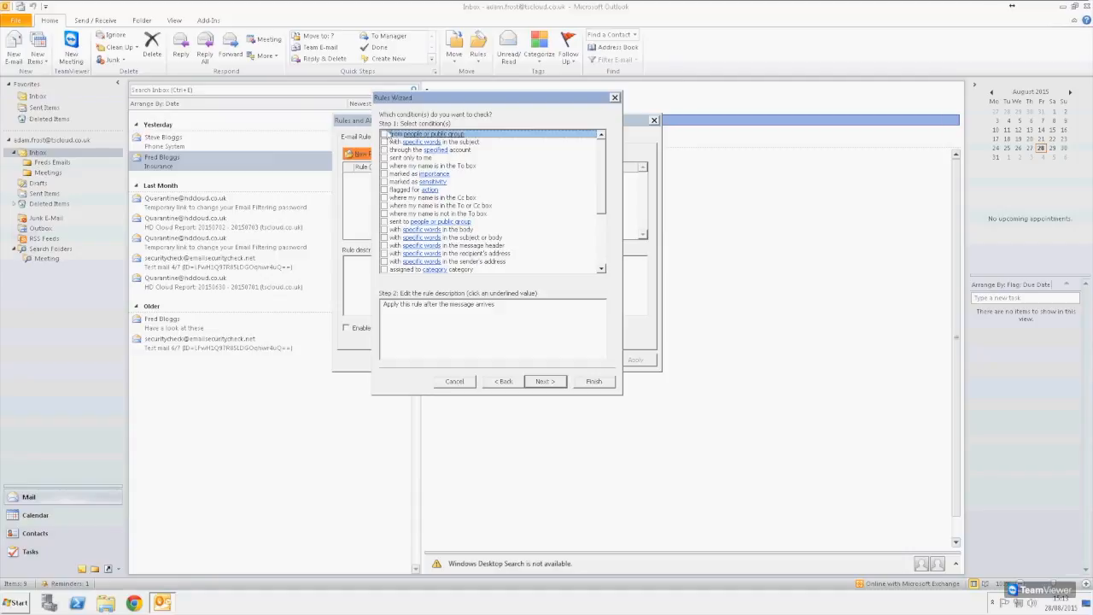
pyautogui.click(383, 135)
# - Set the chosen contact as the rule's sender and advance to the actions step
pyautogui.click(440, 313)
pyautogui.moveTo(454, 131); pyautogui.dragTo(837, 136)
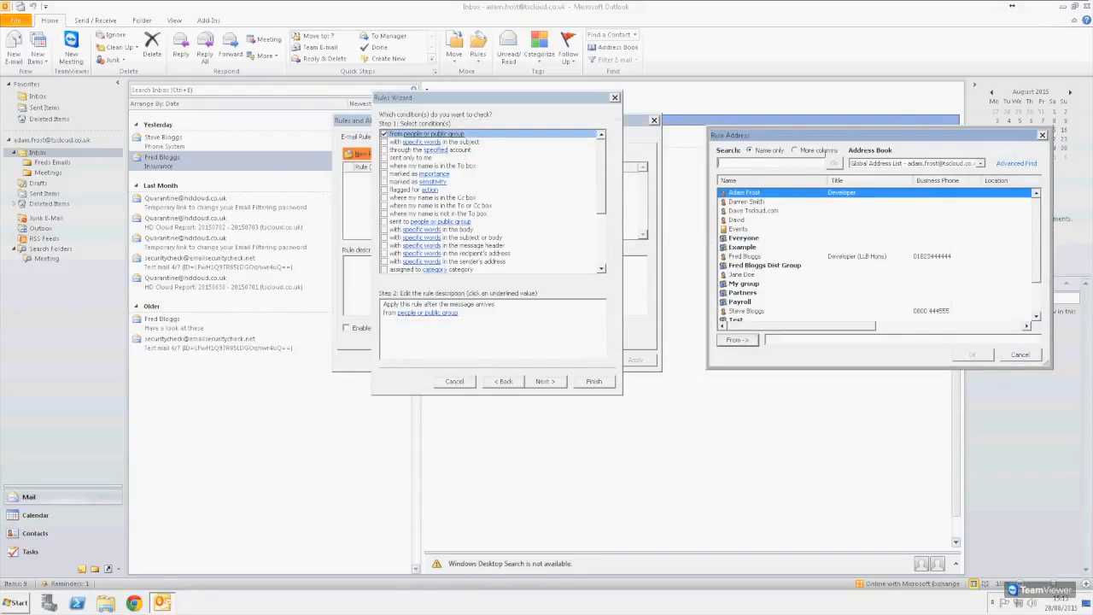
pyautogui.moveTo(713, 135); pyautogui.dragTo(467, 114)
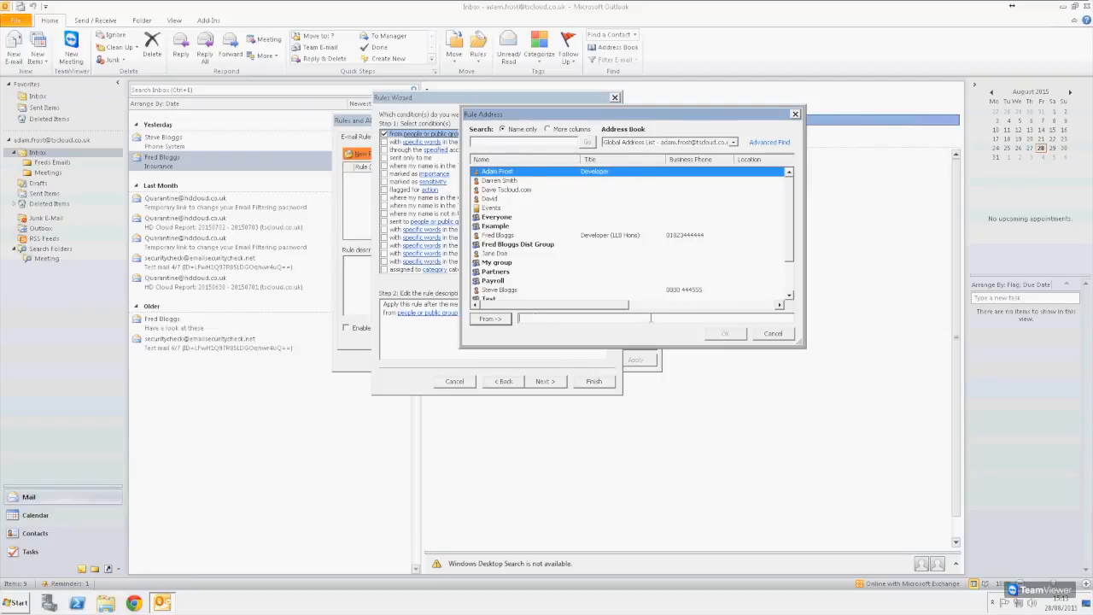
pyautogui.click(484, 237)
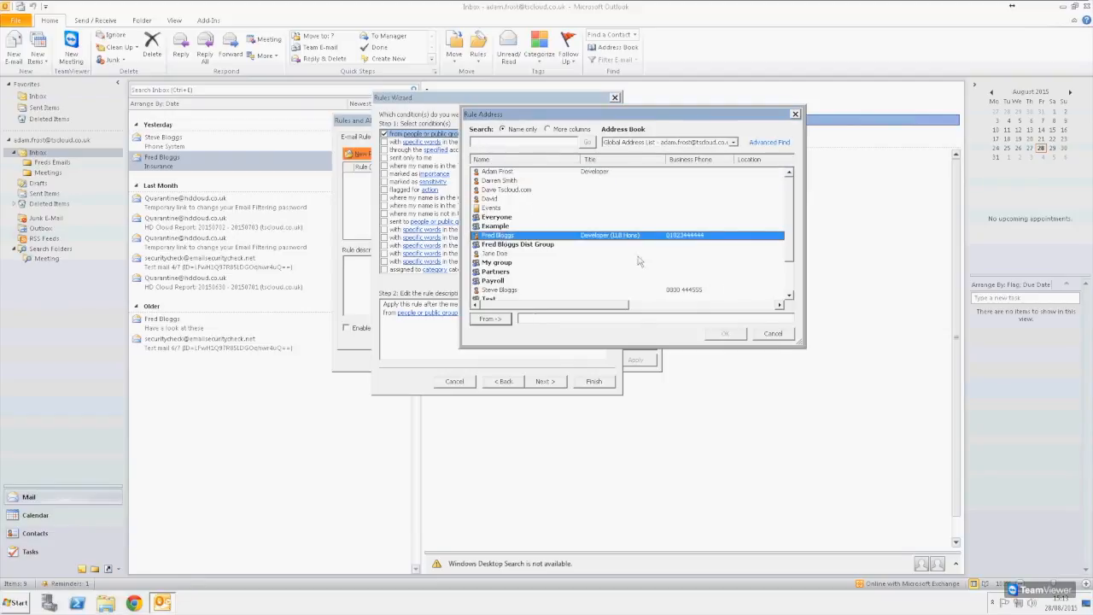
pyautogui.doubleClick(556, 238)
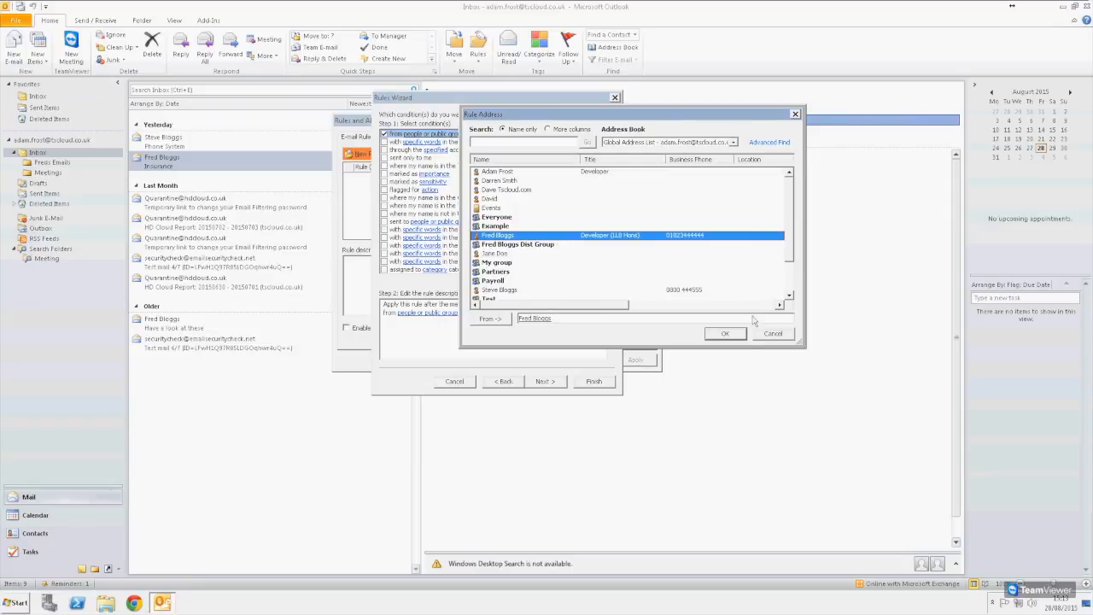
pyautogui.click(726, 334)
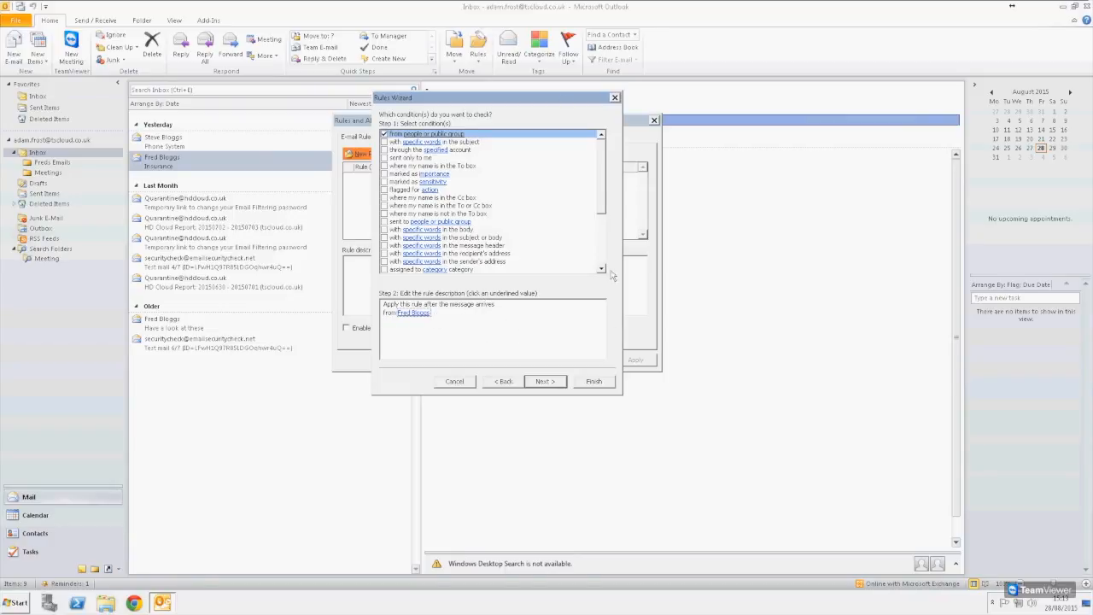
pyautogui.click(551, 381)
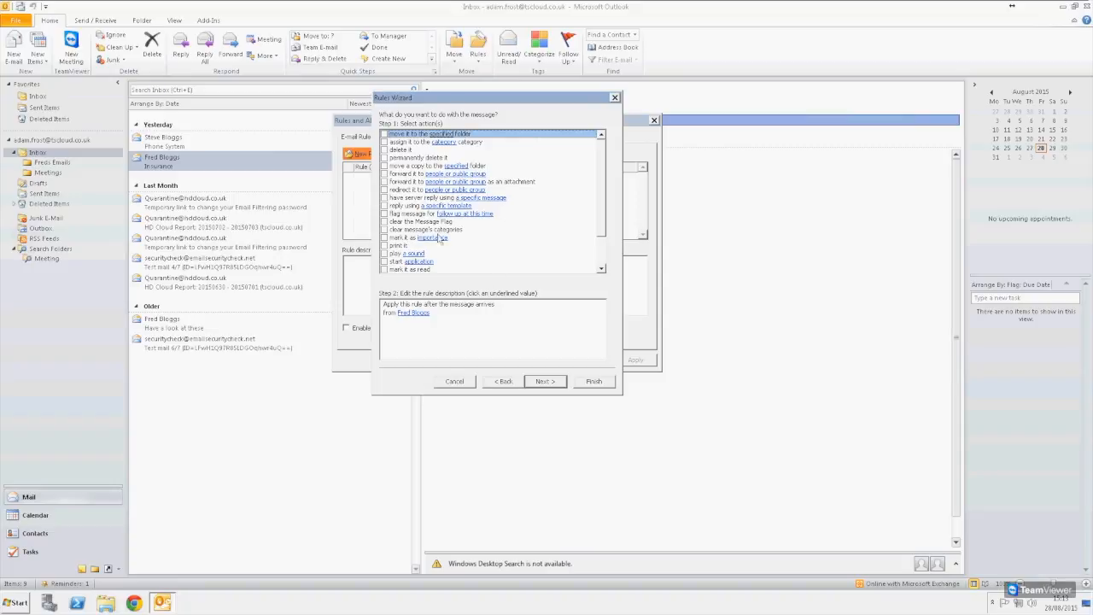
# - Make the rule move matching messages to the Freds Emails folder, then continue to exceptions
pyautogui.scroll(-2, 431, 226)
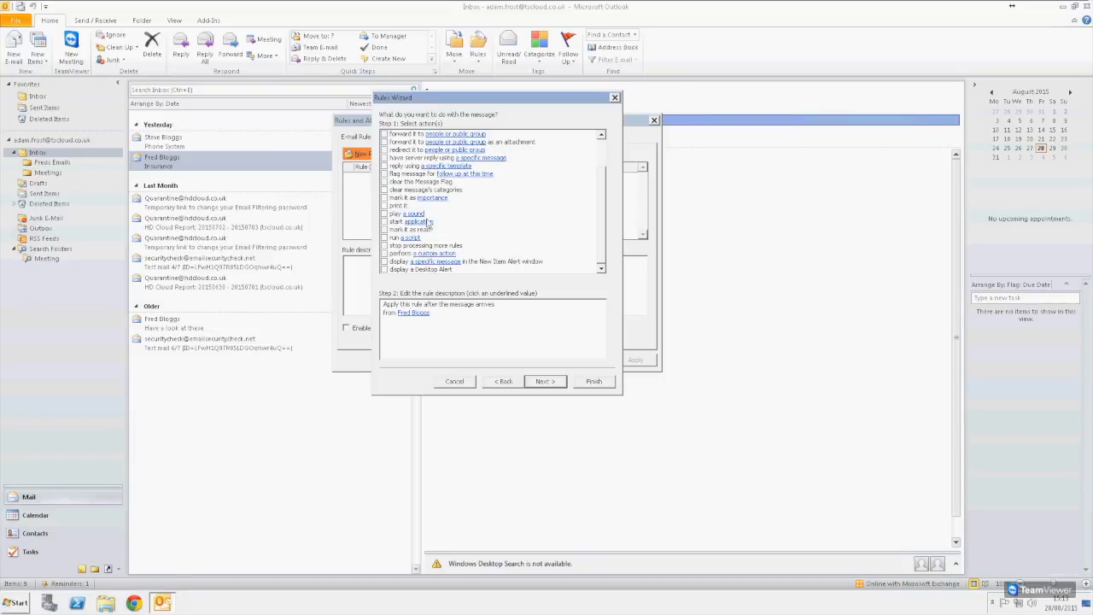
pyautogui.scroll(2, 472, 193)
pyautogui.click(385, 134)
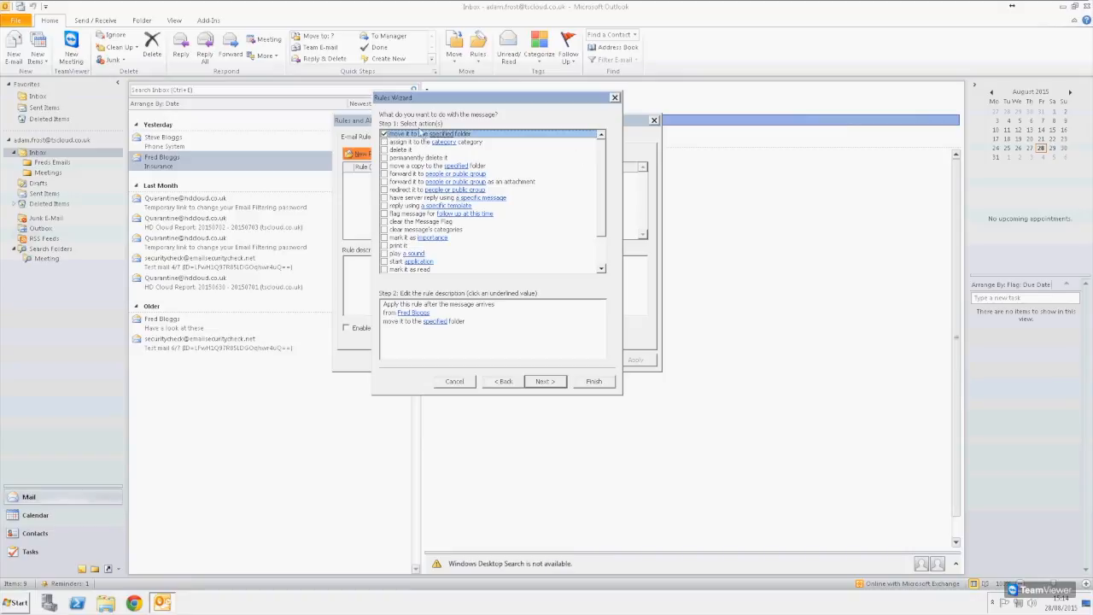
pyautogui.click(439, 321)
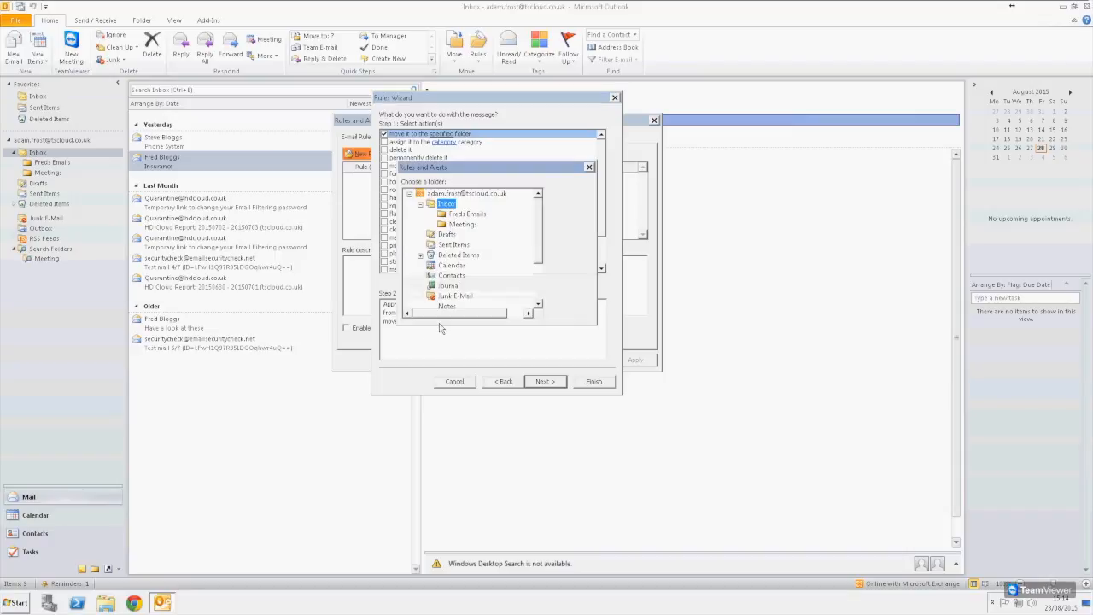
pyautogui.click(472, 216)
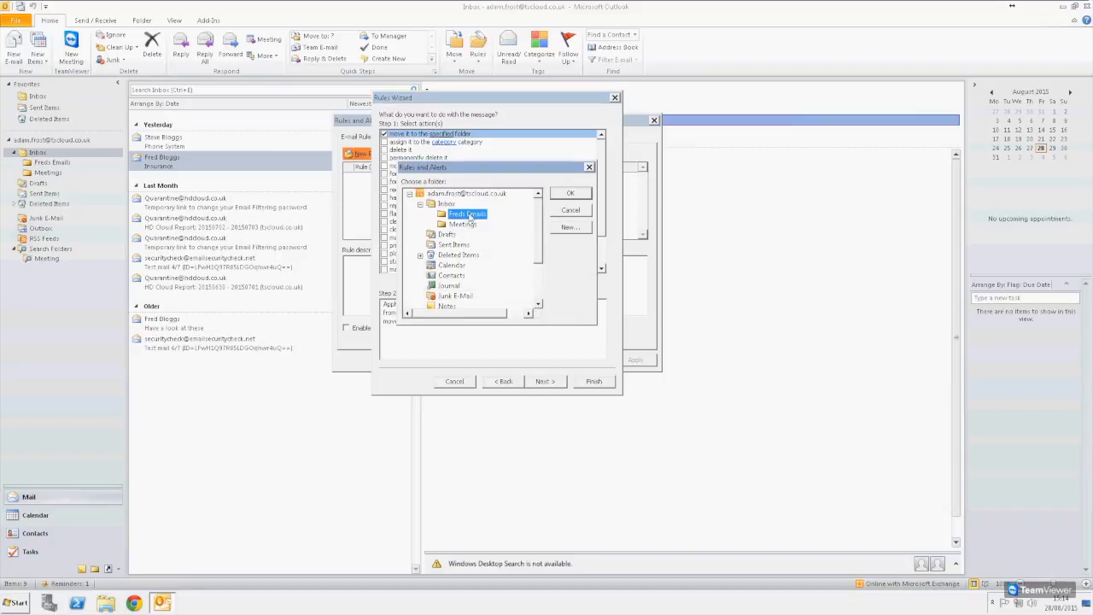
pyautogui.click(570, 195)
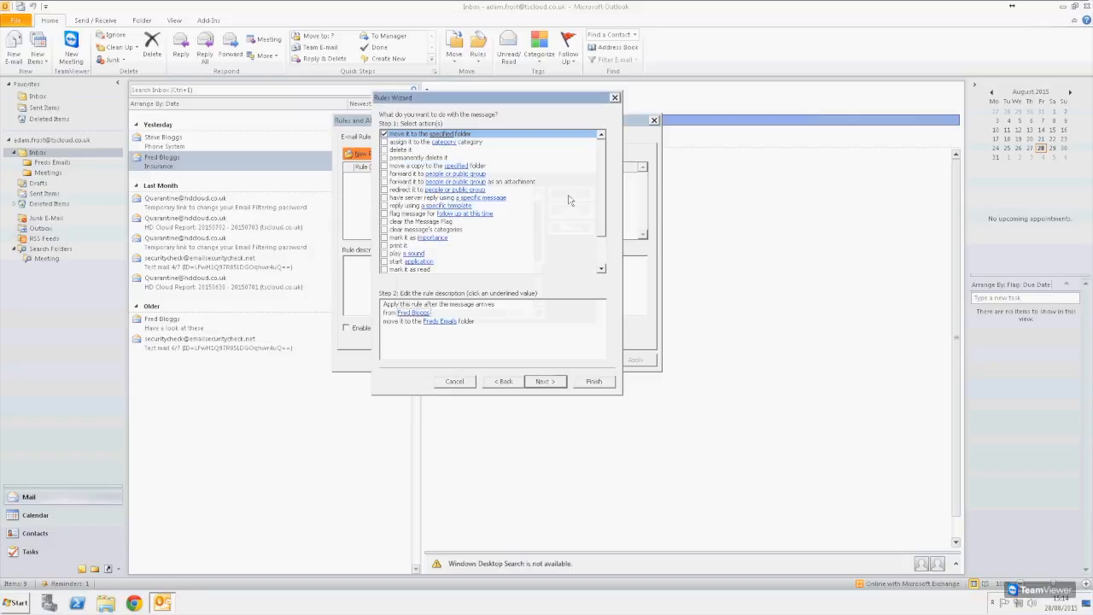
pyautogui.click(544, 381)
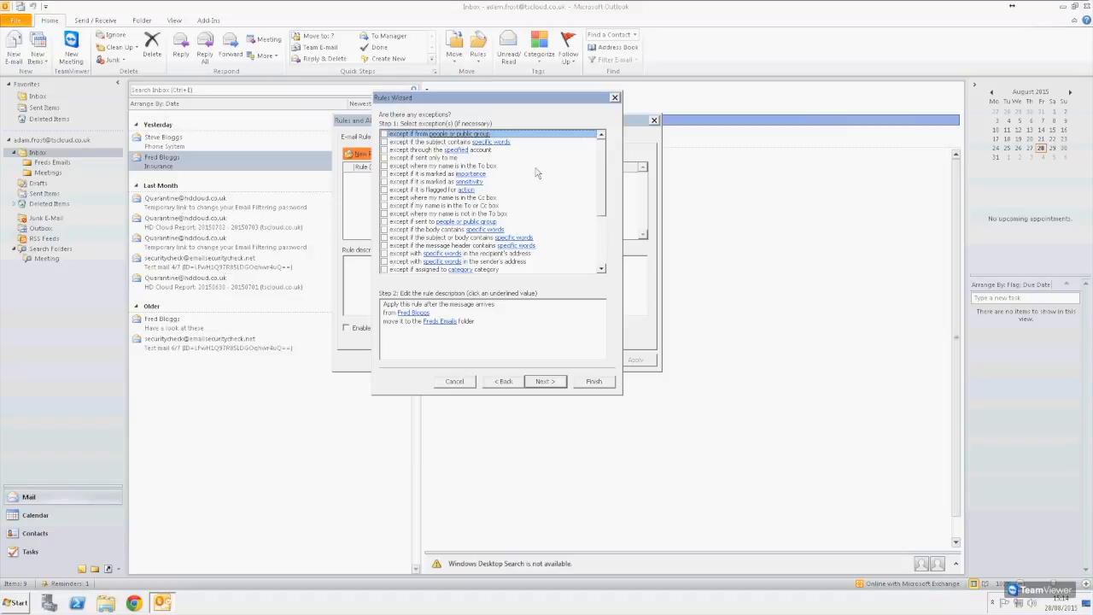
# - Leave the rule without exceptions, trying and unticking the attachment and automatic-reply ones
pyautogui.scroll(-4, 536, 174)
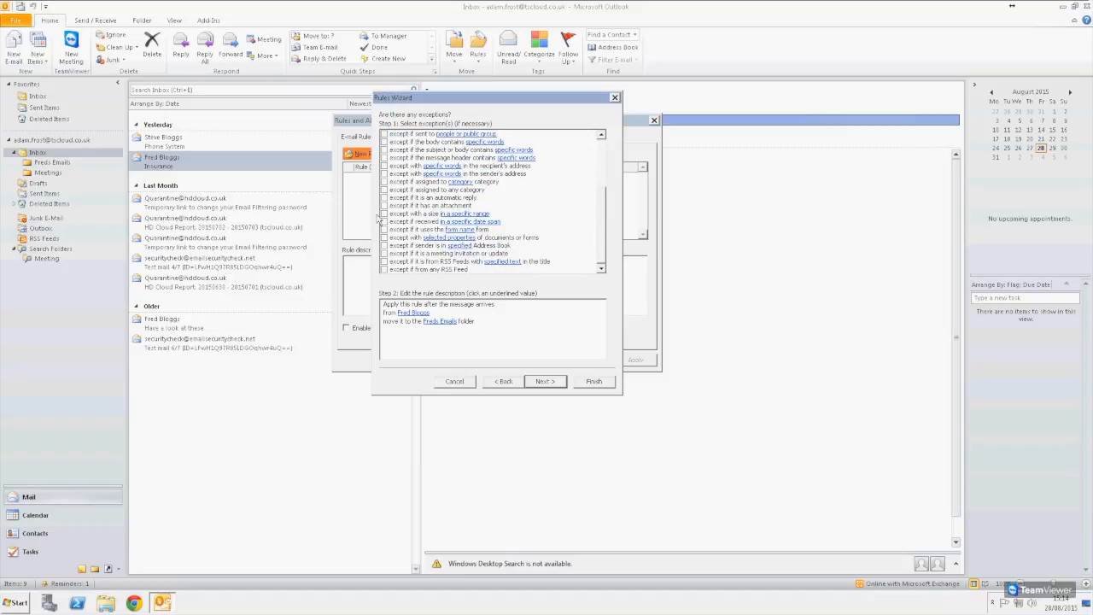
pyautogui.click(386, 206)
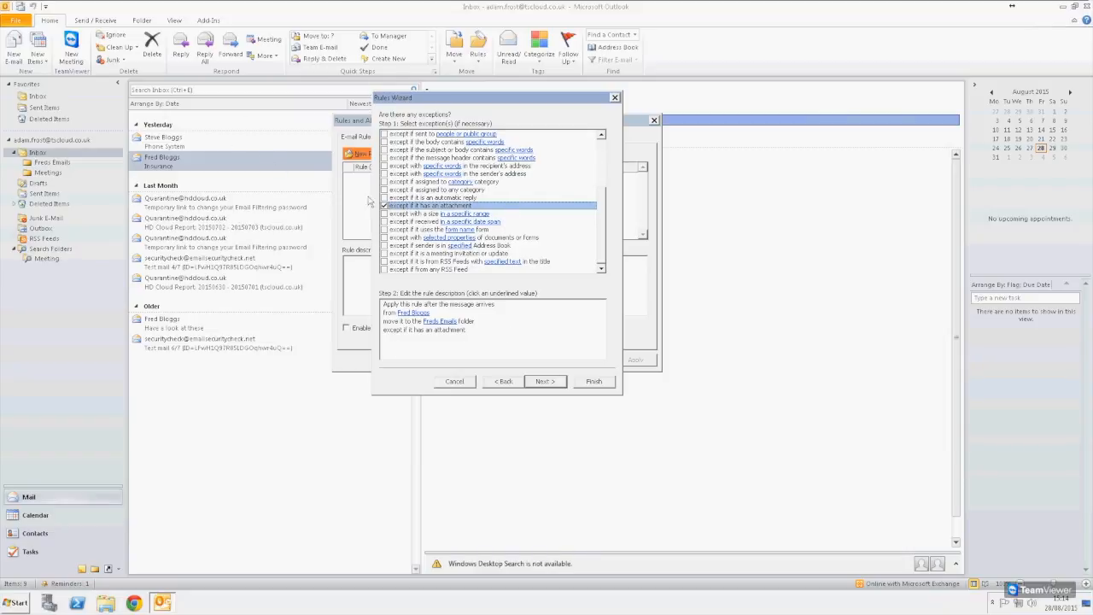
pyautogui.click(385, 206)
pyautogui.click(385, 197)
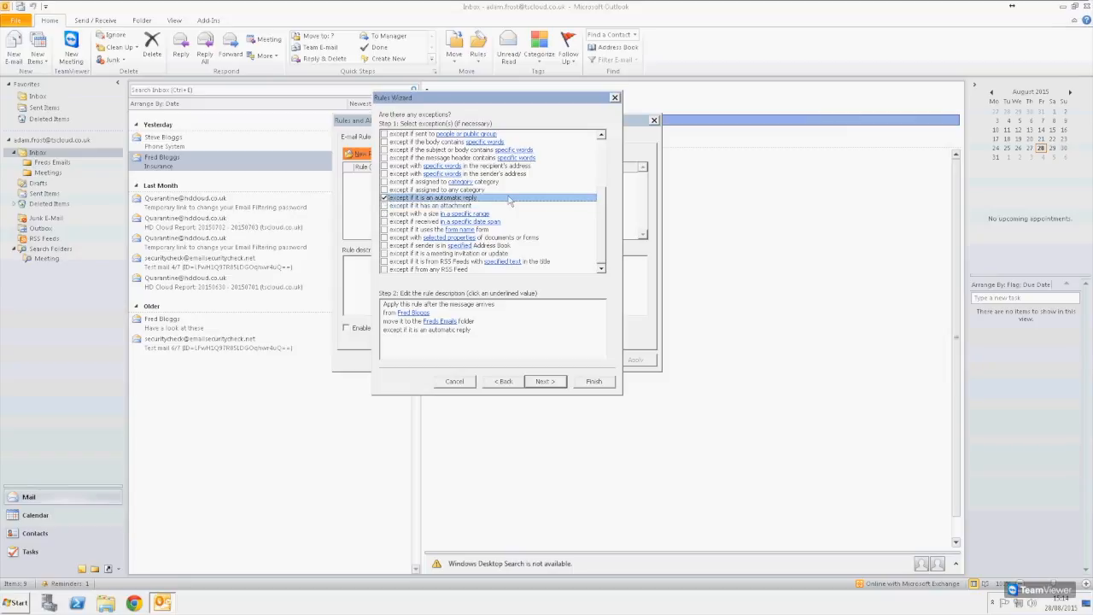
pyautogui.click(385, 197)
pyautogui.scroll(4, 420, 236)
pyautogui.scroll(-2, 475, 201)
# - Keep the rule named after the sender and finish it, running it on the Inbox
pyautogui.click(560, 383)
pyautogui.click(459, 153)
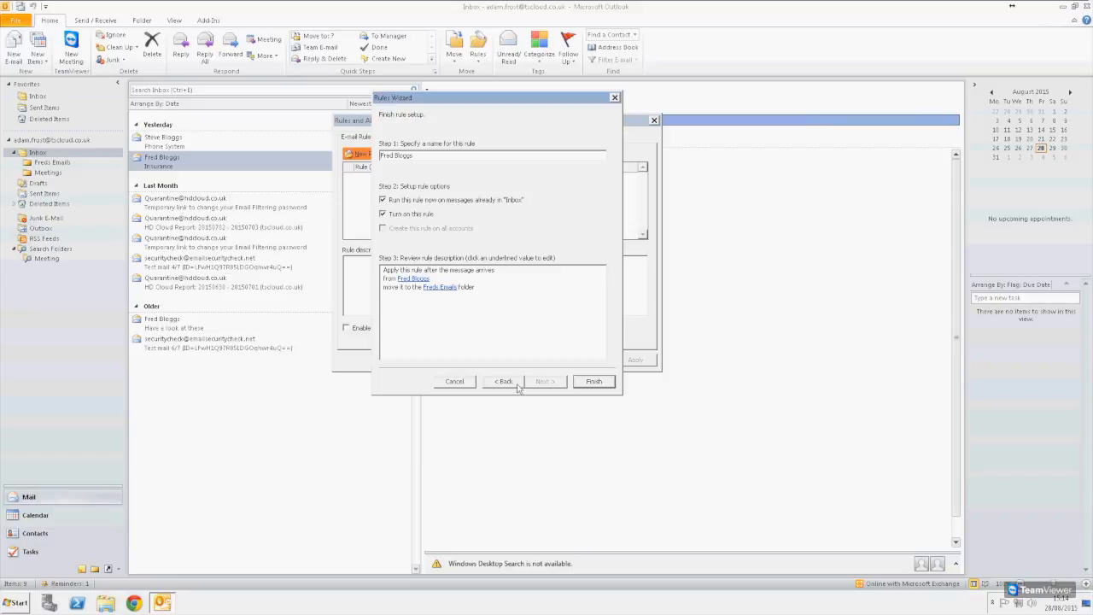
pyautogui.click(596, 386)
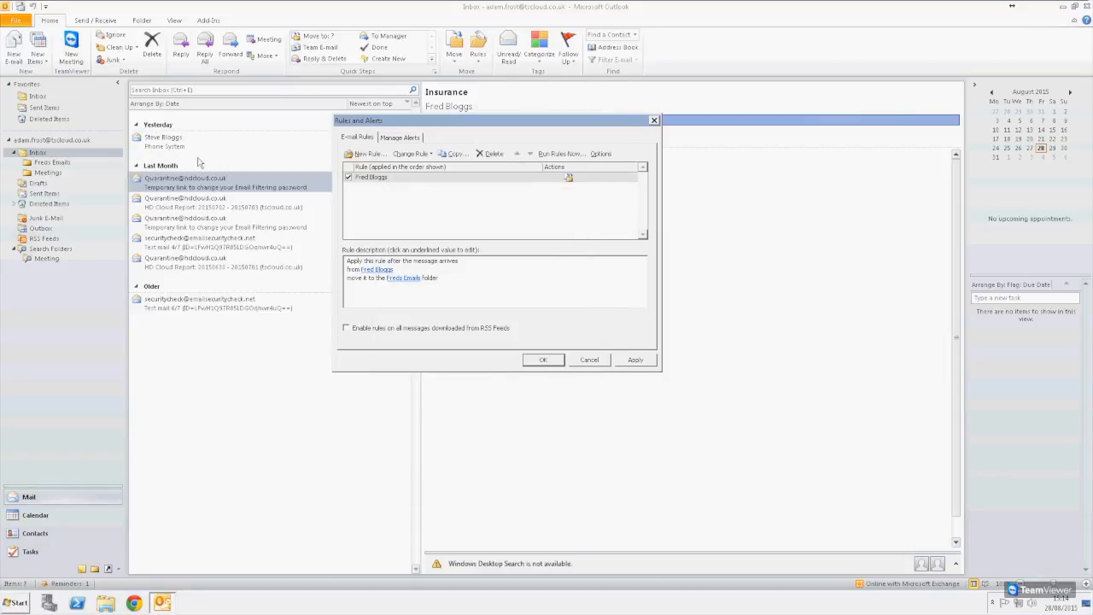
# - Close Rules and Alerts, check Freds Emails, then return to the Inbox's Phone System message
pyautogui.click(543, 360)
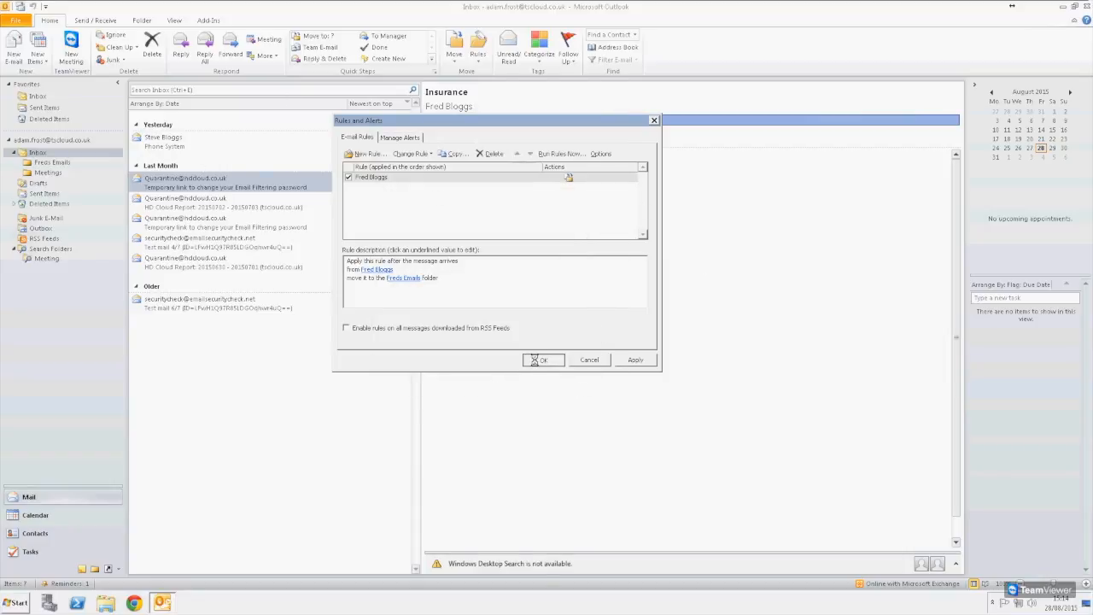
pyautogui.click(54, 162)
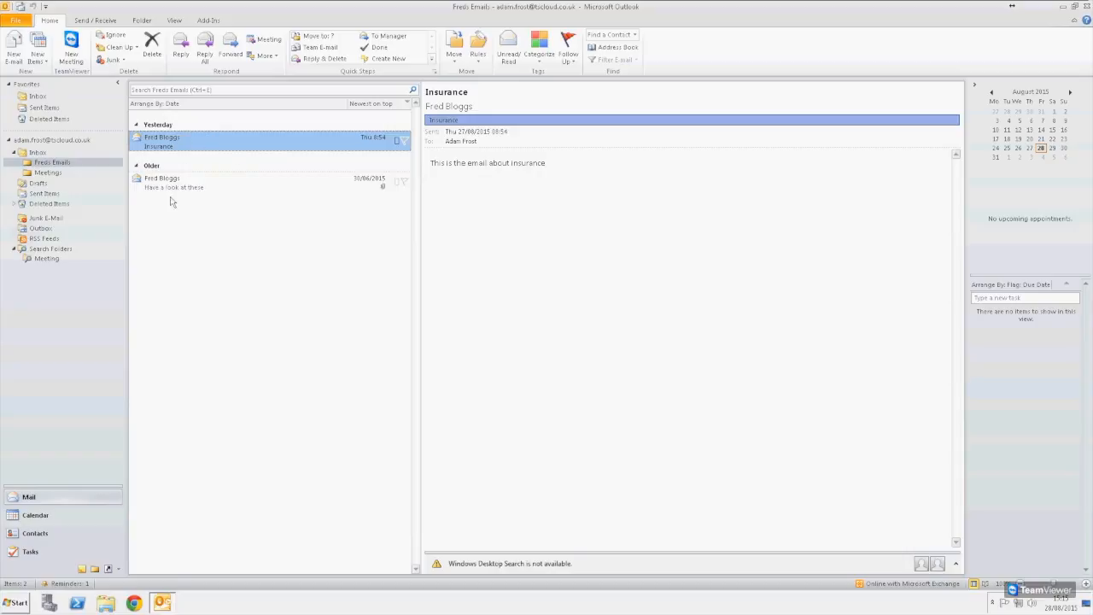
pyautogui.click(41, 155)
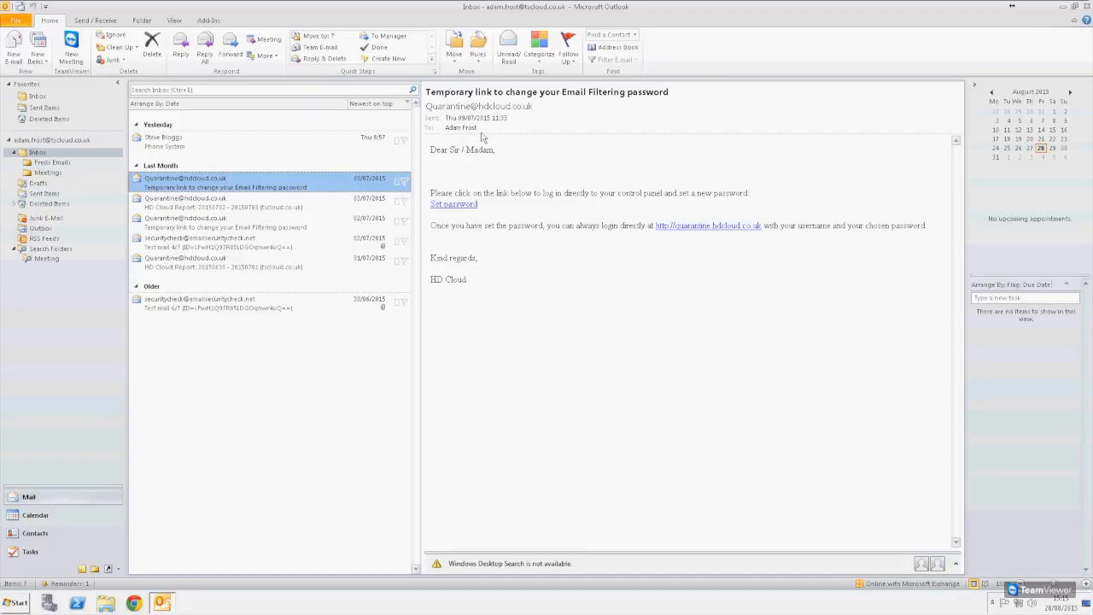
pyautogui.click(181, 144)
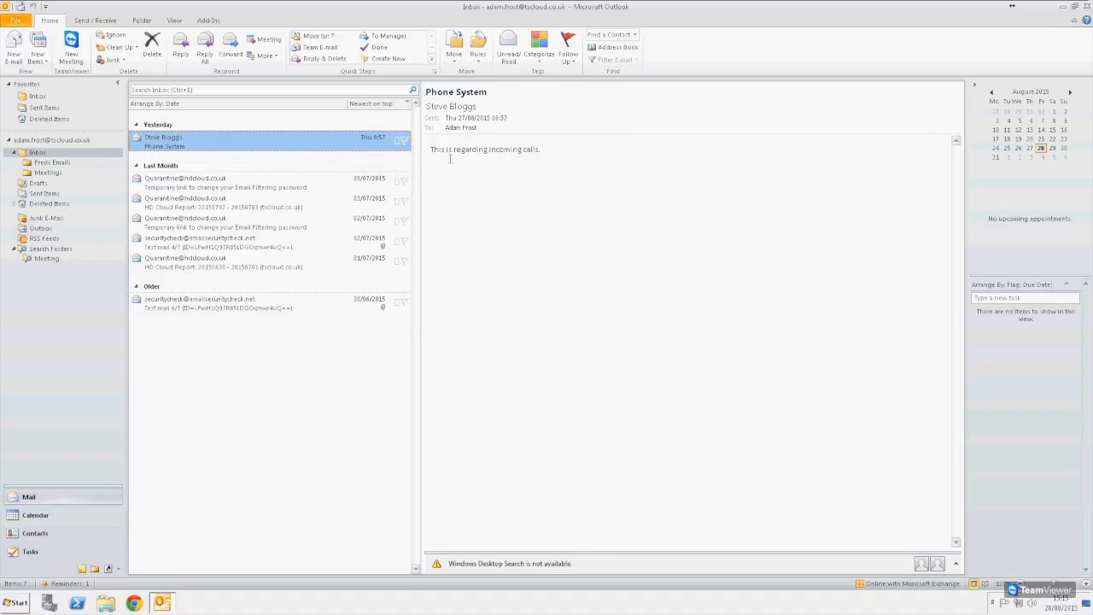
# - Flag the Phone System email for follow-up, then mark it complete
pyautogui.click(406, 141)
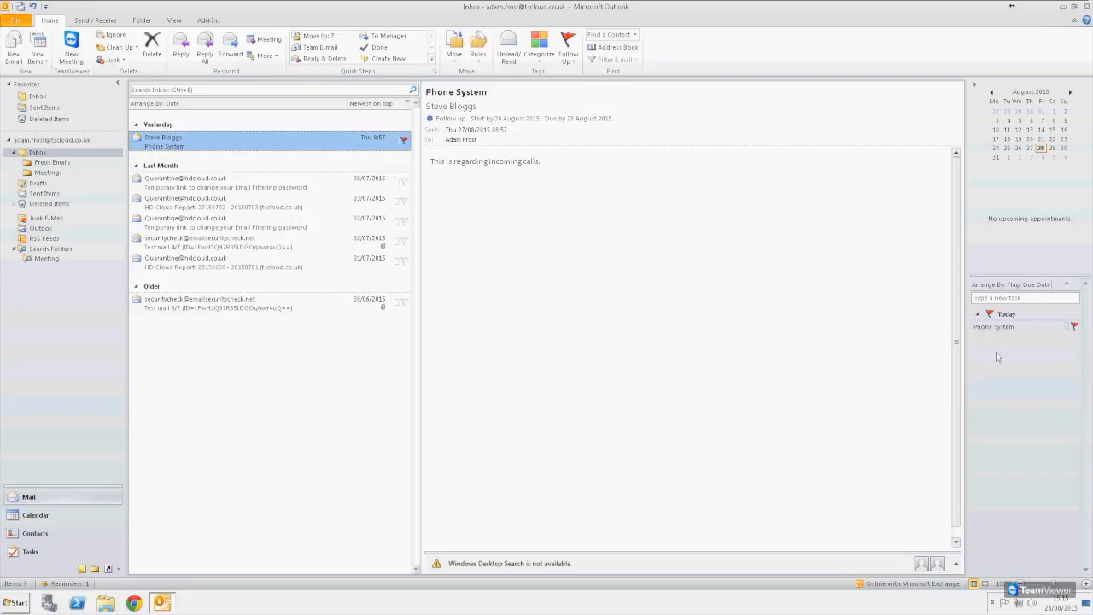
pyautogui.moveTo(1018, 332)
pyautogui.click(405, 142)
pyautogui.click(1073, 334)
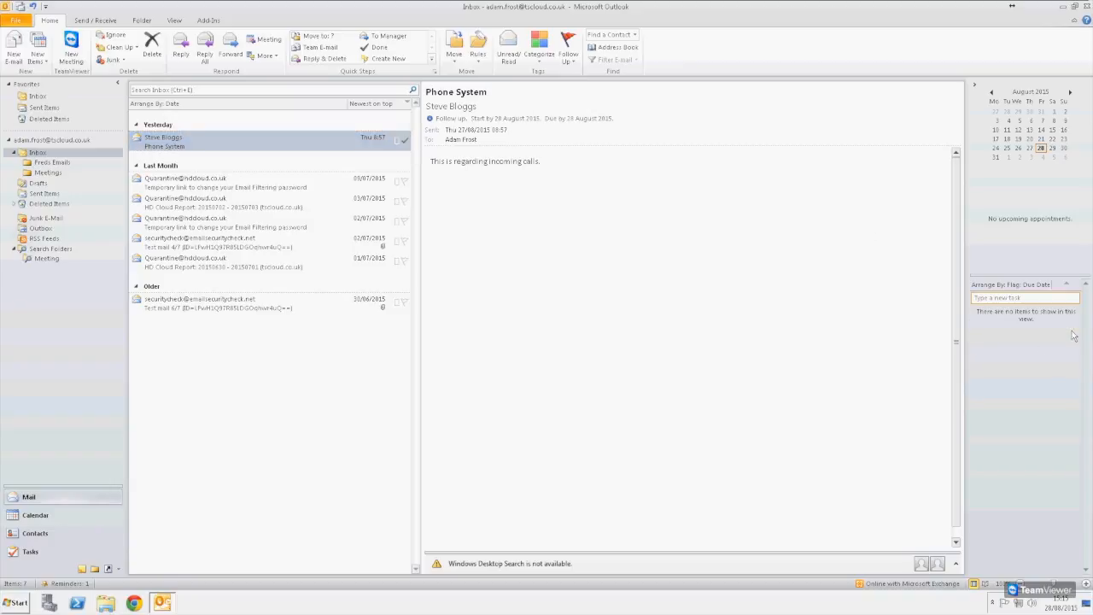
# - Reflag the Phone System email, clear its flag, and reopen the flag options
pyautogui.click(405, 140)
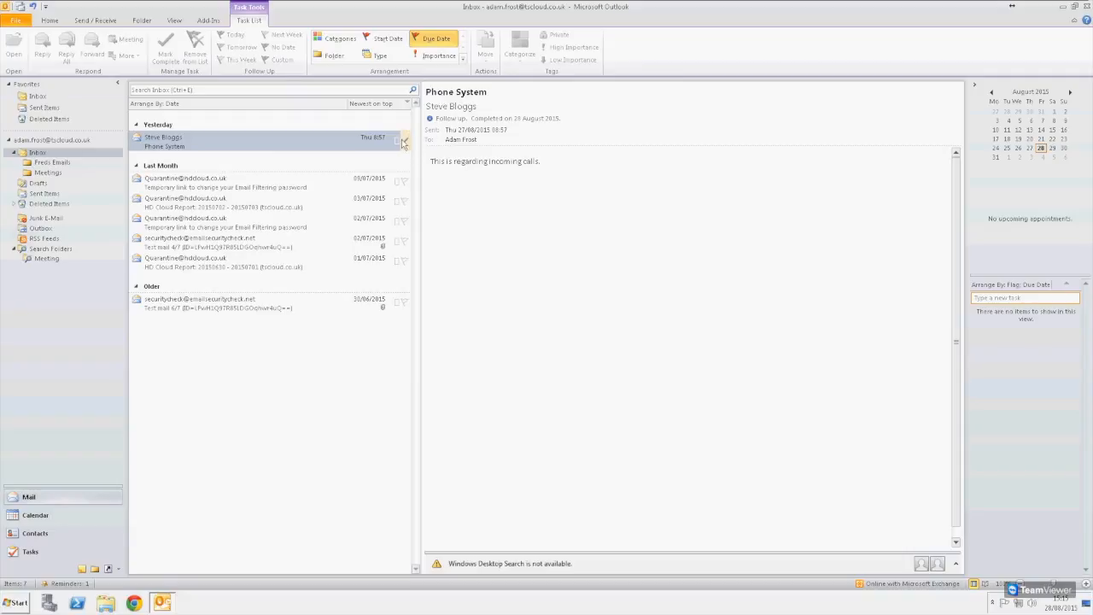
pyautogui.rightClick(405, 143)
pyautogui.click(438, 252)
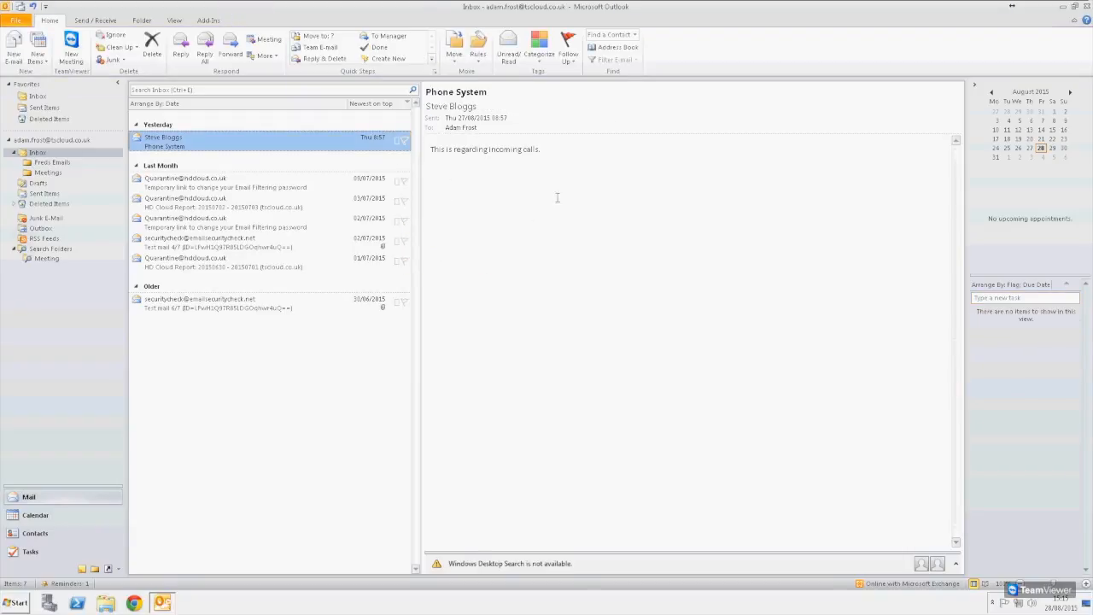
pyautogui.rightClick(406, 147)
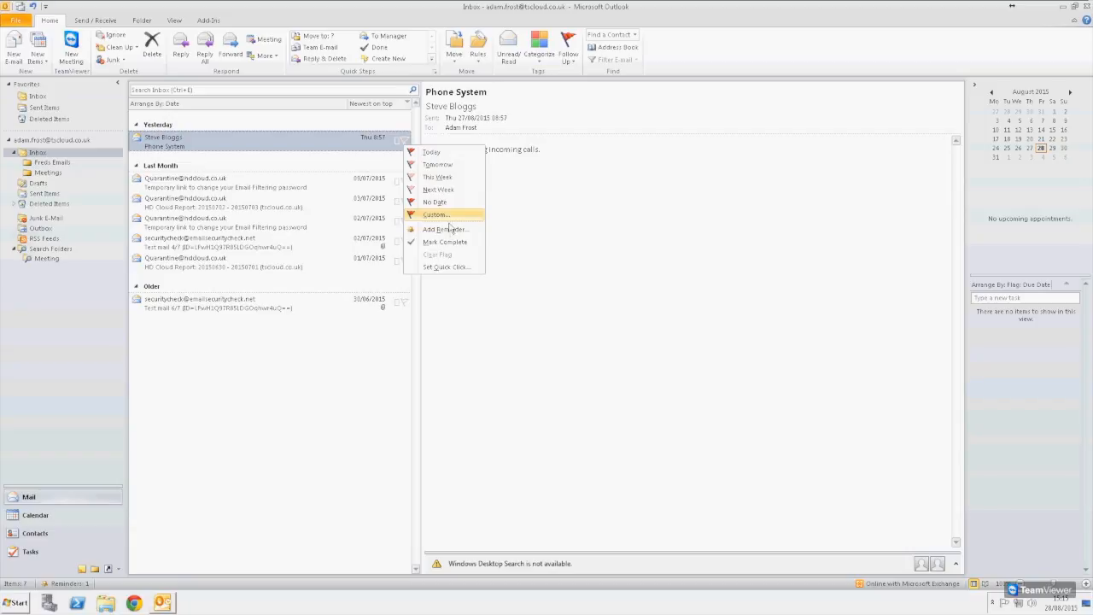
# - Give the Phone System email a custom 'Fix Call System' flag due 31 August 2015, 16:00 reminder
pyautogui.click(472, 216)
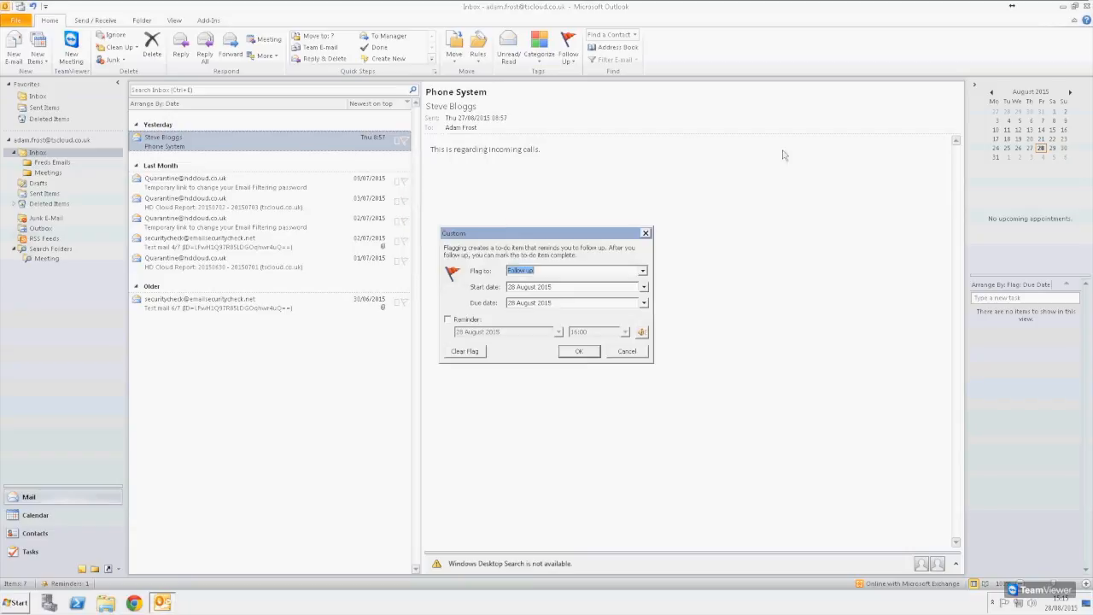
pyautogui.click(643, 271)
pyautogui.write('Fix Call System')
pyautogui.click(645, 288)
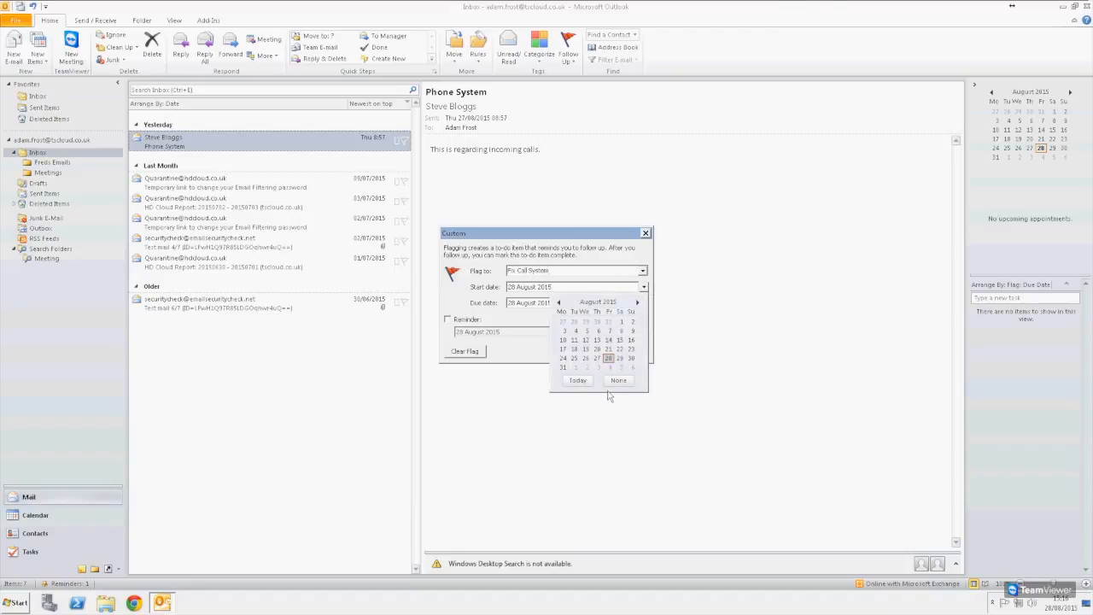
pyautogui.click(563, 367)
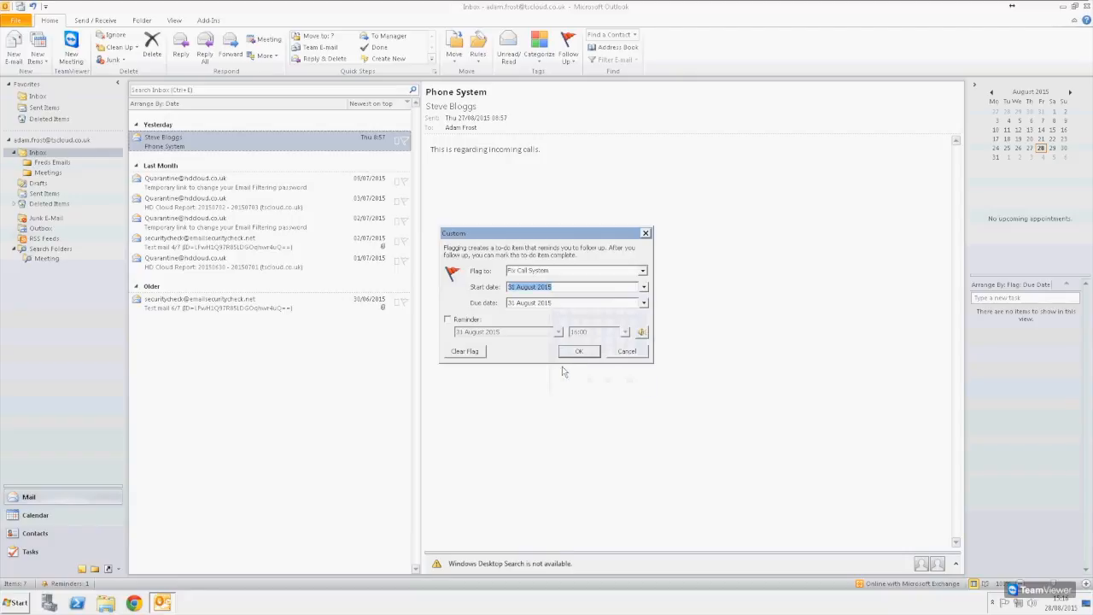
pyautogui.click(472, 321)
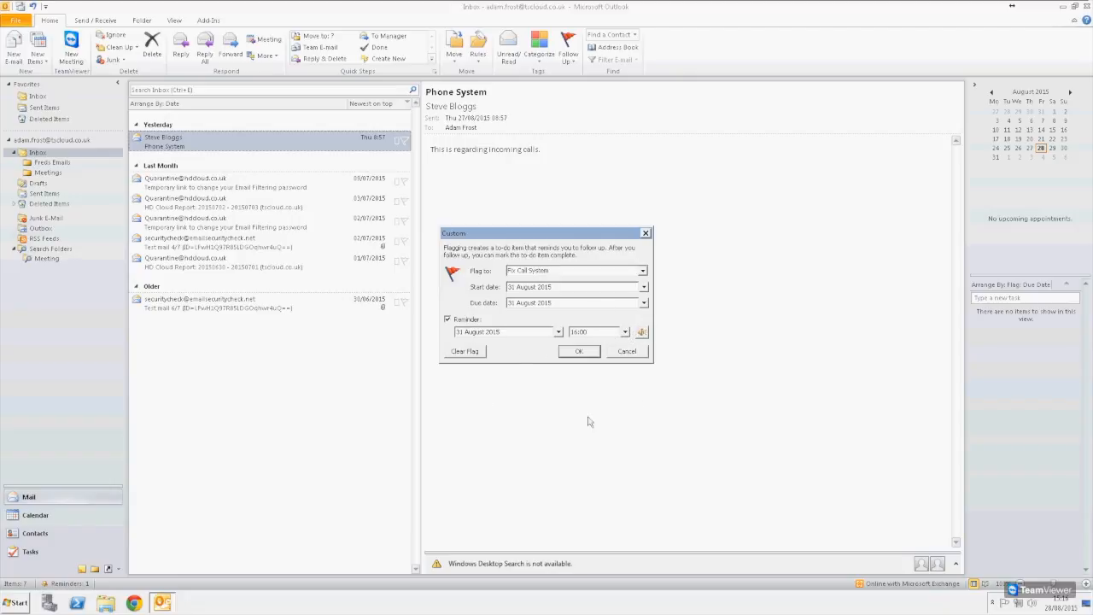
pyautogui.click(593, 354)
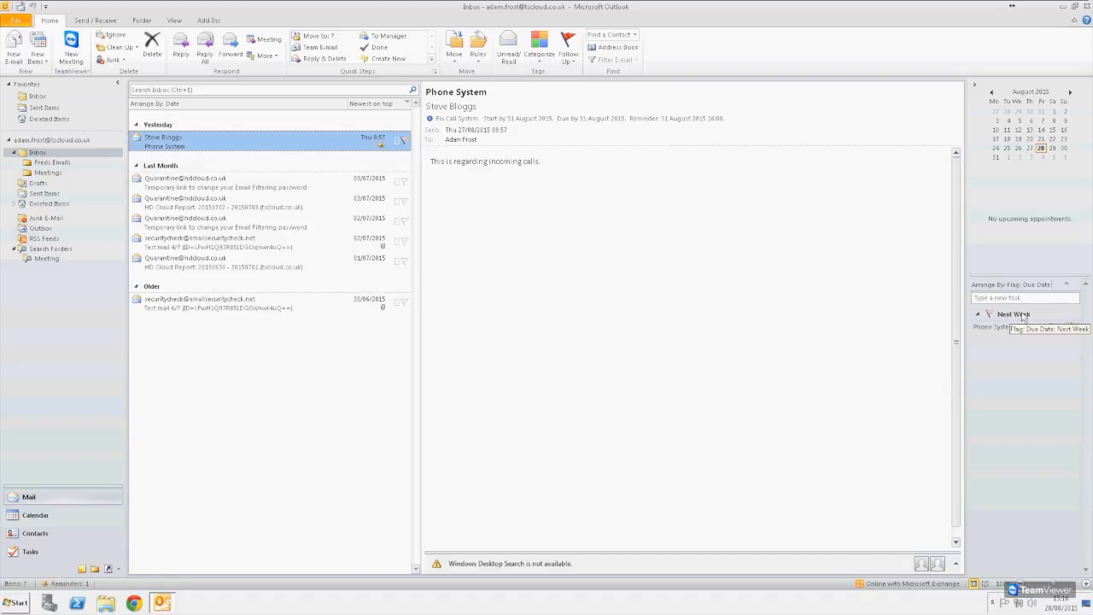
# - Flag the Email Filtering password-link message, mark its To-Do task complete, then start a new email
pyautogui.click(404, 180)
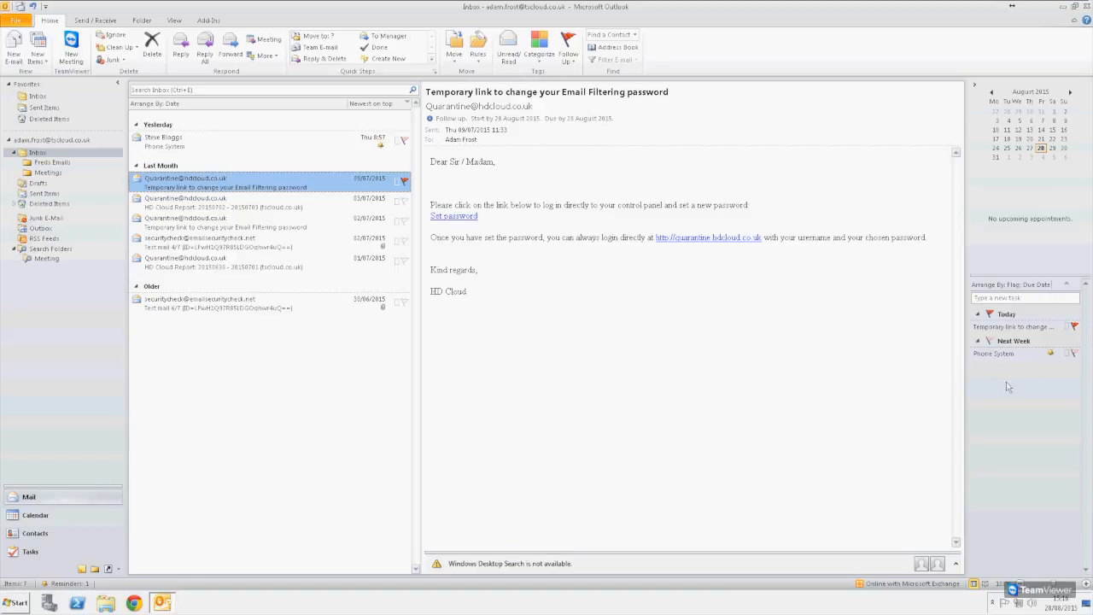
pyautogui.click(1075, 328)
pyautogui.click(1074, 328)
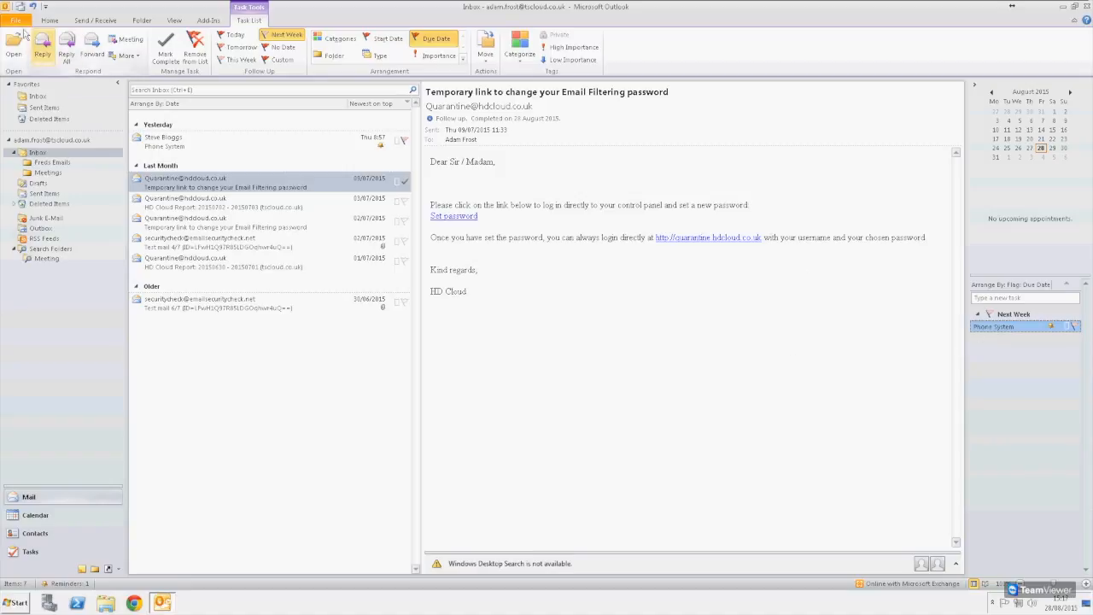
pyautogui.click(49, 21)
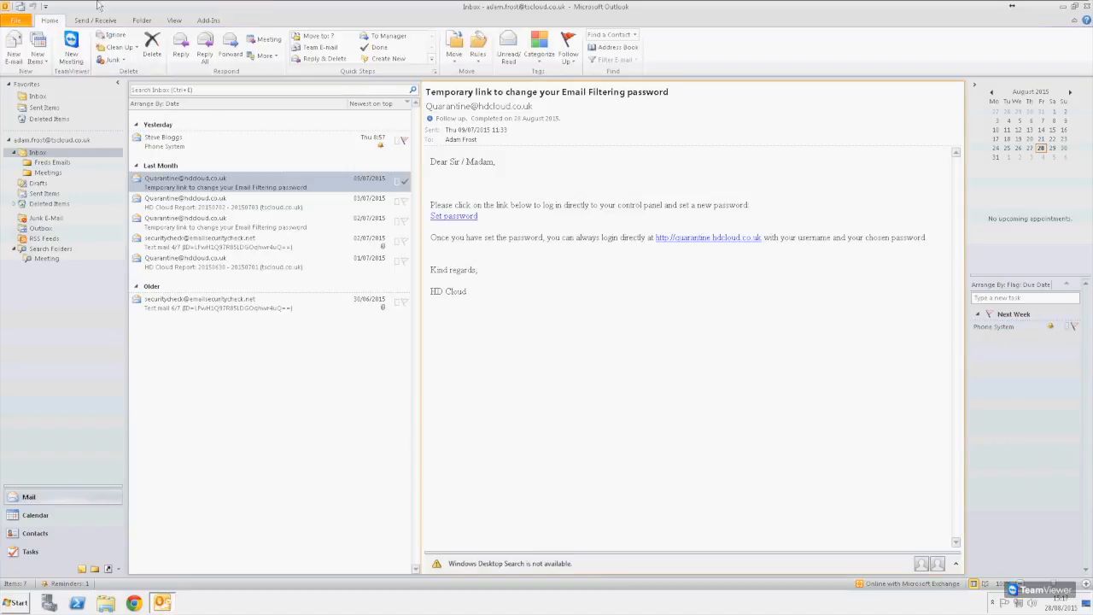
pyautogui.click(13, 49)
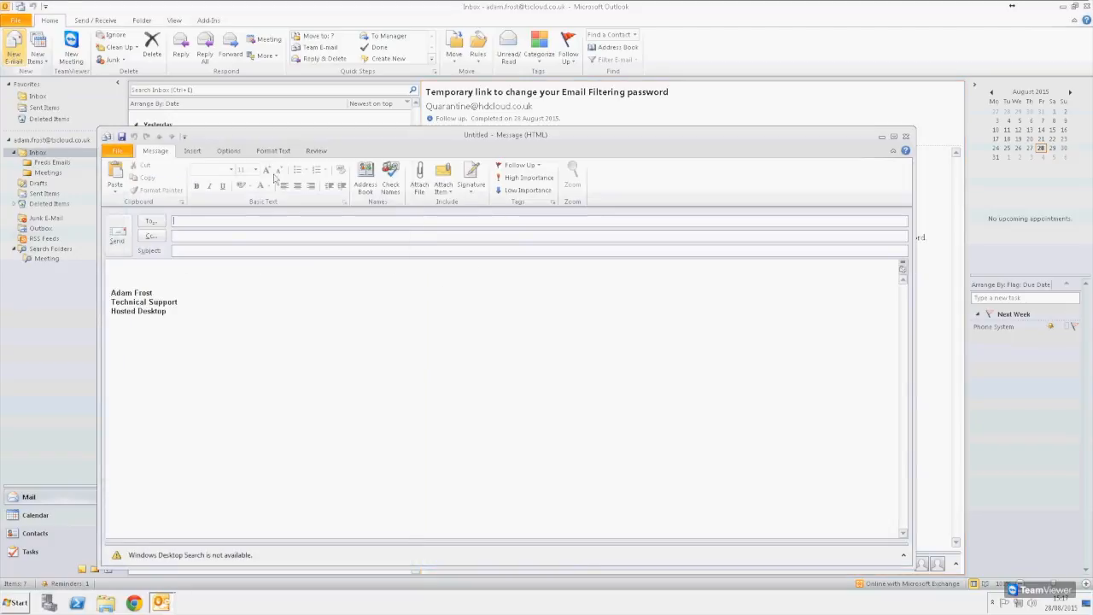
# - Address the draft to the suggested contact with the subject 'Please do something'
pyautogui.write('fred')
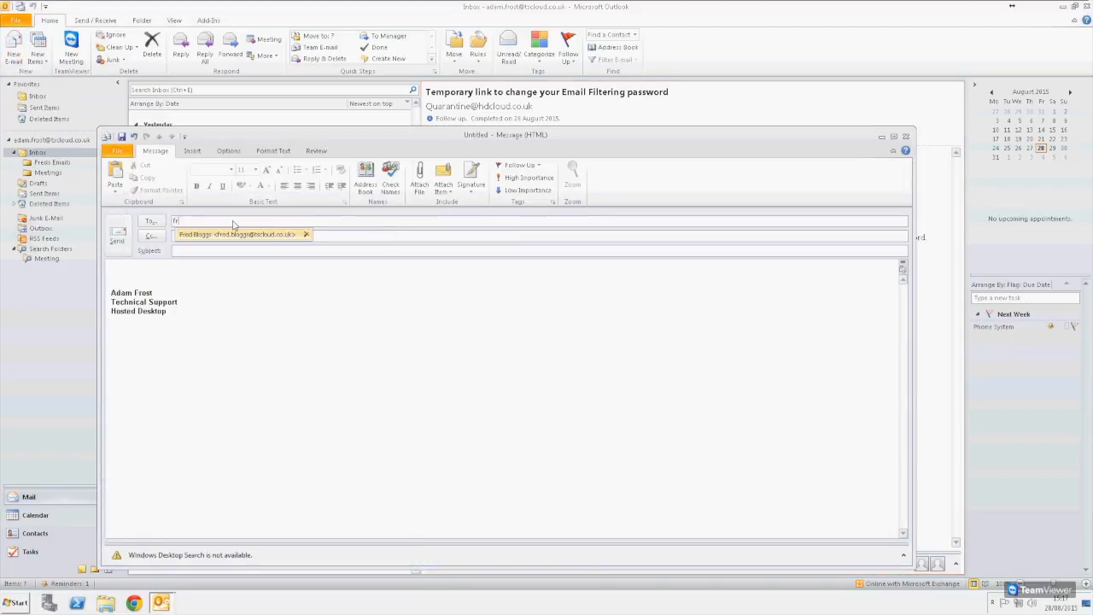
pyautogui.click(241, 235)
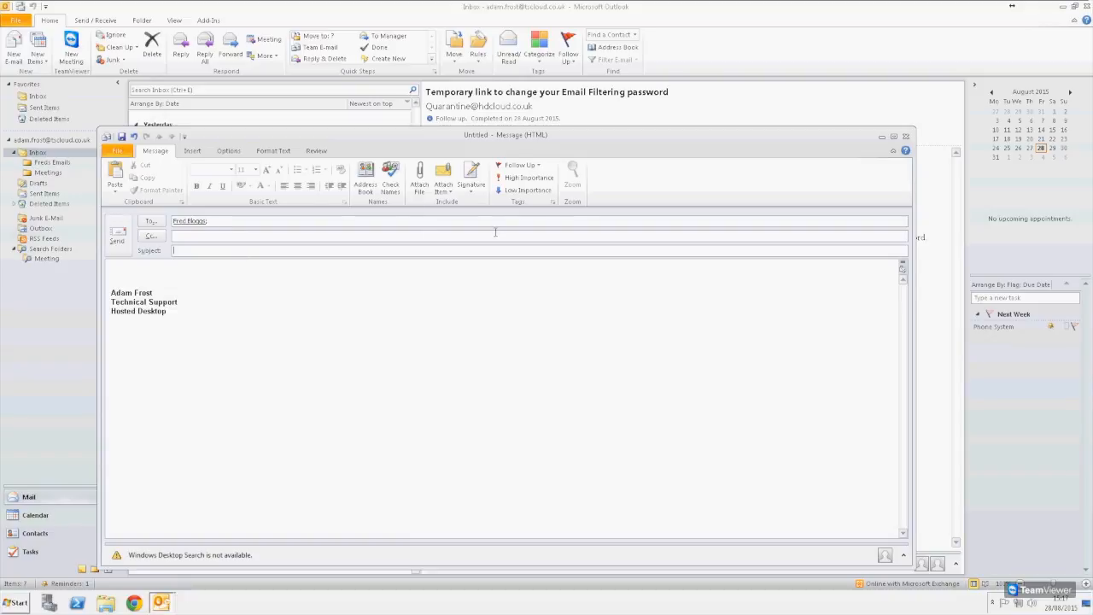
pyautogui.write('H')
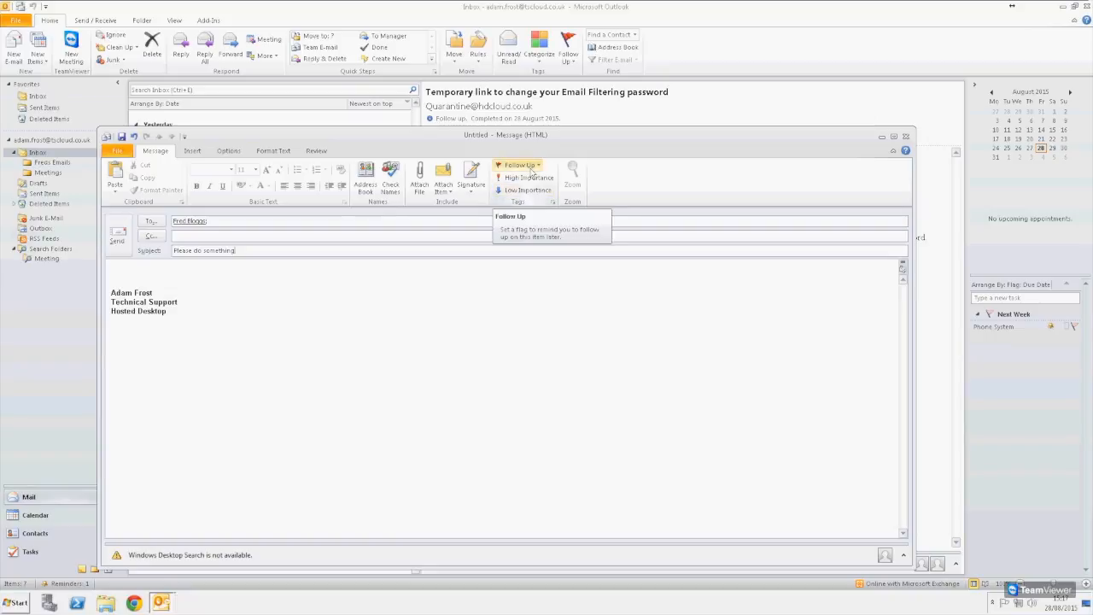
pyautogui.click(539, 167)
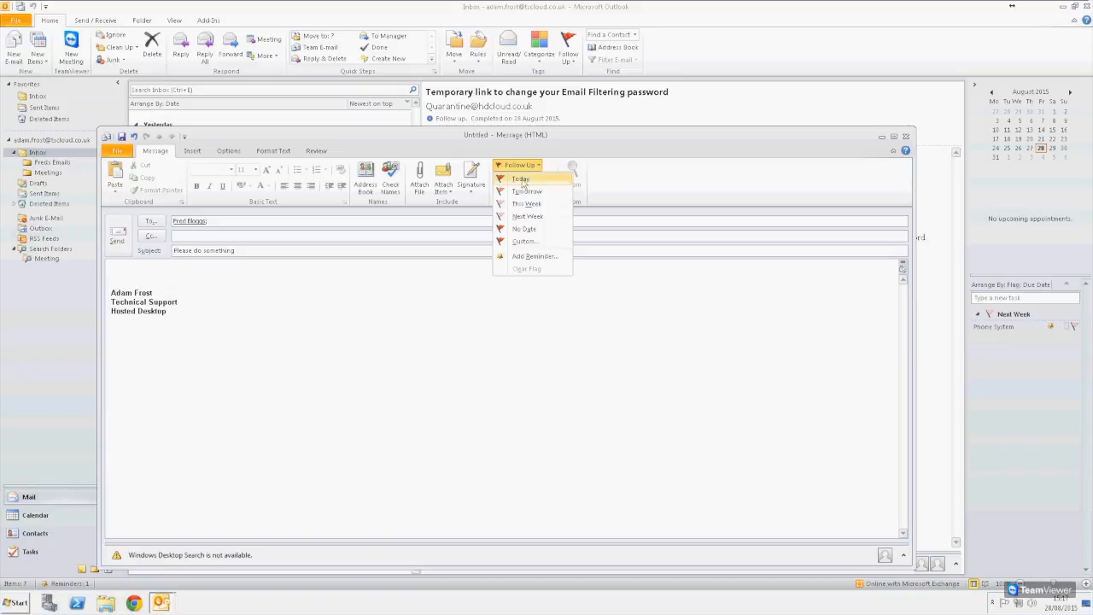
# - Set the draft's custom flag to start and be due 31 August 2015 with a reminder
pyautogui.click(522, 243)
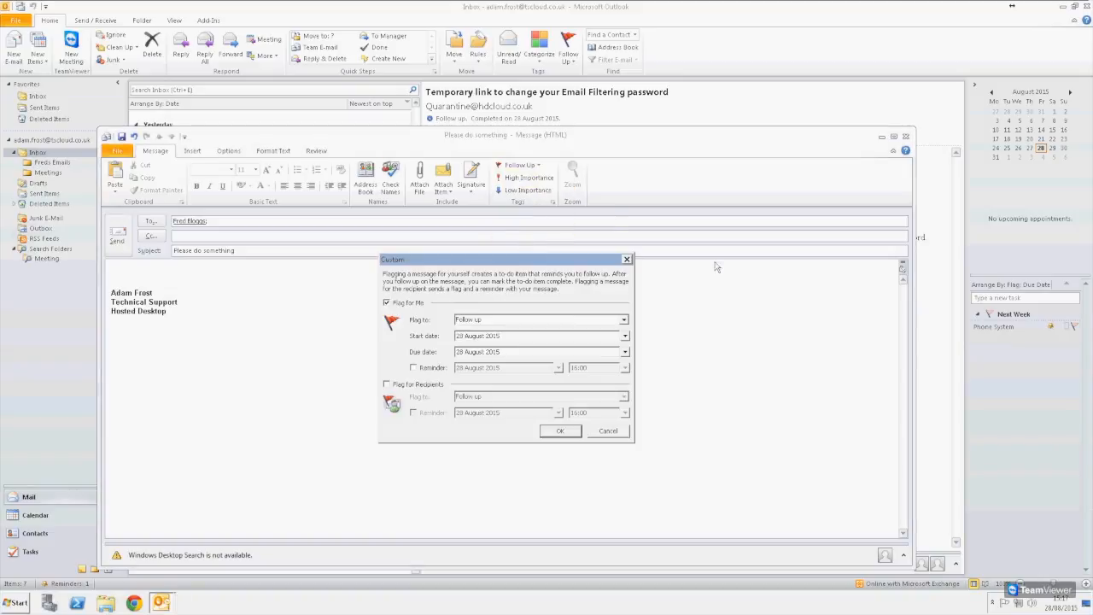
pyautogui.moveTo(426, 263); pyautogui.dragTo(420, 160)
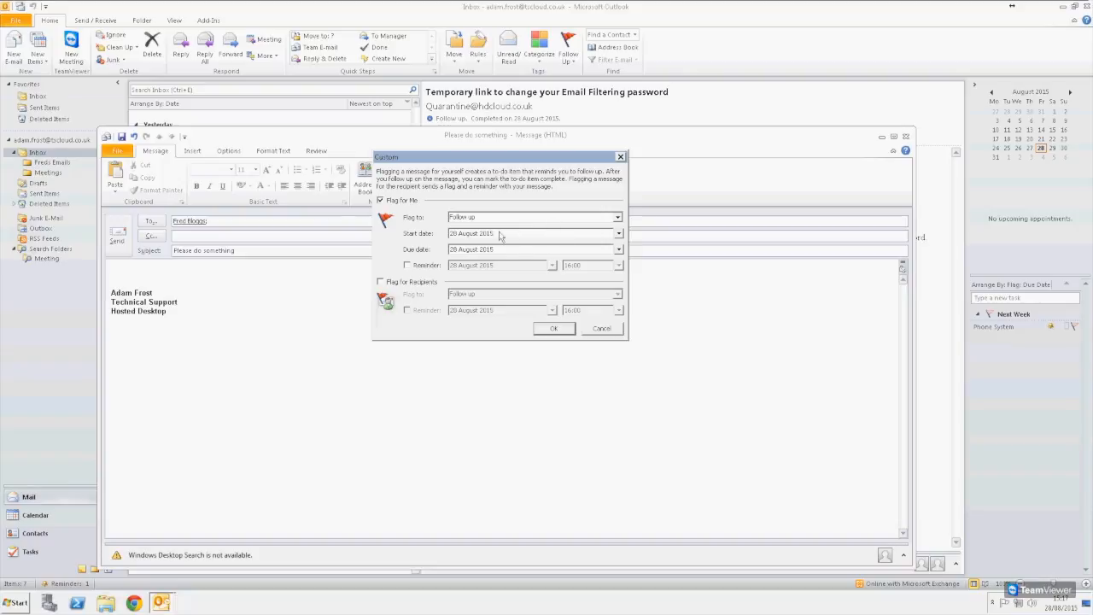
pyautogui.click(618, 233)
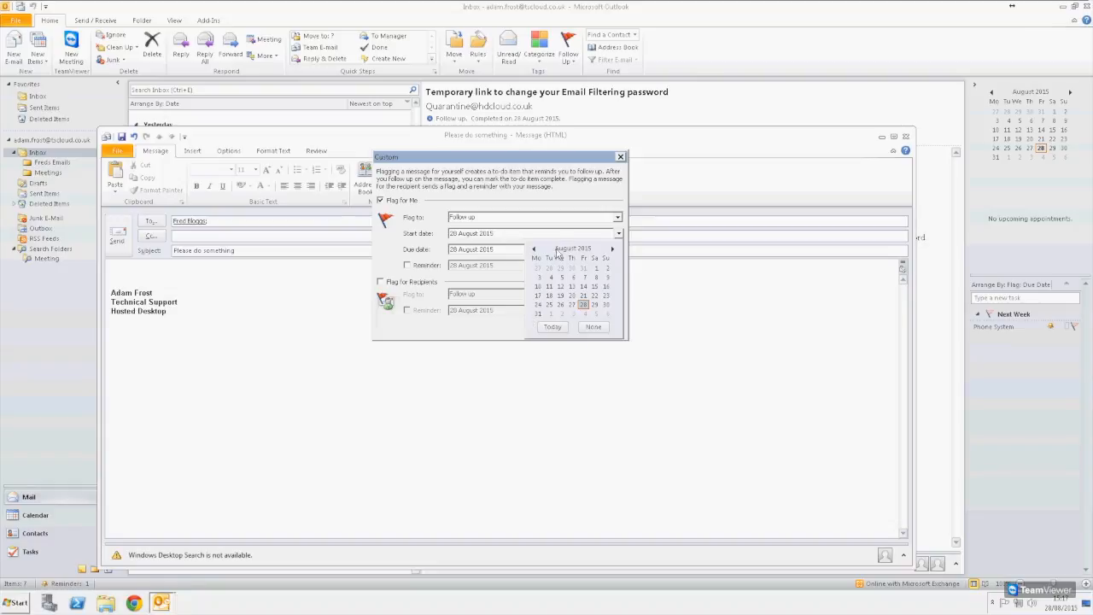
pyautogui.click(539, 314)
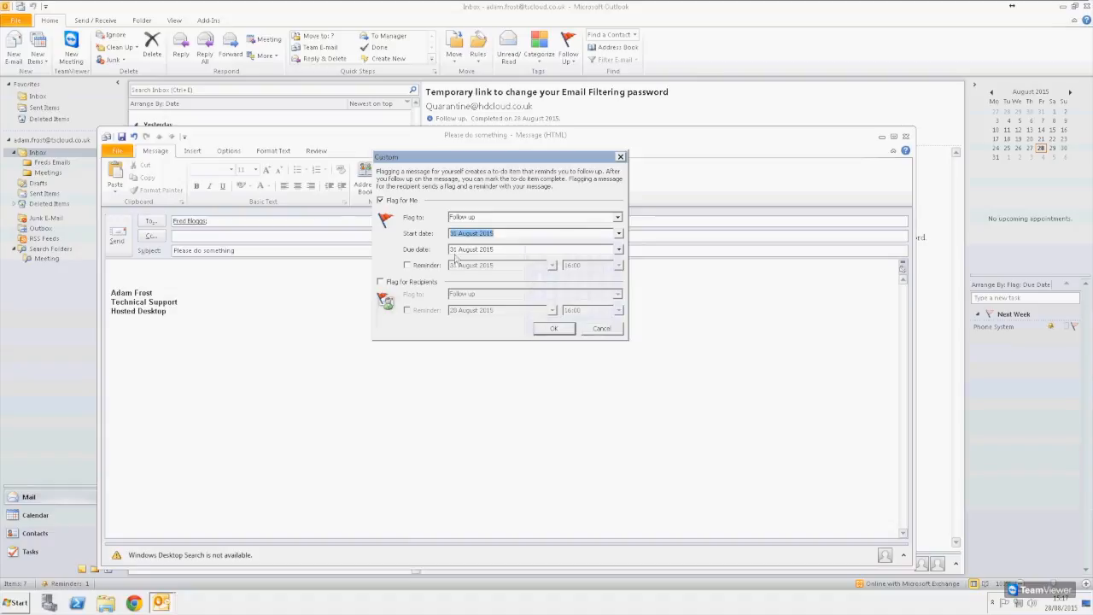
pyautogui.click(525, 251)
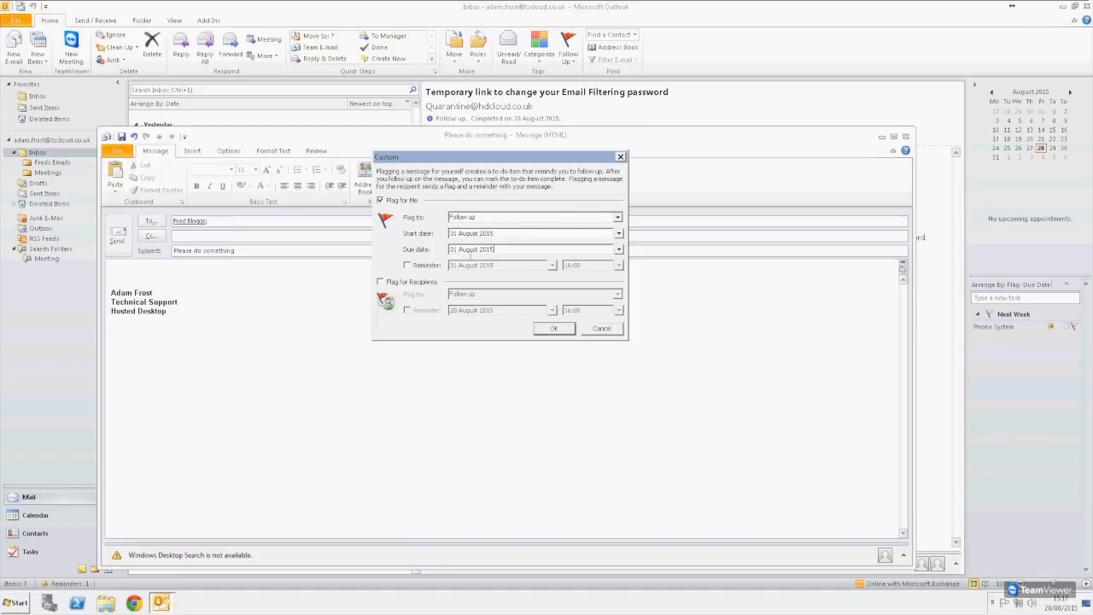
pyautogui.click(427, 265)
# - Clear the default 'Follow up' text from the Flag to field
pyautogui.moveTo(517, 218); pyautogui.dragTo(453, 220)
pyautogui.press('BackSpace')
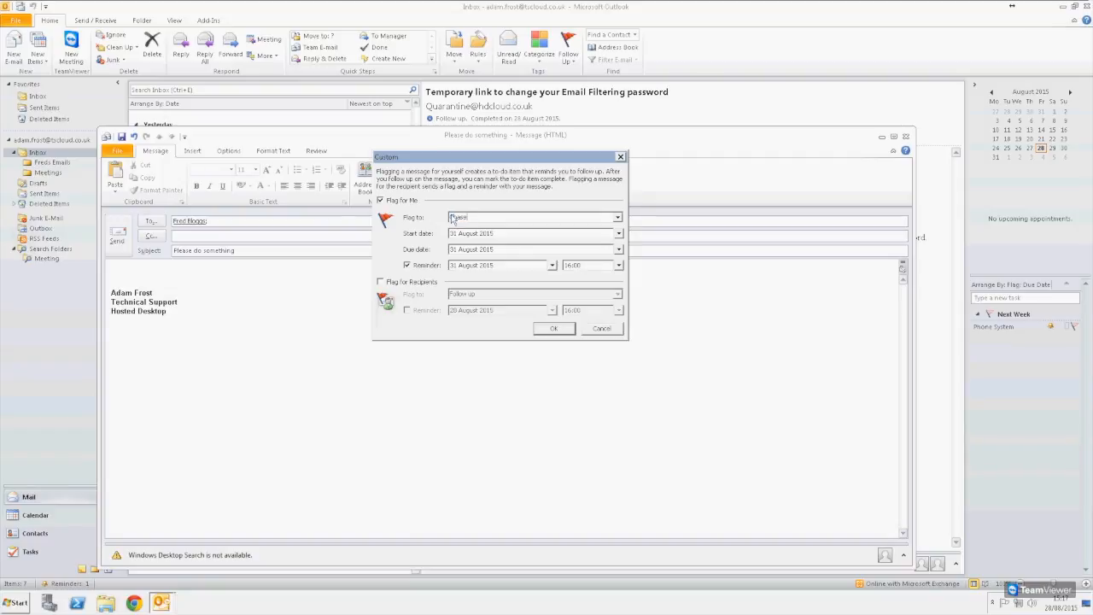
pyautogui.press('Left')
pyautogui.press('Left')
pyautogui.press('BackSpace')
# - Flag the message for recipients with 'Read, Reply, and Action' and a reminder on 01 September 2015 at 07:00
pyautogui.click(382, 282)
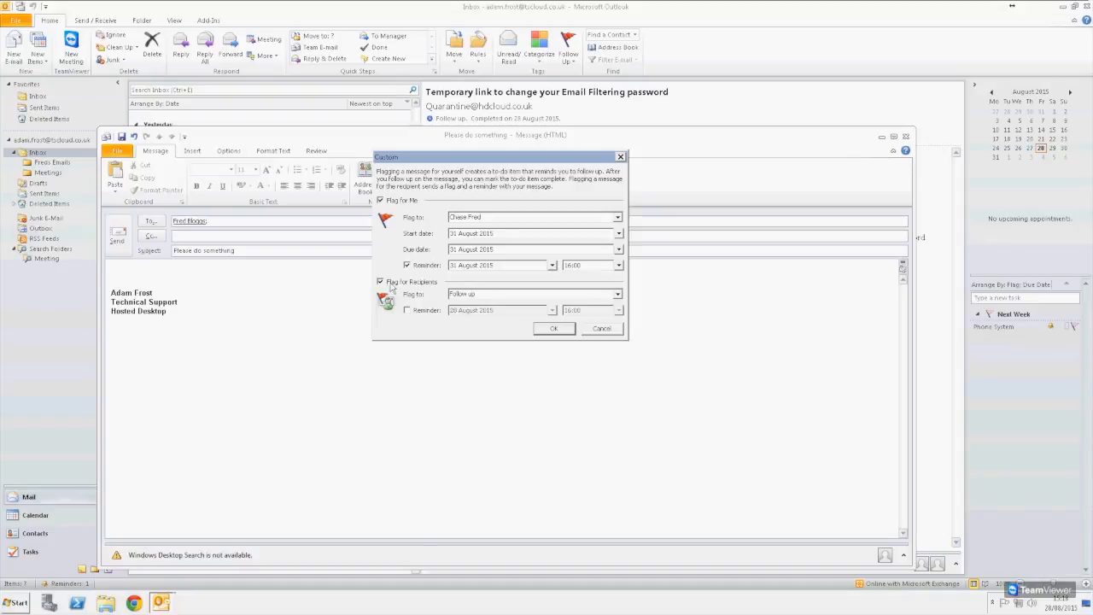
pyautogui.click(580, 290)
pyautogui.write('Read, Reply, and Action')
pyautogui.click(411, 311)
pyautogui.click(552, 311)
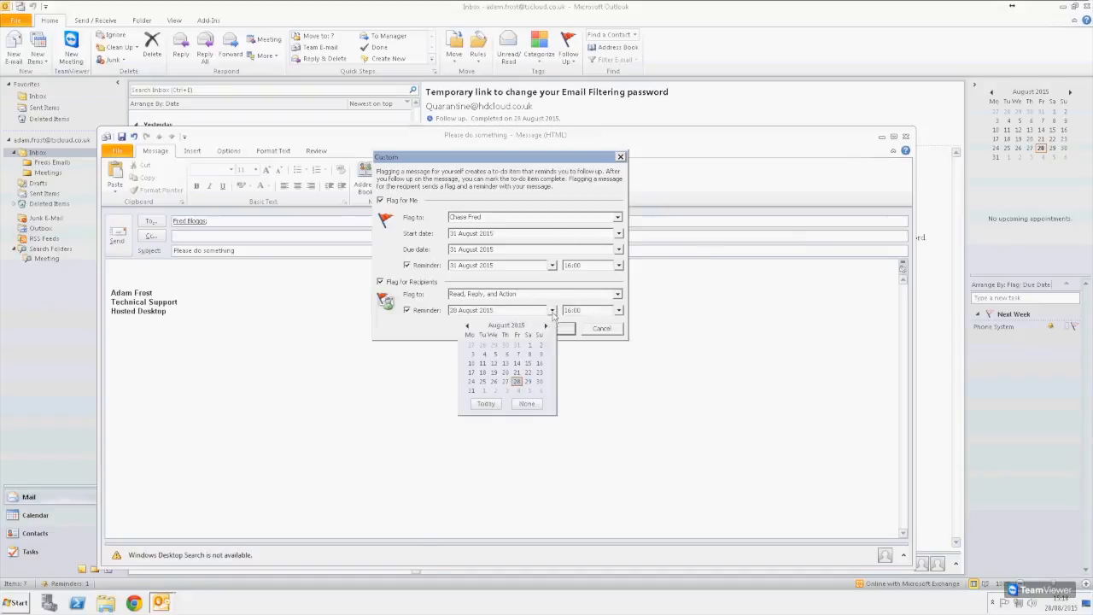
pyautogui.click(487, 397)
pyautogui.click(618, 311)
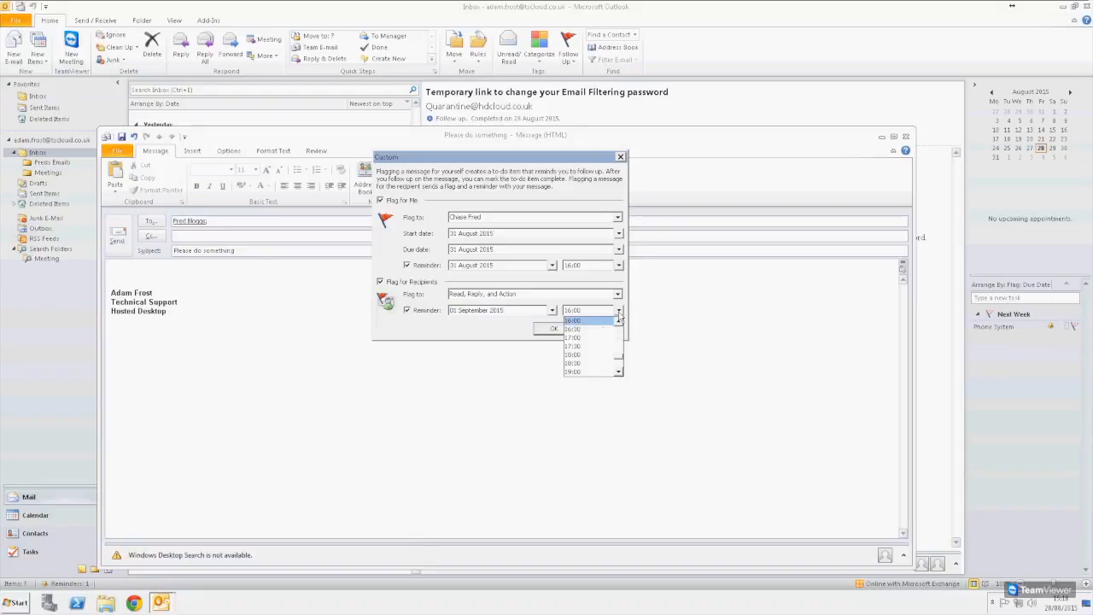
pyautogui.moveTo(621, 360); pyautogui.dragTo(620, 342)
pyautogui.click(576, 347)
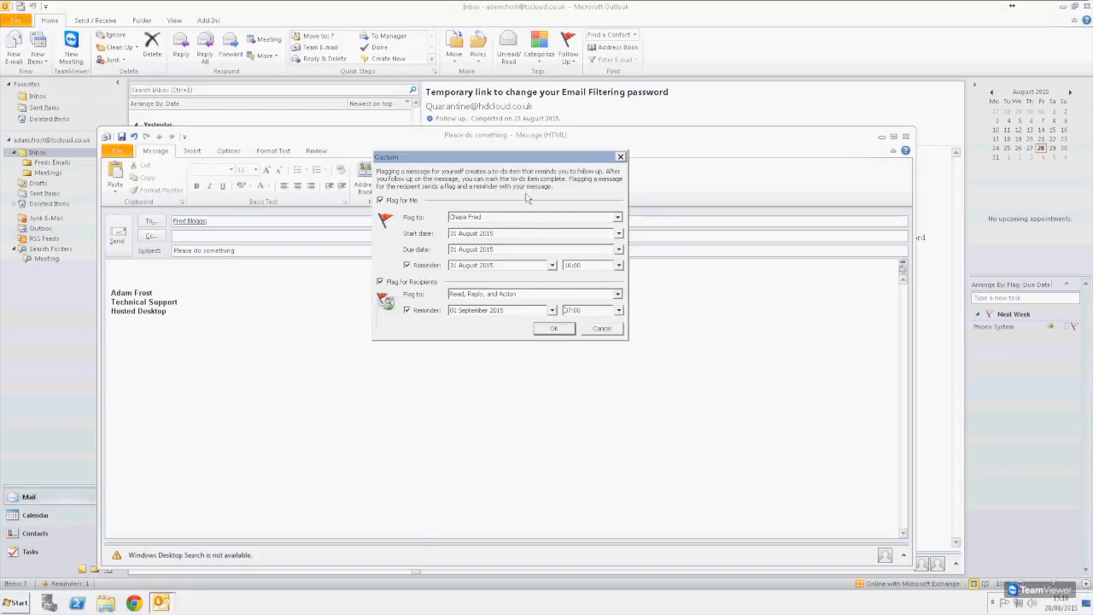
pyautogui.moveTo(472, 158); pyautogui.dragTo(418, 122)
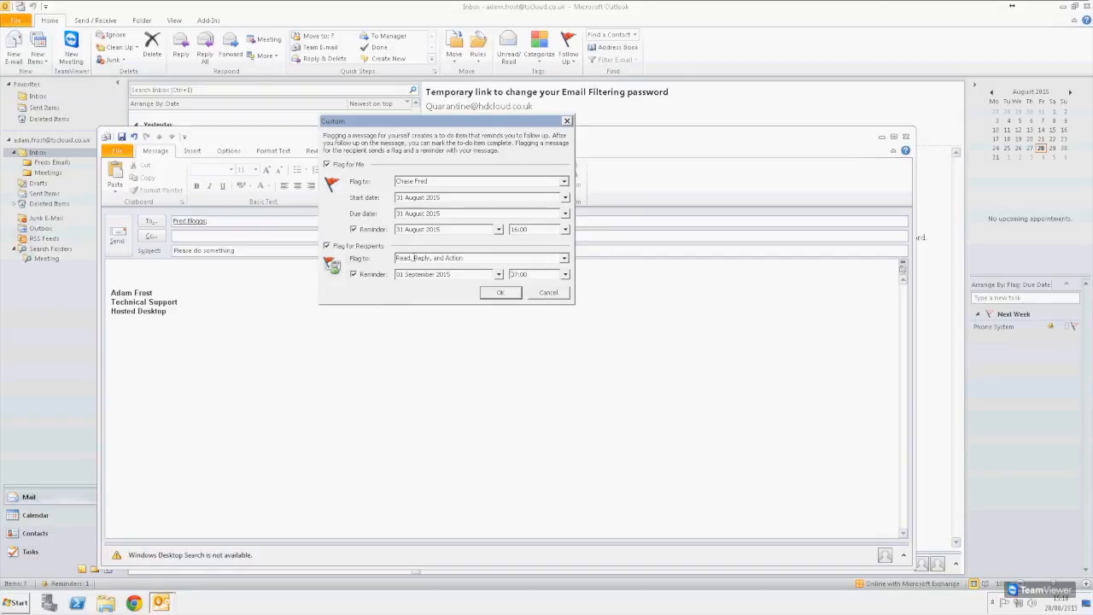
pyautogui.click(478, 258)
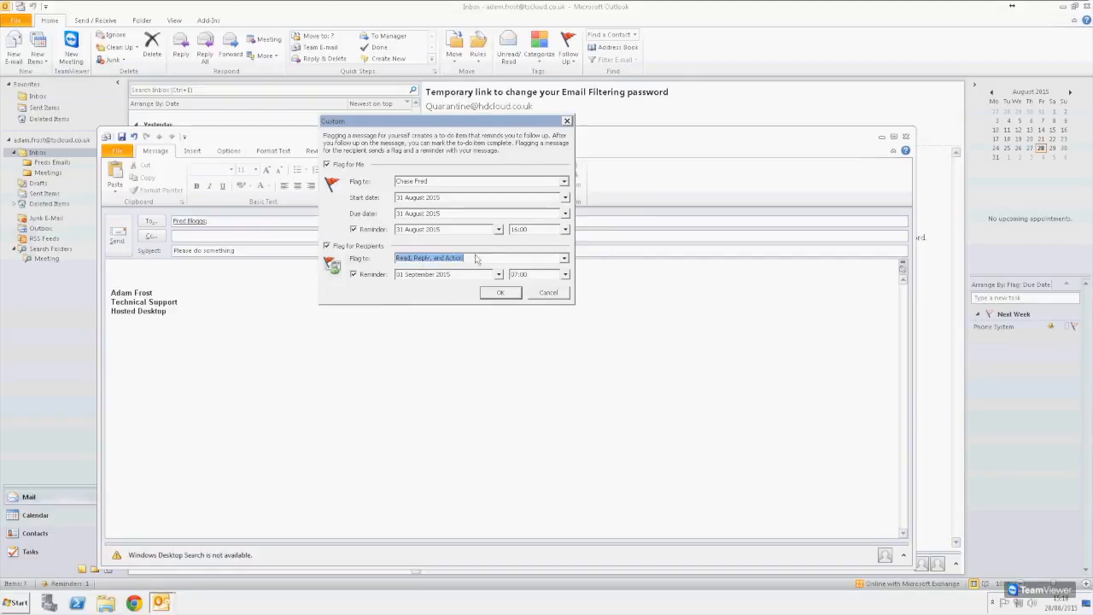
pyautogui.click(500, 293)
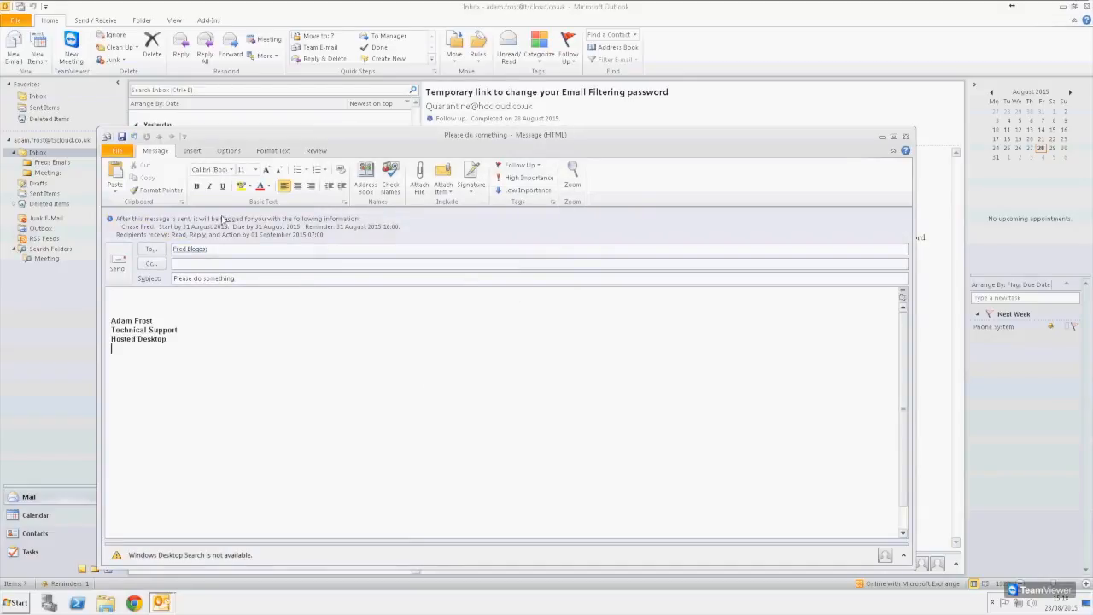
# - Send the flagged message, then mark the Please do something and Phone System tasks complete
pyautogui.click(117, 263)
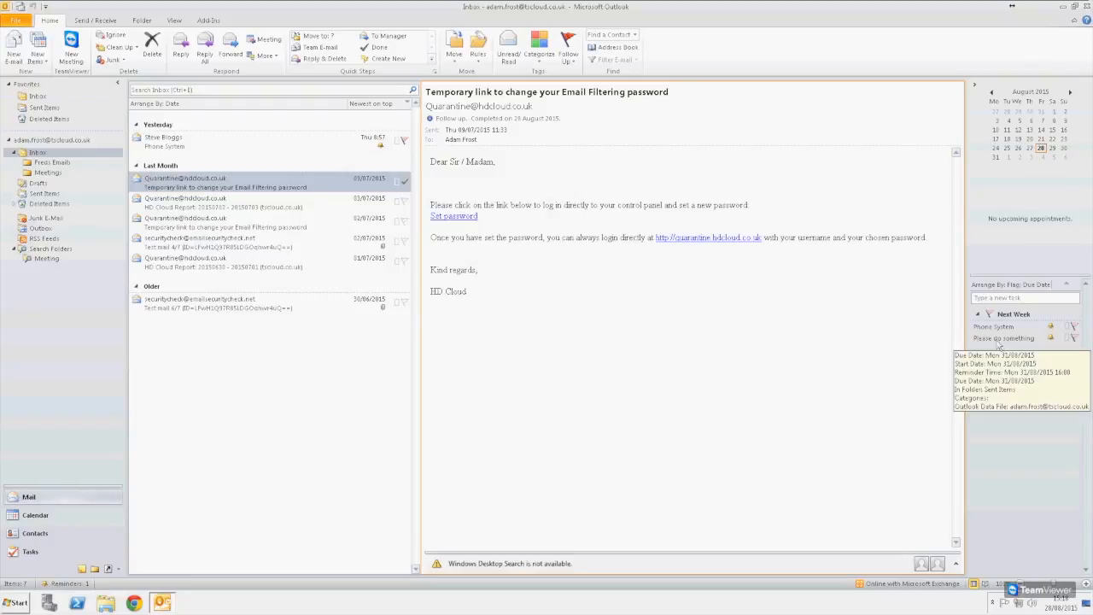
pyautogui.click(1030, 340)
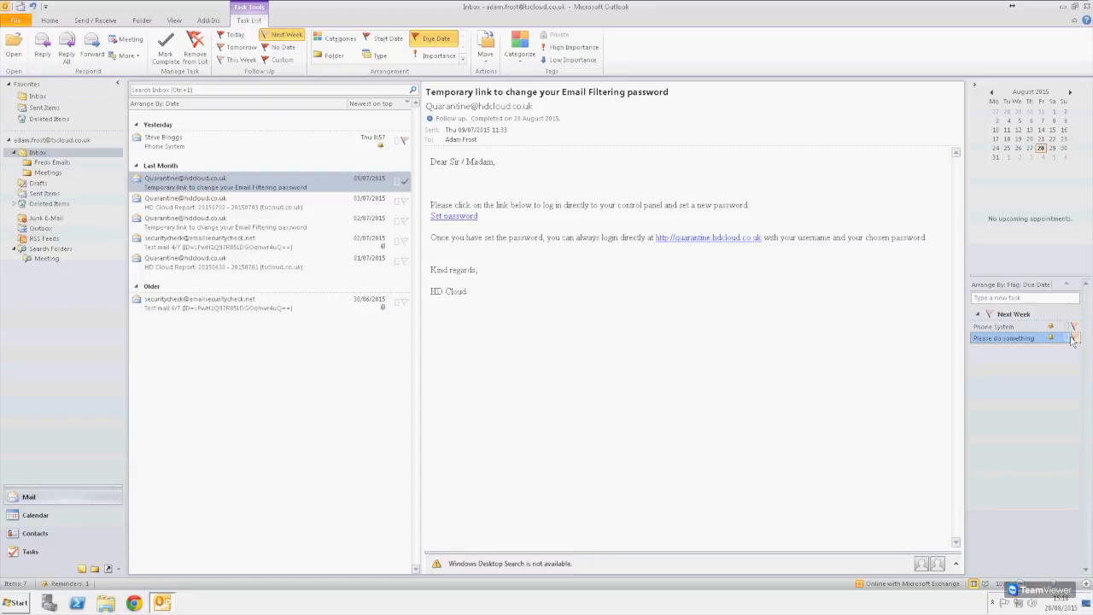
pyautogui.click(1077, 339)
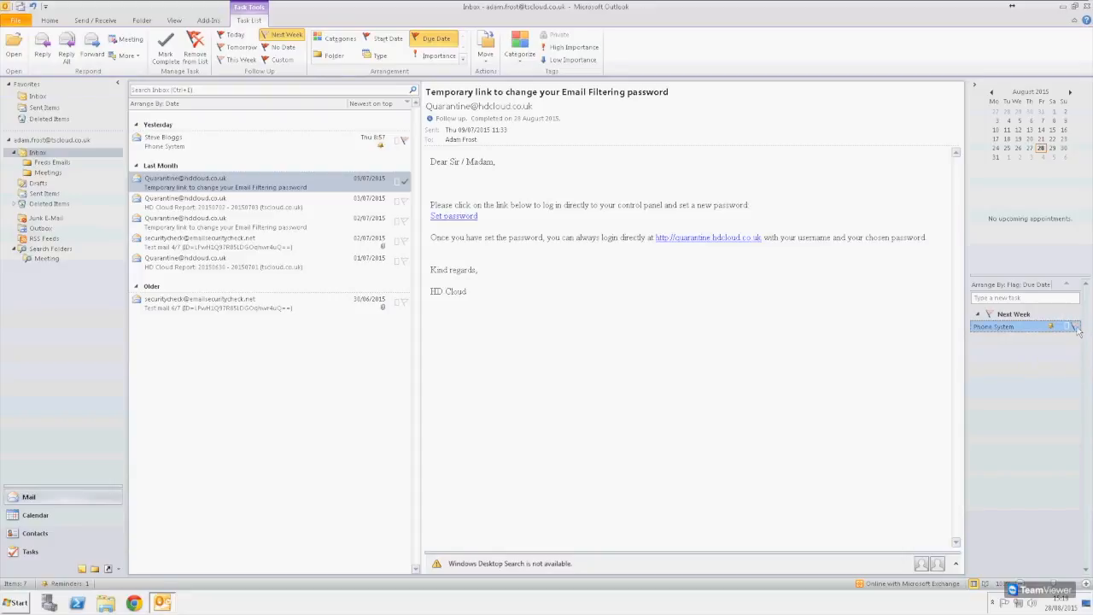
pyautogui.click(1077, 327)
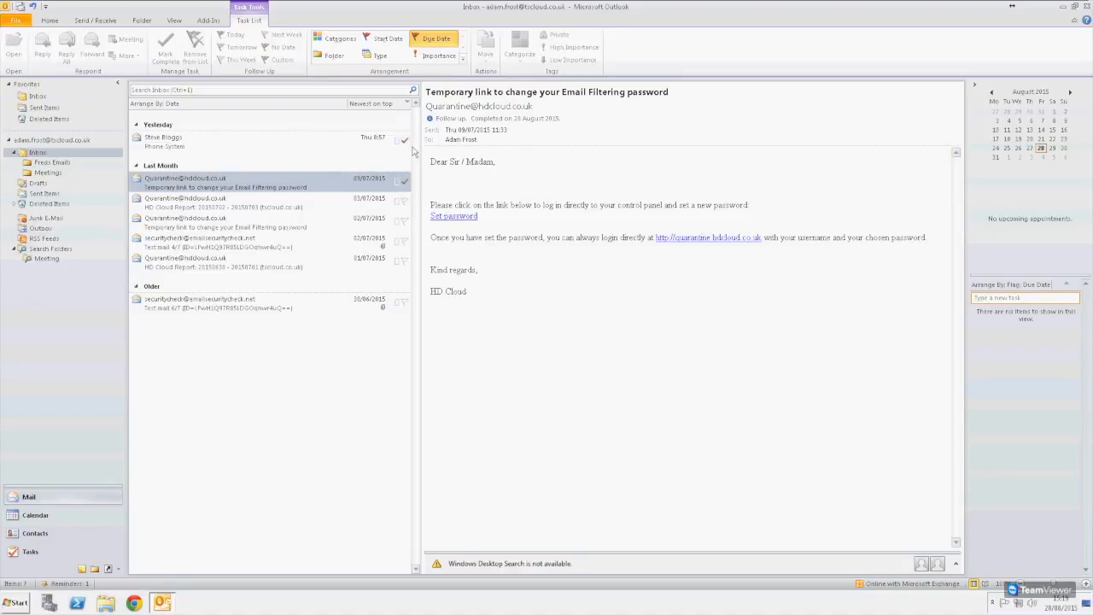
pyautogui.click(567, 348)
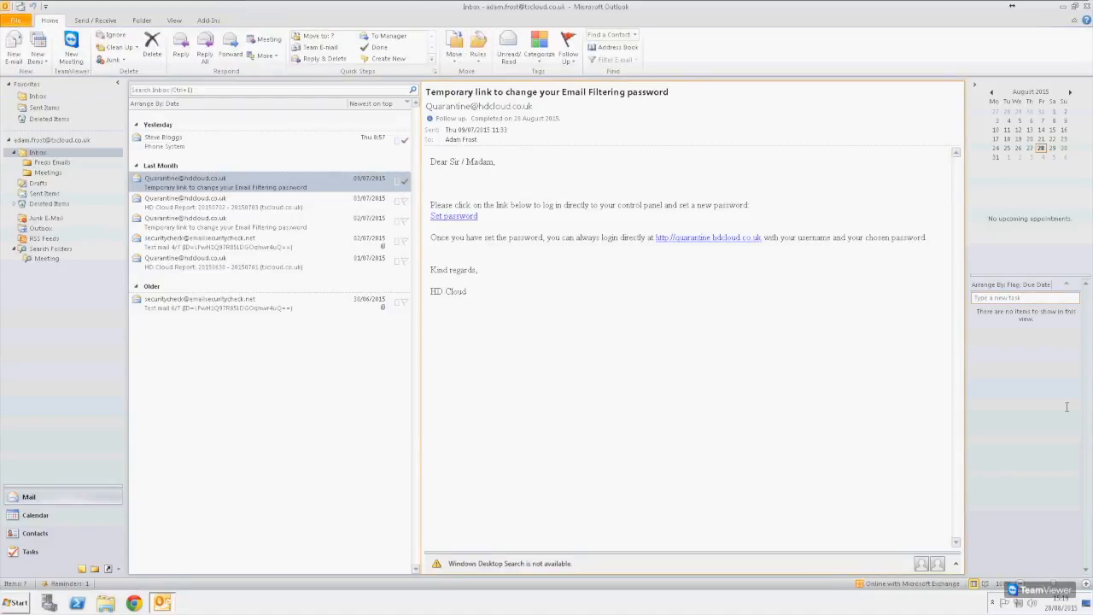